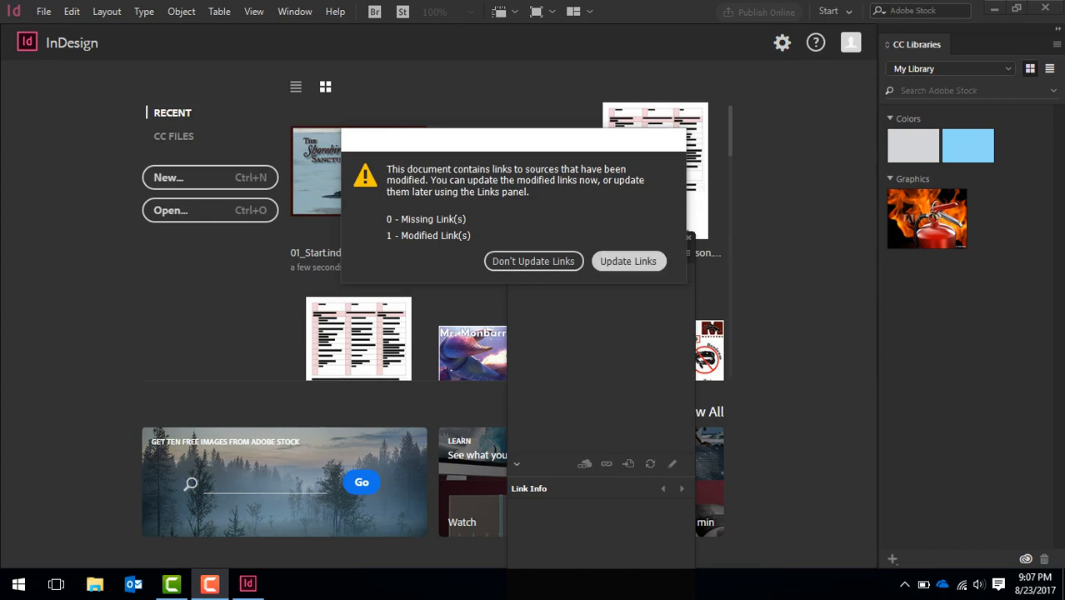
# Update the modified link and replace both missing Adobe Caslon Pro fonts with Minion Pro Regular throughout the document
pyautogui.click(628, 261)
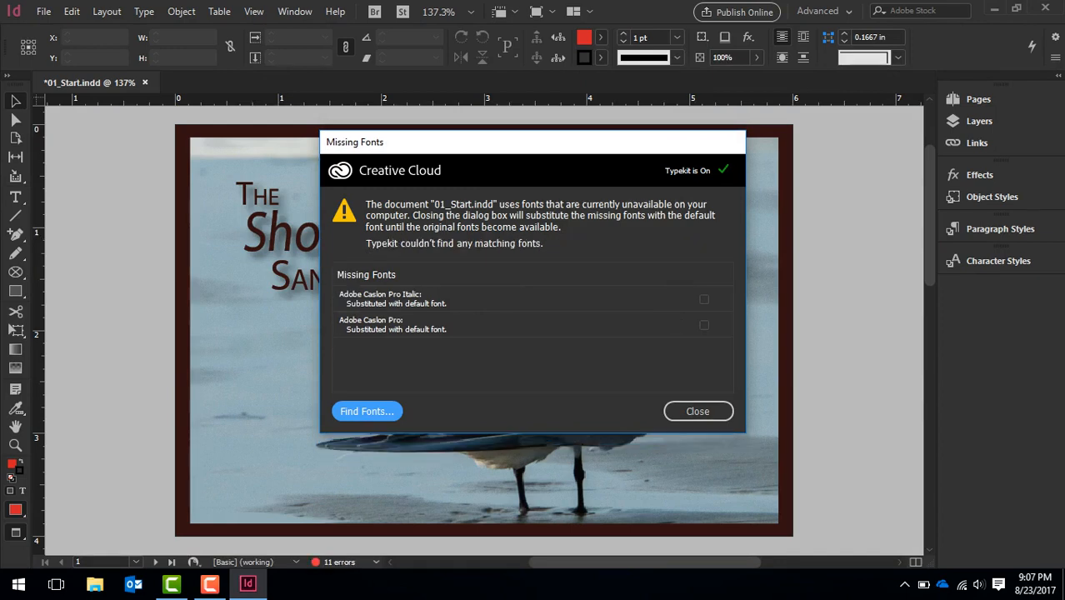
pyautogui.press('Return')
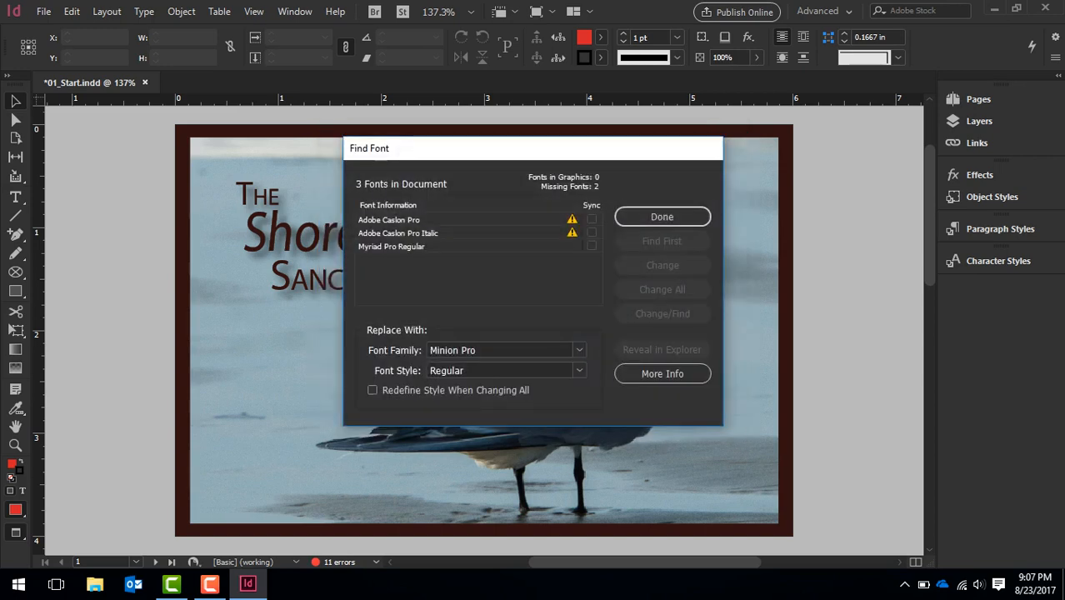
pyautogui.click(588, 220)
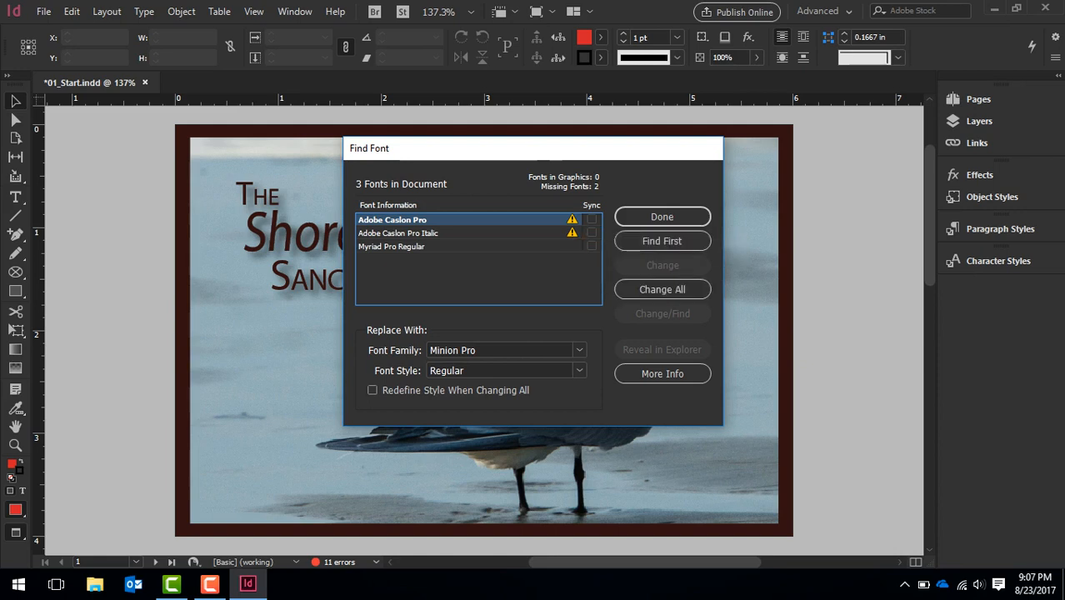
pyautogui.click(663, 289)
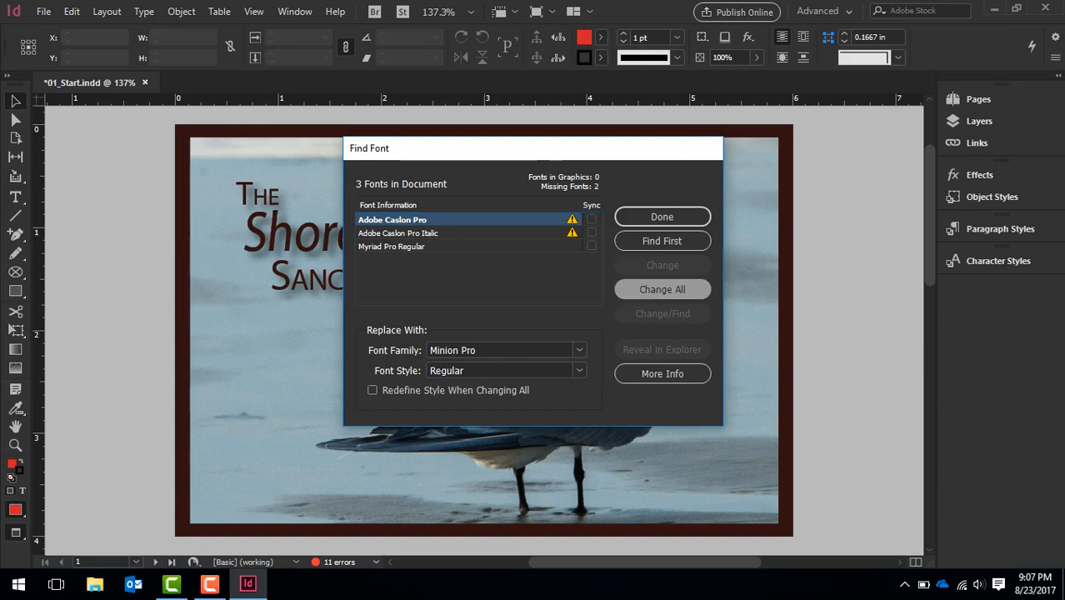
pyautogui.click(398, 219)
pyautogui.click(662, 289)
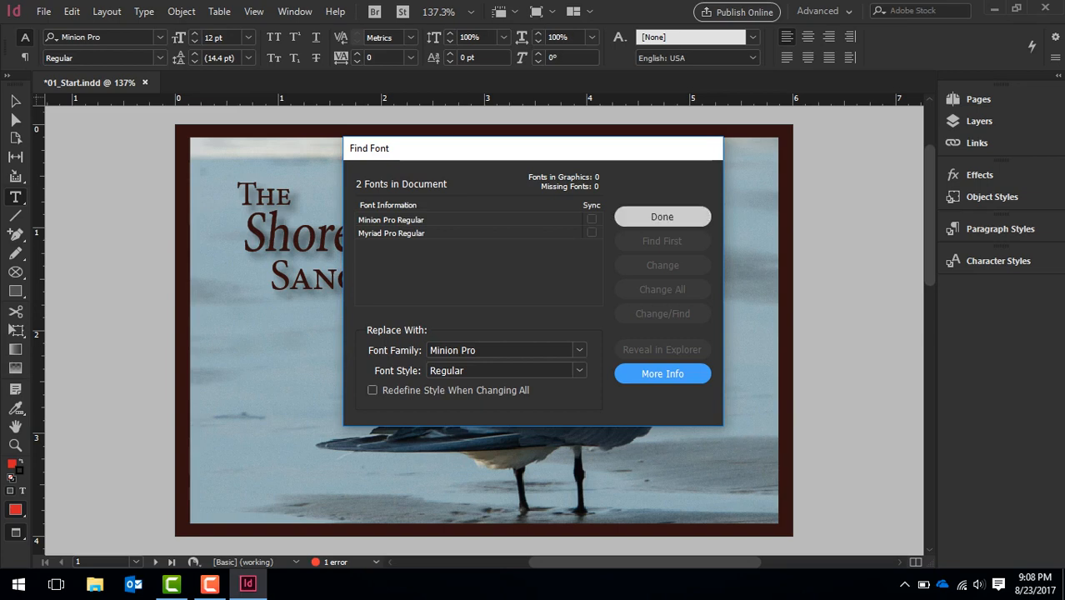
pyautogui.click(661, 216)
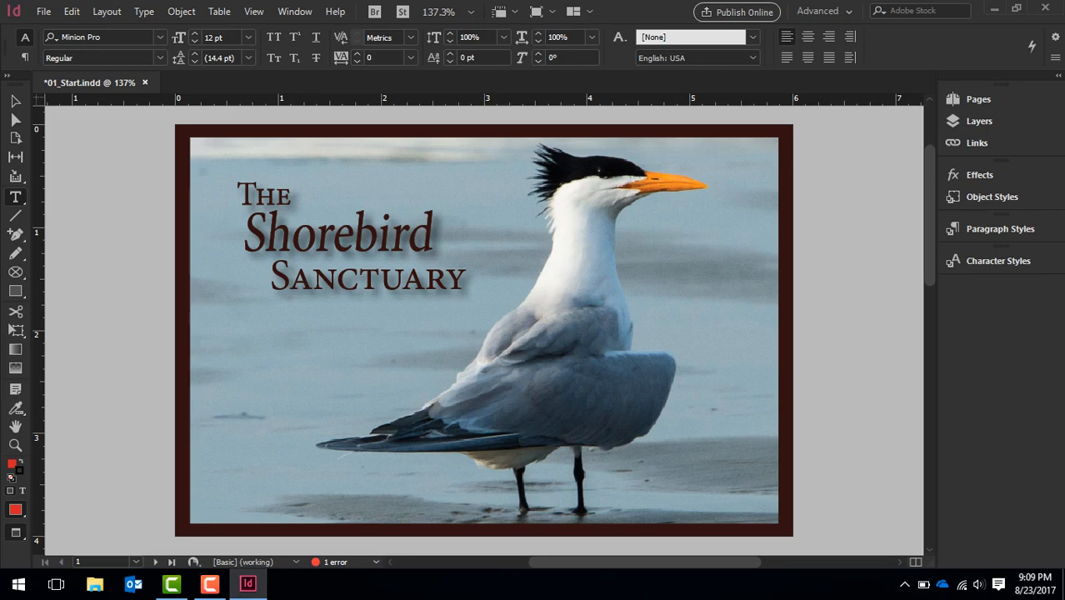
# Switch the toolbox between its single-column and two-column layouts, finishing with the single column
pyautogui.moveTo(15, 86)
pyautogui.mouseDown()
pyautogui.moveTo(47, 108)
pyautogui.moveTo(111, 113)
pyautogui.moveTo(209, 105)
pyautogui.moveTo(212, 82)
pyautogui.moveTo(15, 82)
pyautogui.mouseUp()
pyautogui.click(7, 76)
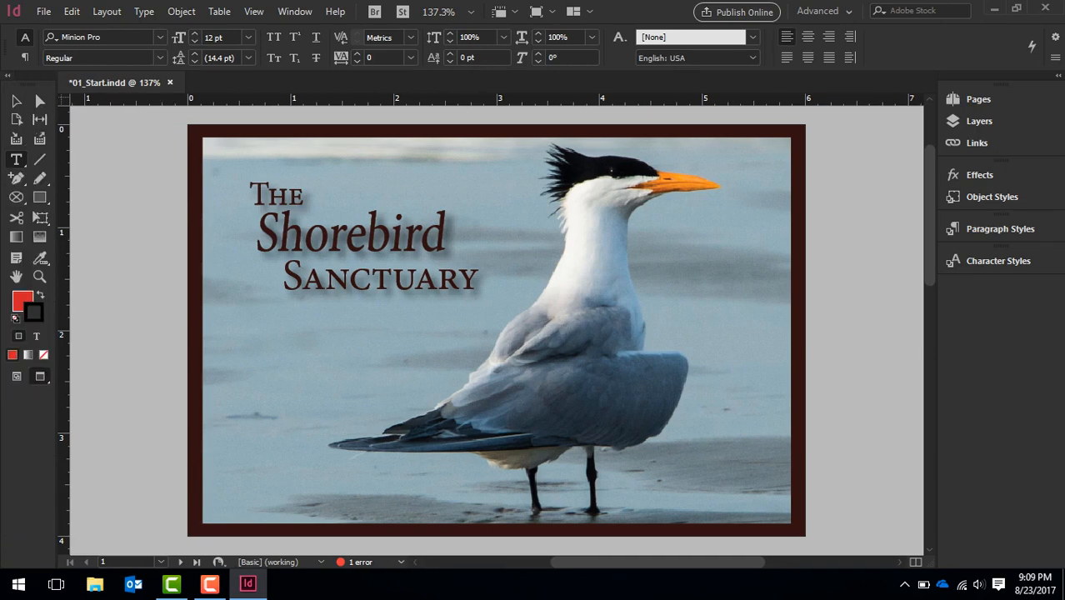
pyautogui.click(8, 76)
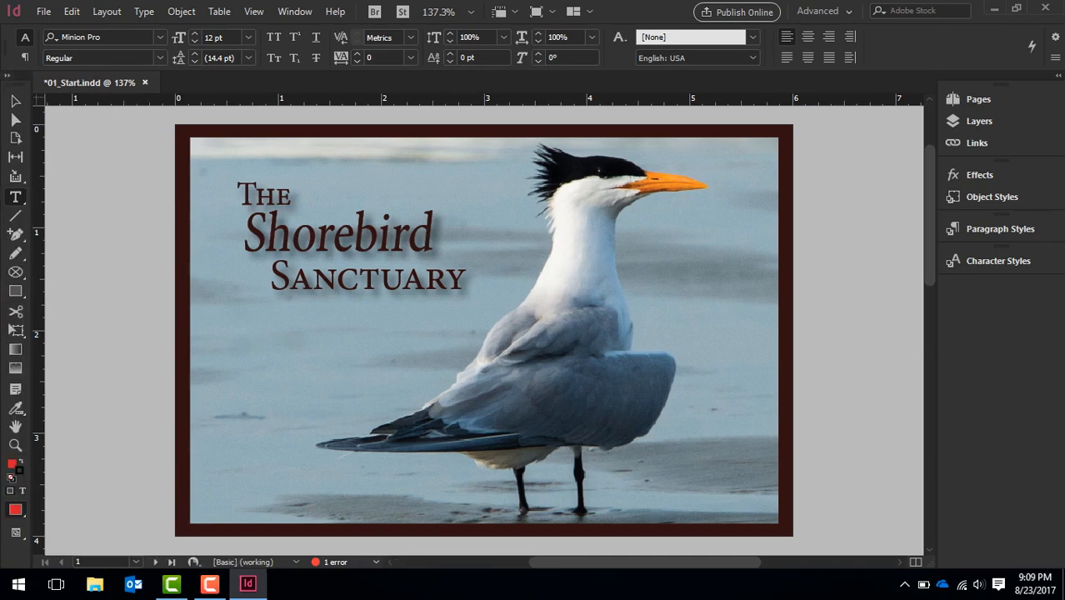
pyautogui.click(8, 76)
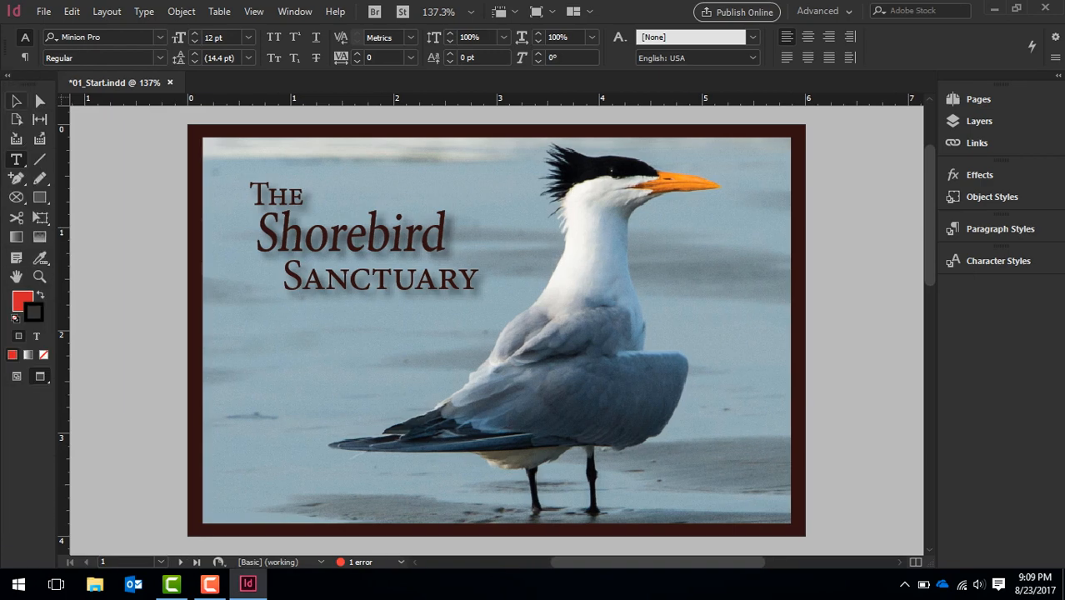
pyautogui.click(8, 75)
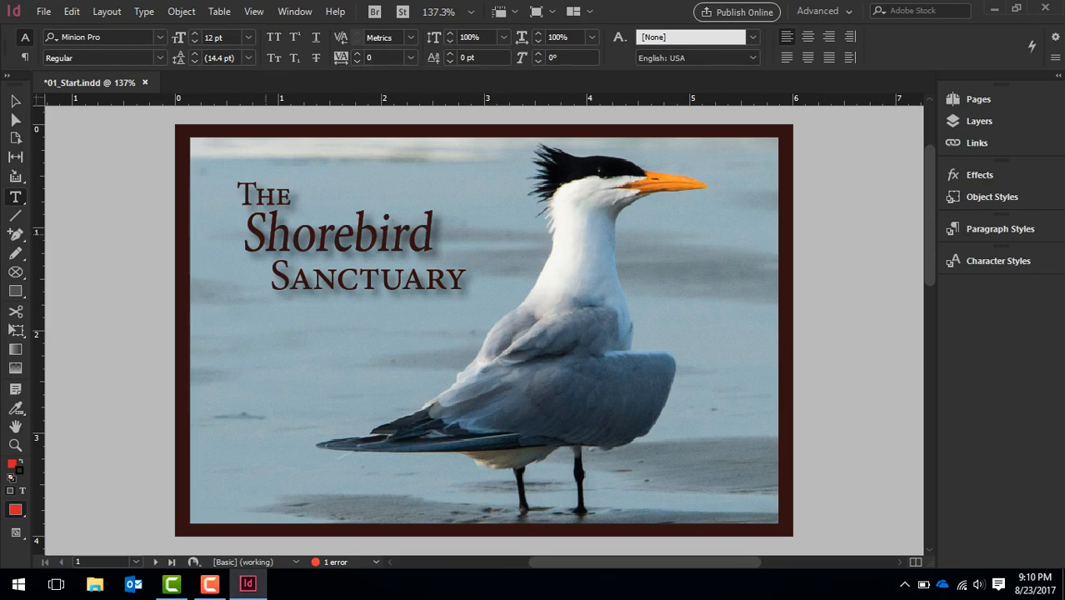
# Select the word "Shorebird" in the title, view its contextual OpenType options without applying any, and deselect the text
pyautogui.click(265, 264)
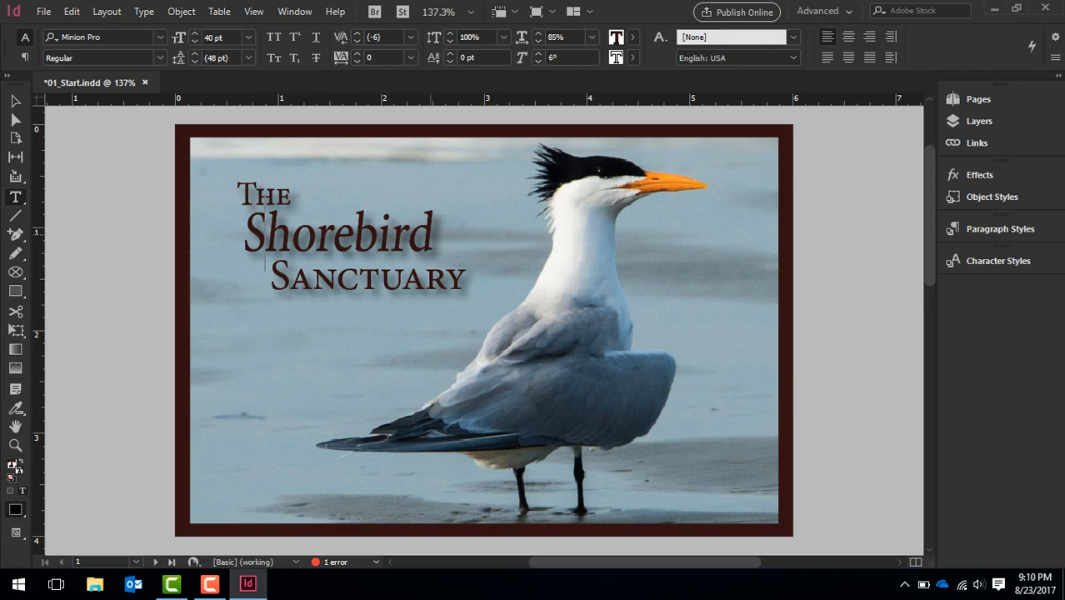
pyautogui.moveTo(433, 218); pyautogui.dragTo(242, 221)
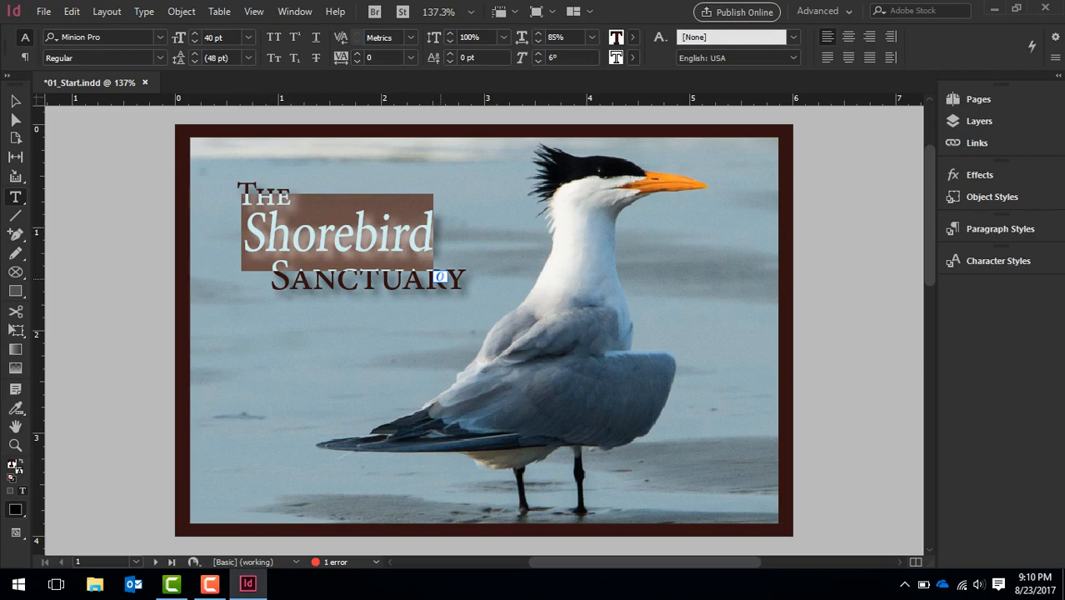
pyautogui.click(439, 276)
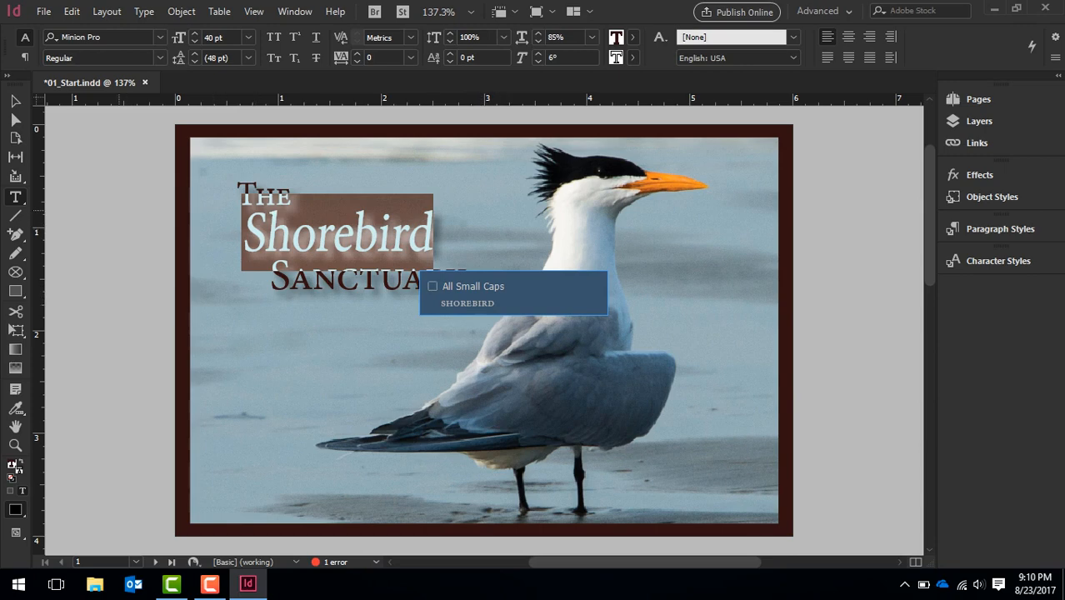
pyautogui.hotkey('ctrl', 'shift', 'a')
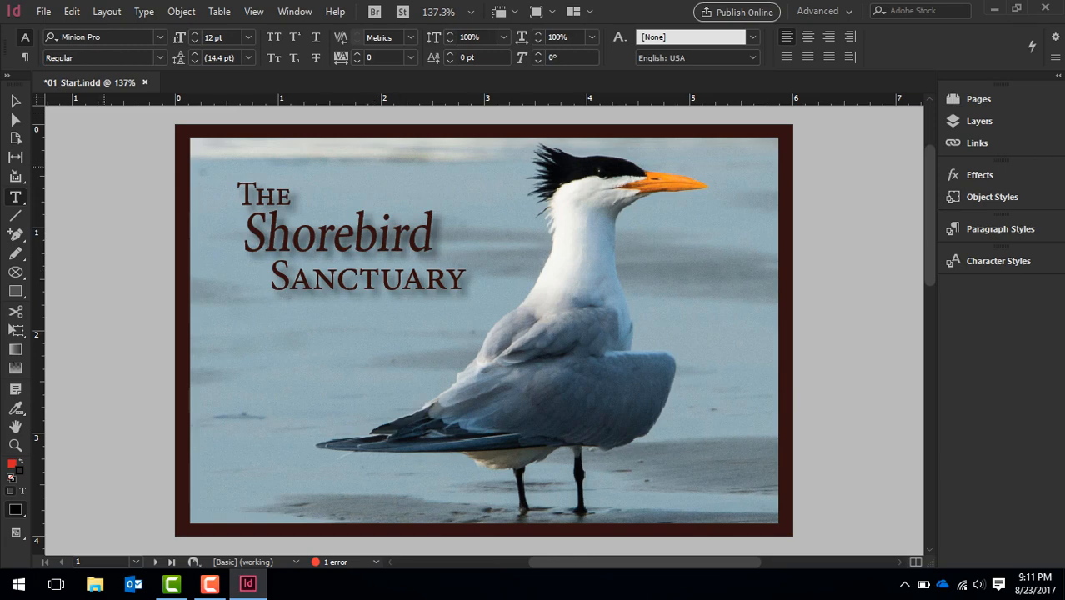
# Set the document's screen mode to Normal
pyautogui.click(253, 11)
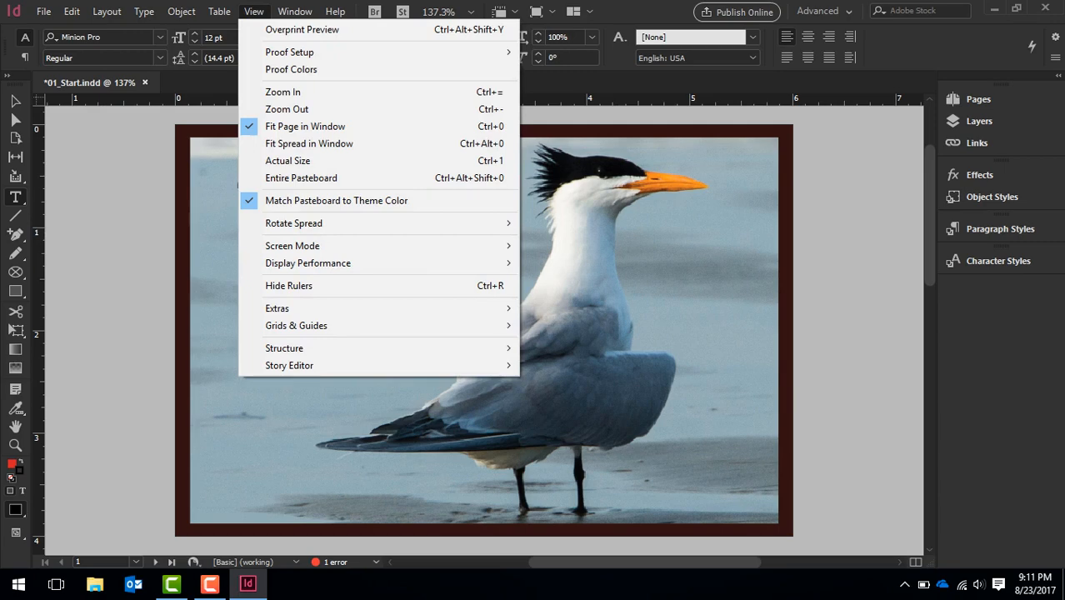
pyautogui.moveTo(289, 52)
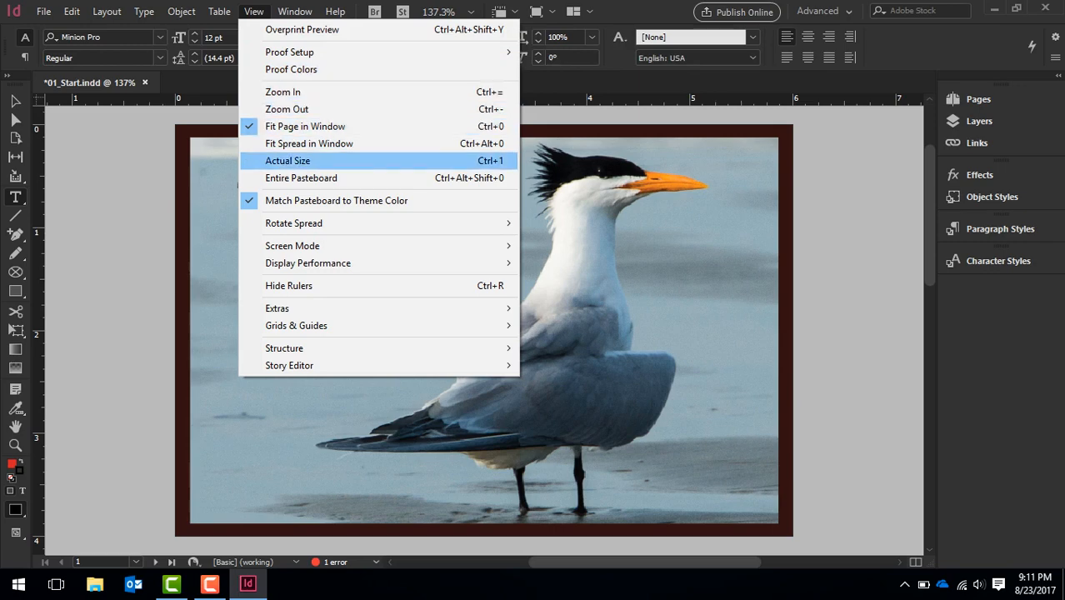
pyautogui.moveTo(292, 246)
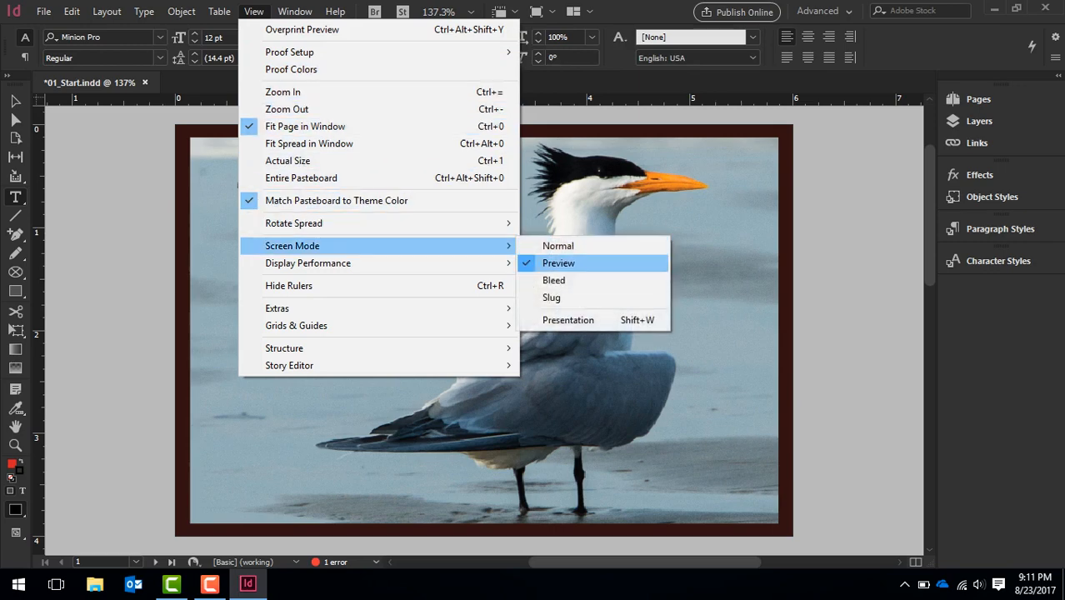
pyautogui.click(575, 246)
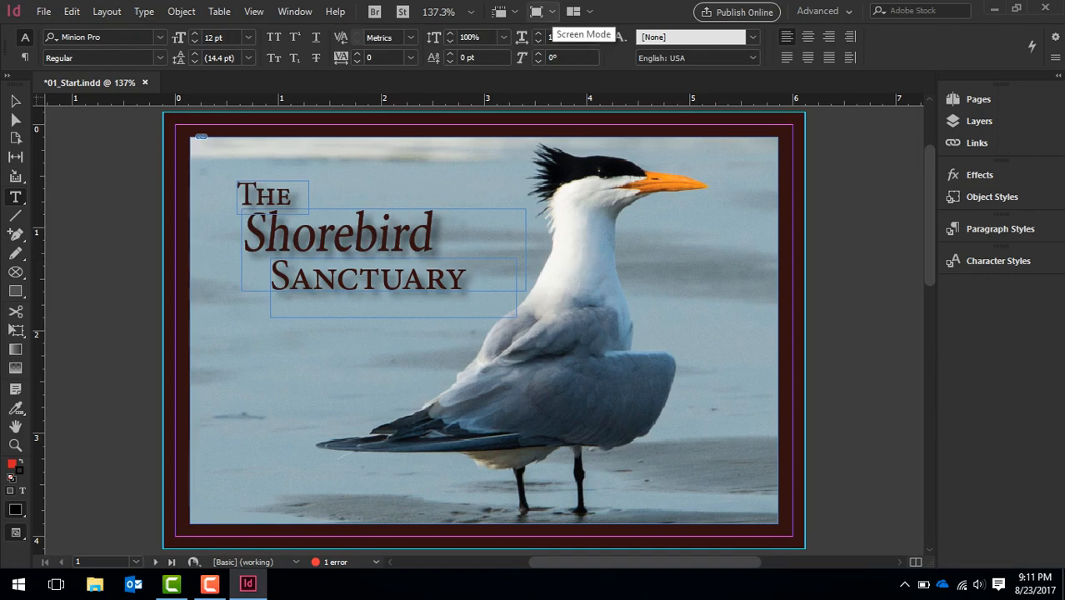
# Switch the screen mode to Preview and return it to Normal
pyautogui.click(539, 11)
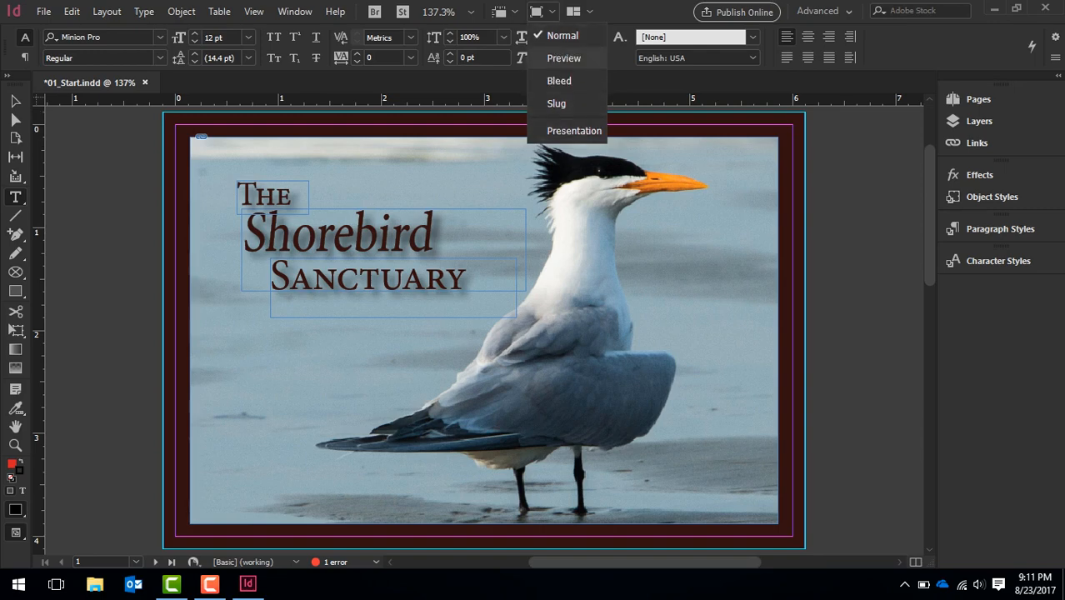
pyautogui.click(563, 58)
pyautogui.click(540, 12)
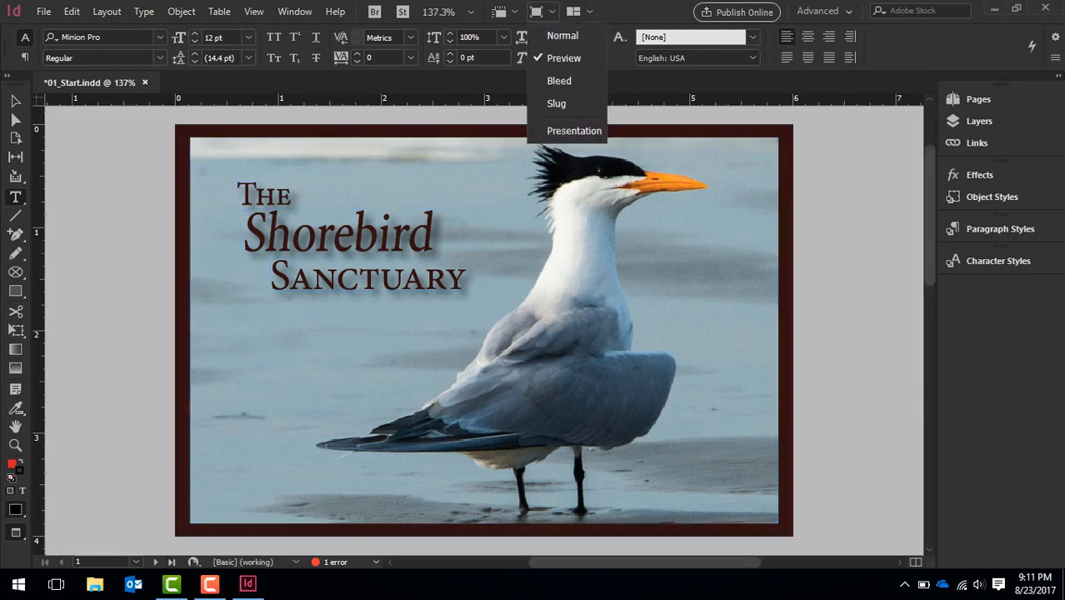
pyautogui.click(563, 36)
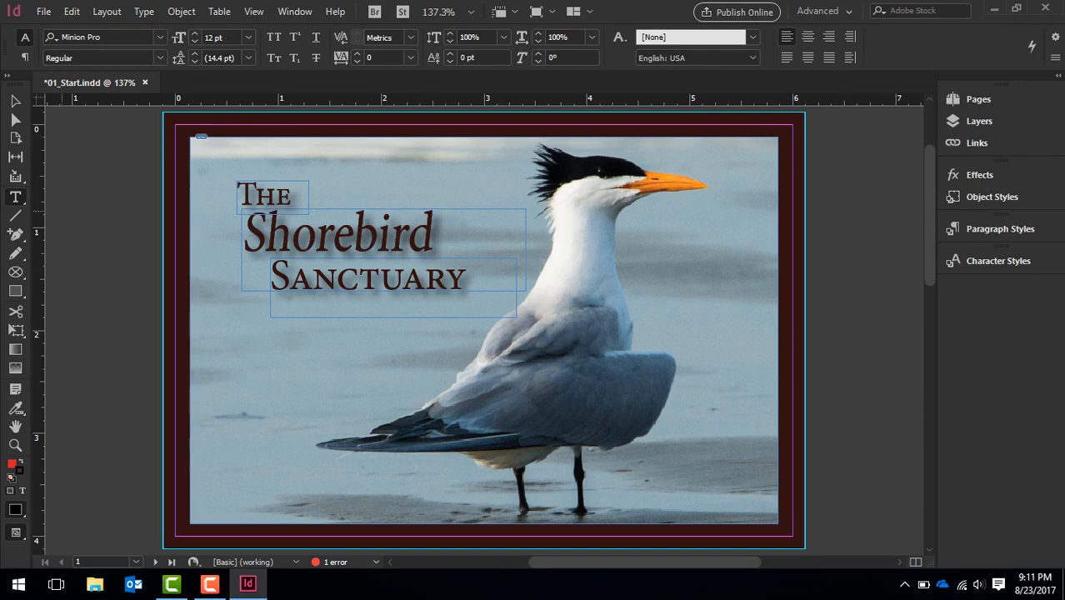
# Draw a small text frame on the pasteboard left of the page, enter "hello", and erase that text, leaving the frame deselected
pyautogui.moveTo(60, 212)
pyautogui.mouseDown()
pyautogui.moveTo(108, 263)
pyautogui.moveTo(144, 269)
pyautogui.mouseUp()
pyautogui.write('hello')
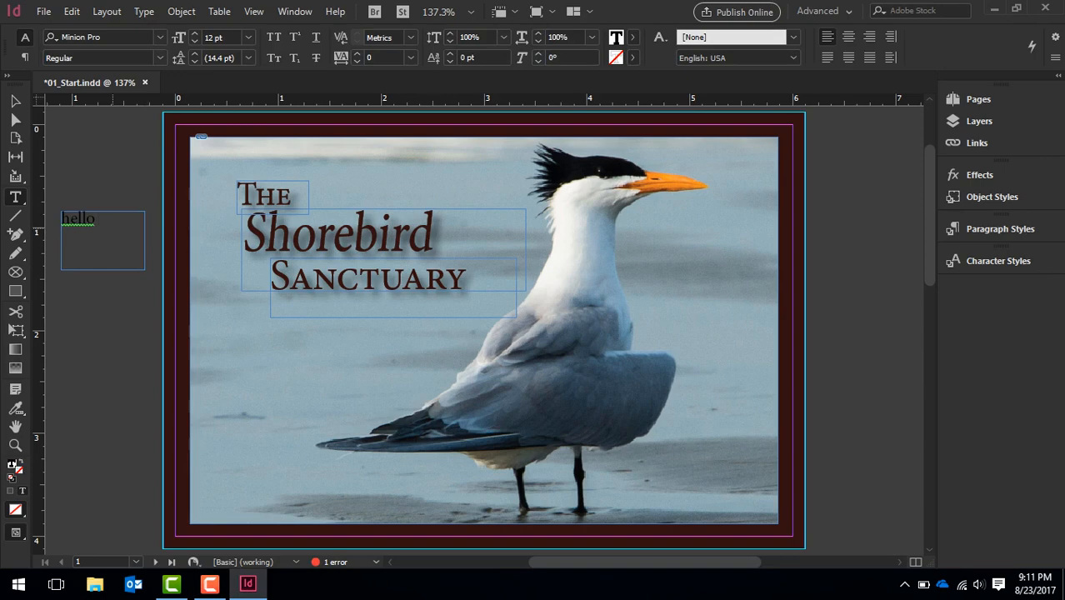
pyautogui.press('BackSpace')
pyautogui.press('BackSpace')
pyautogui.press('BackSpace')
pyautogui.press('BackSpace')
pyautogui.press('BackSpace')
pyautogui.hotkey('ctrl', 'shift', 'a')
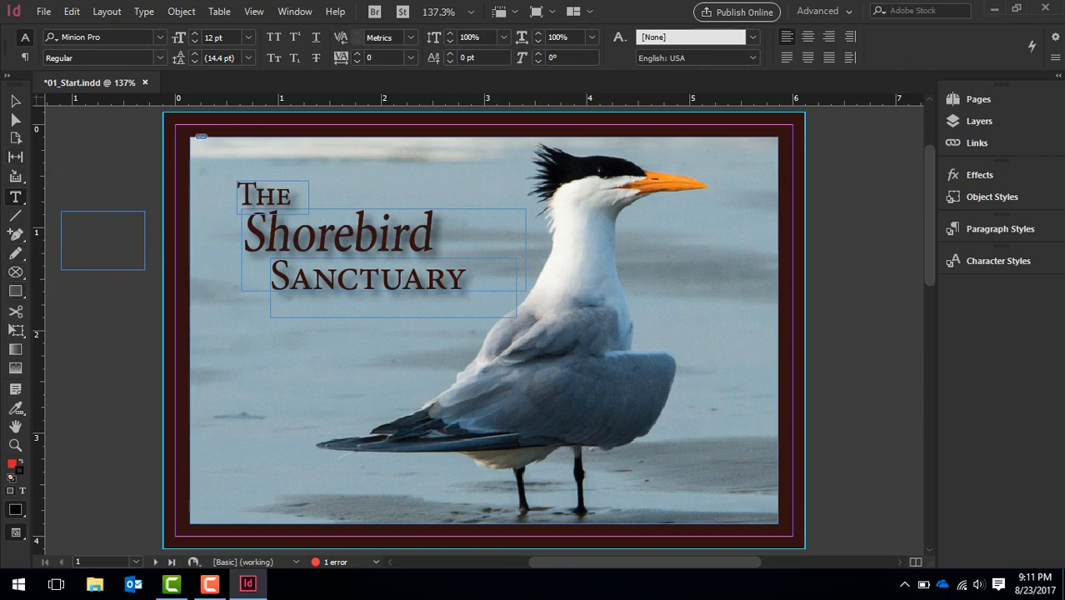
# Draw a red-filled rectangle about 0.81 in wide and 0.67 in high on the pasteboard below the empty text frame, and deselect it
pyautogui.click(15, 291)
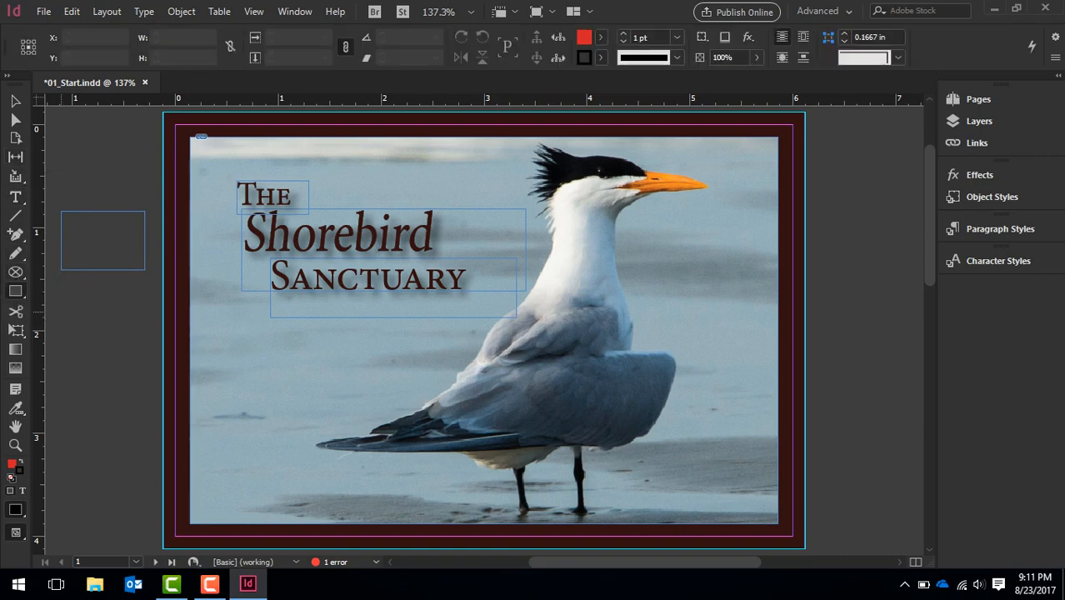
pyautogui.moveTo(61, 311); pyautogui.dragTo(145, 380)
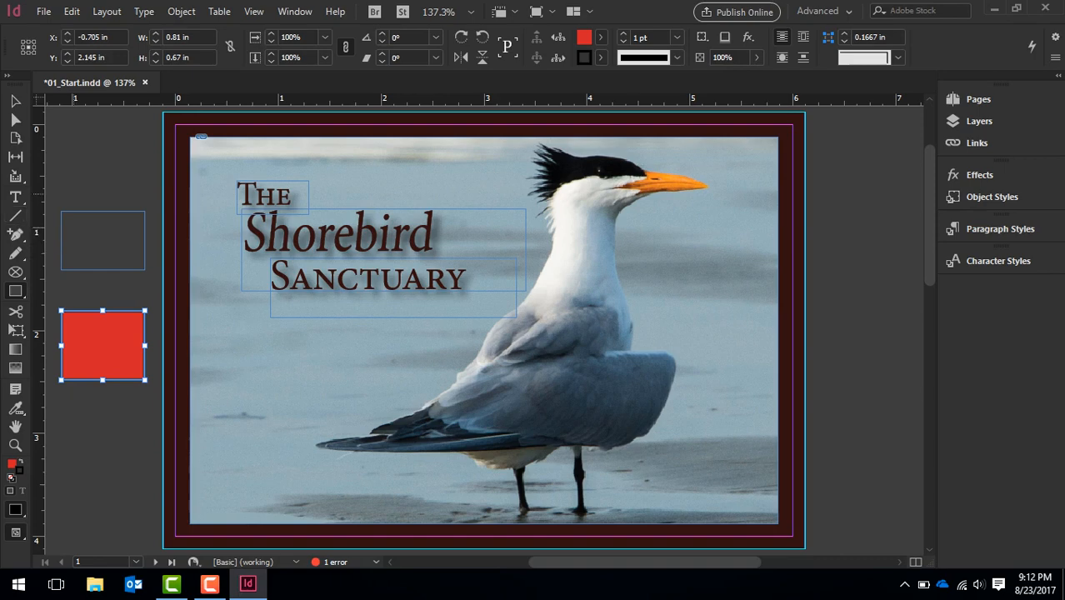
pyautogui.press('\\')
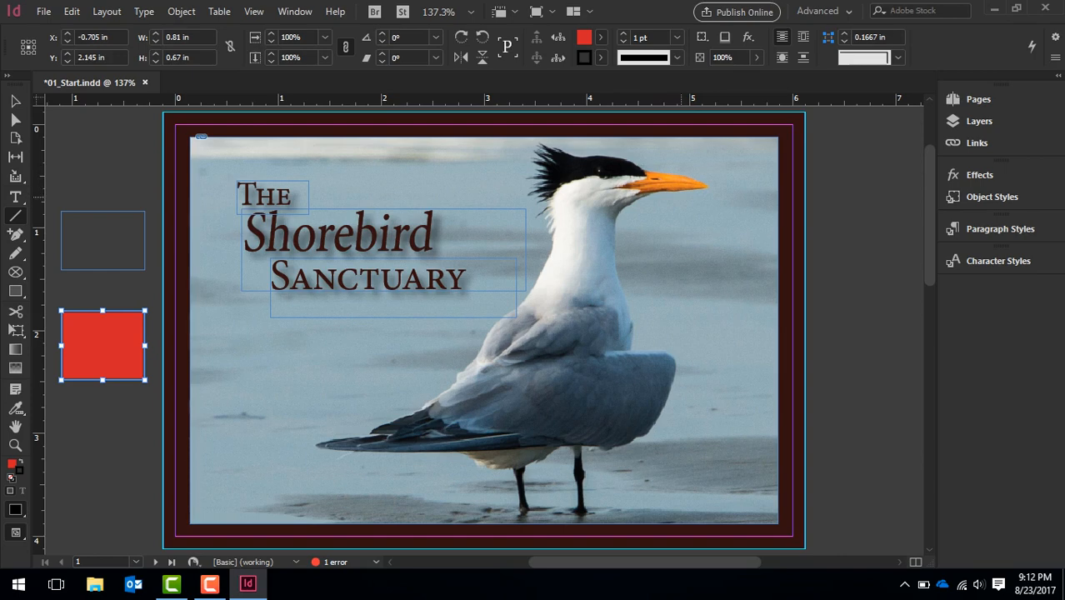
pyautogui.press('m')
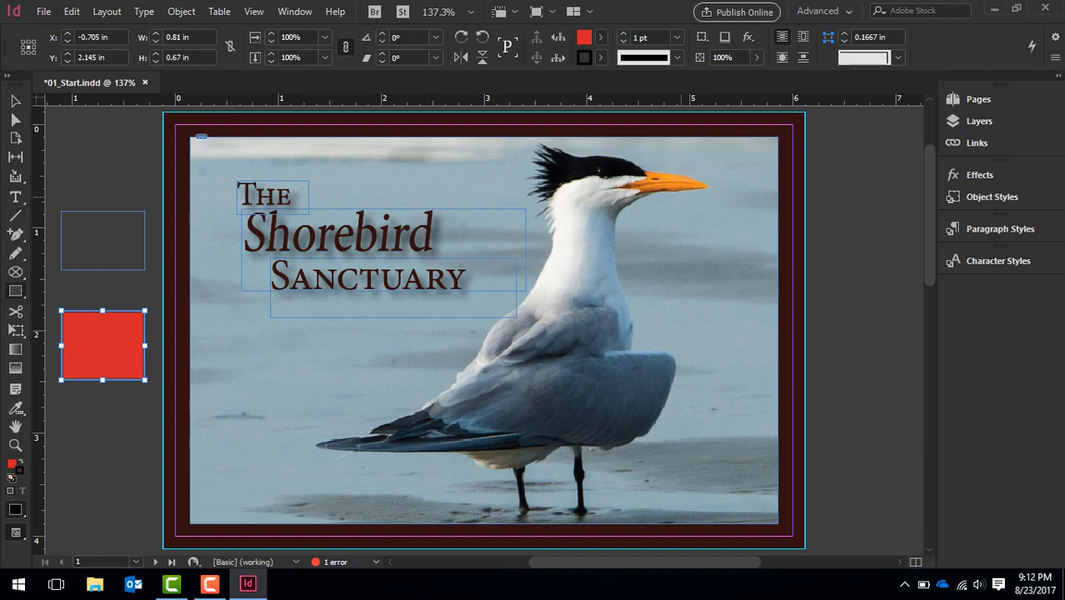
pyautogui.hotkey('ctrl', 'shift', 'a')
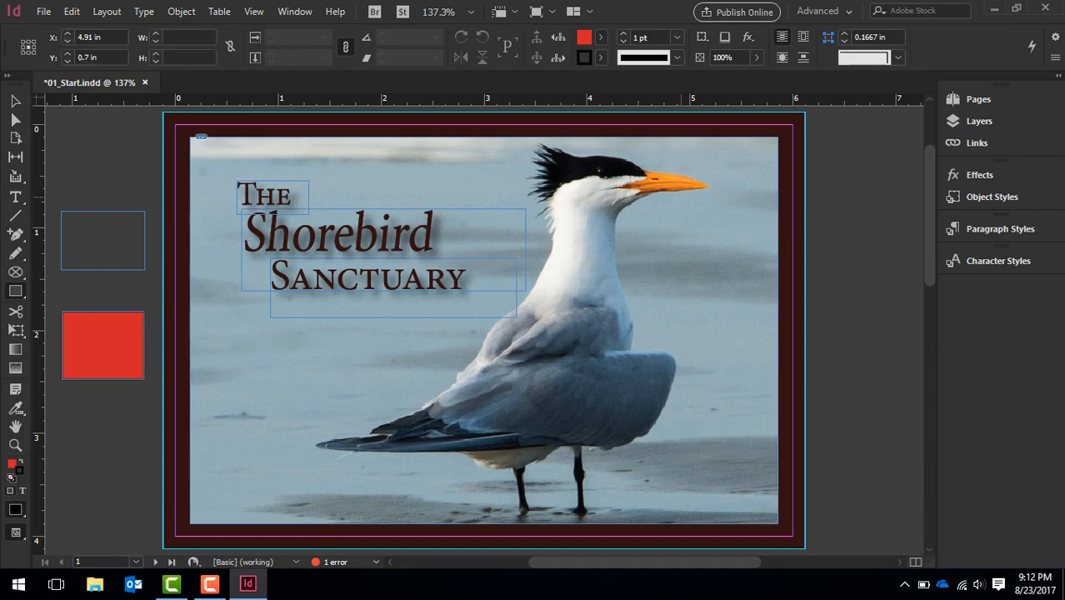
# Draw a diagonal line about 0.91 in long below the bird's beak with the Line tool, and undo it
pyautogui.press('\\')
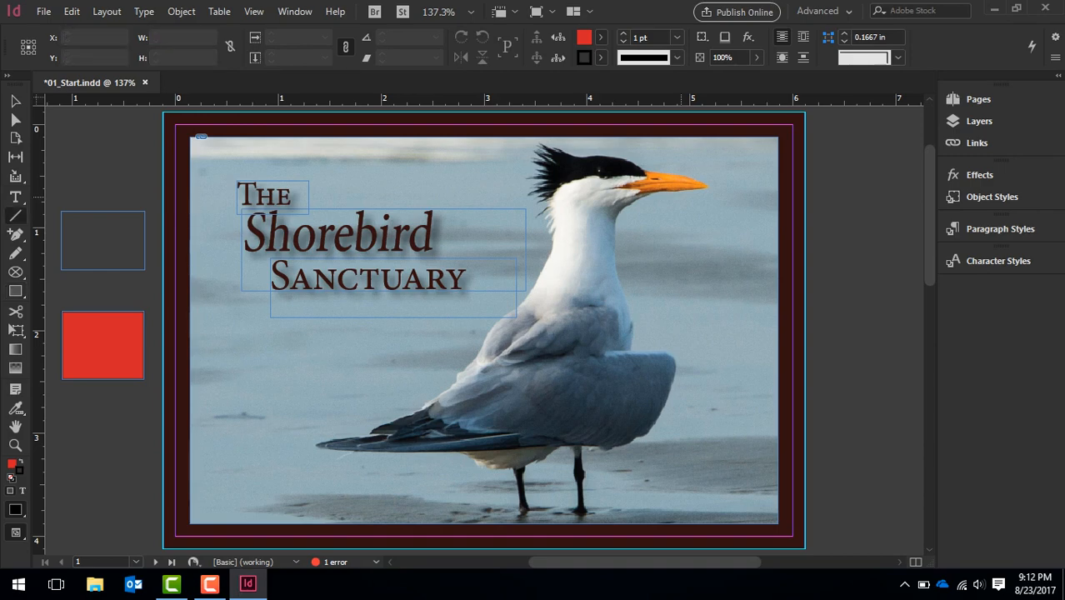
pyautogui.moveTo(678, 198); pyautogui.dragTo(750, 258)
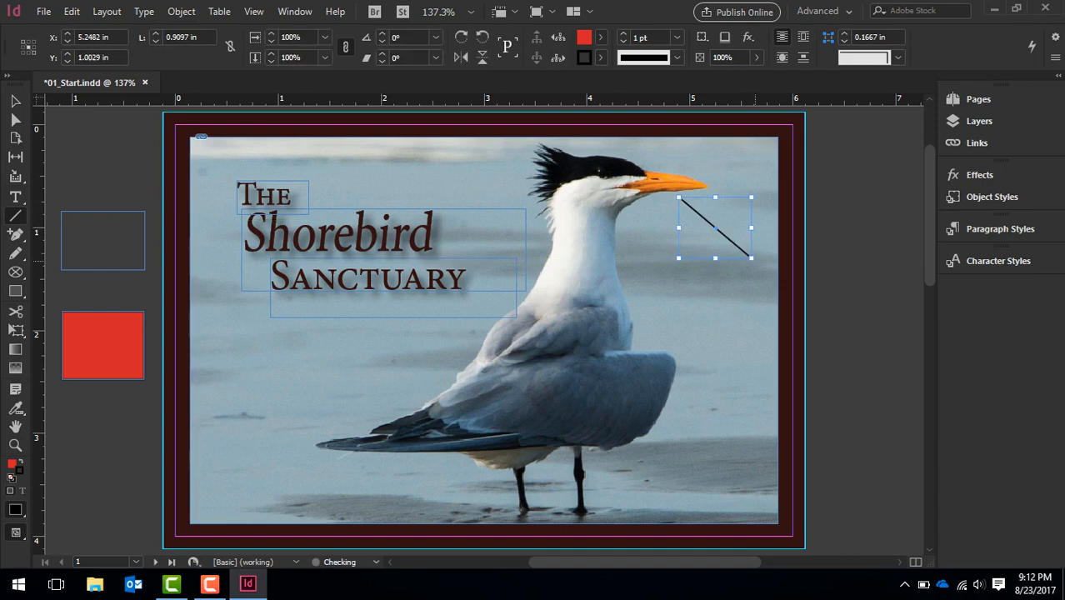
pyautogui.hotkey('ctrl', 'z')
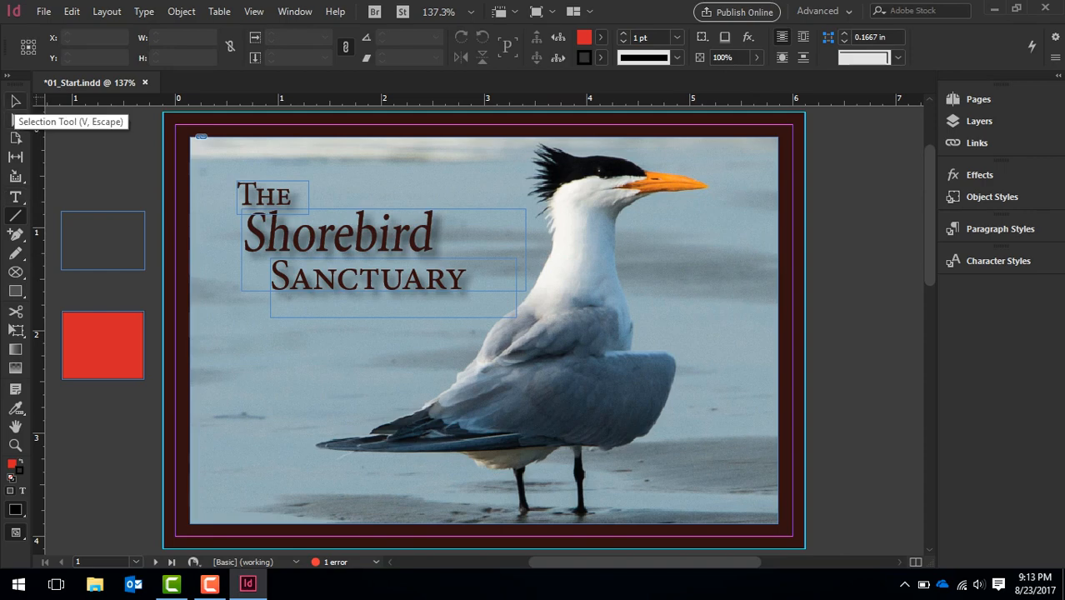
# Select the bird photo's frame and move it right and slightly up to about X 4.15 in, Y 1.82 in
pyautogui.click(15, 102)
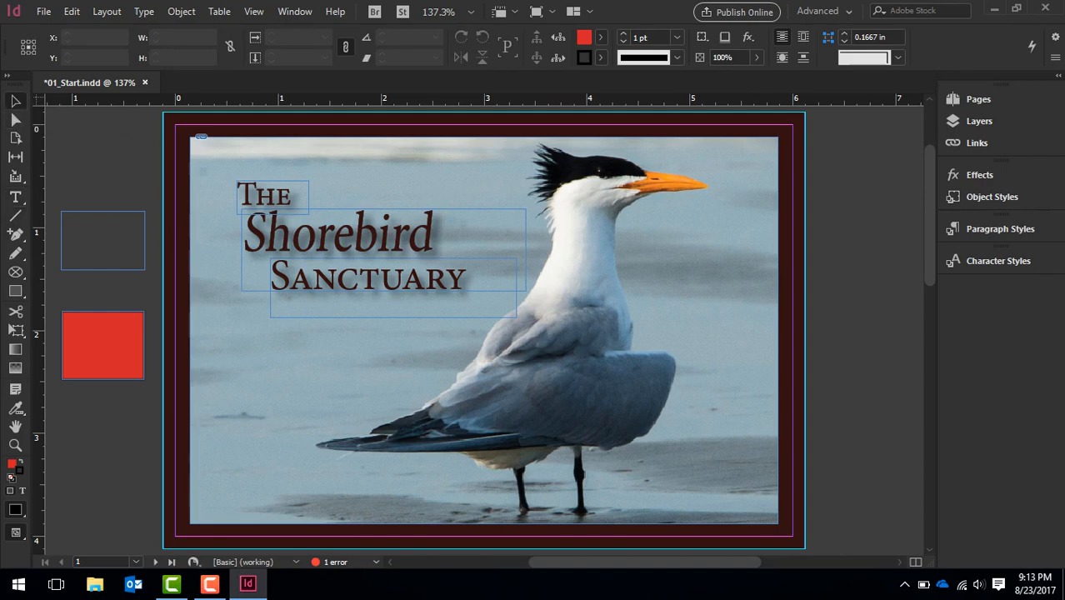
pyautogui.click(575, 220)
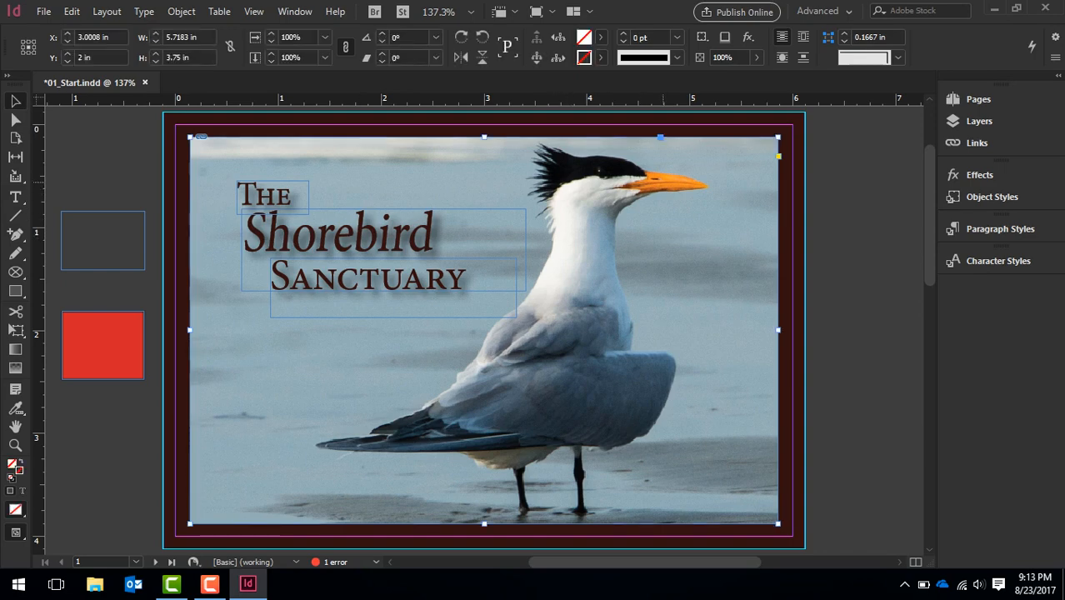
pyautogui.moveTo(601, 199); pyautogui.dragTo(750, 243)
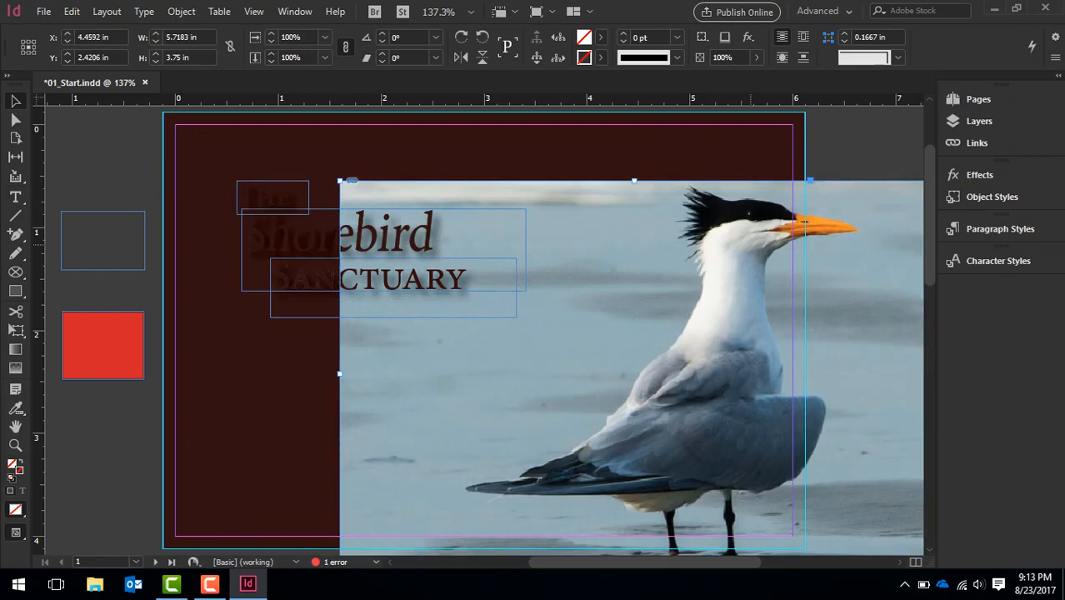
pyautogui.moveTo(751, 243); pyautogui.dragTo(720, 181)
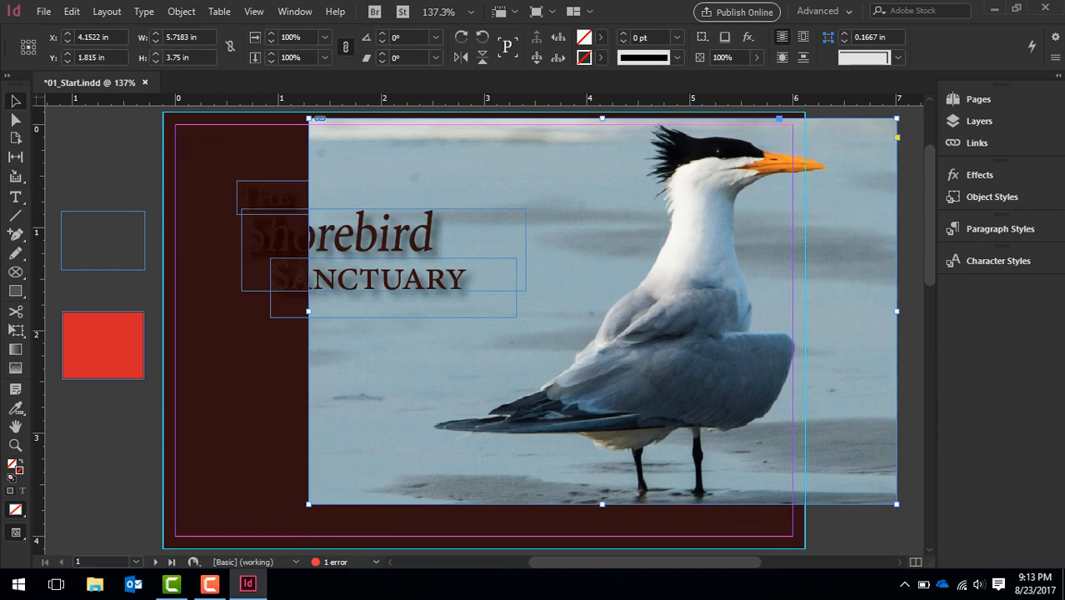
# Undo the last move of the bird photo's frame
pyautogui.click(72, 11)
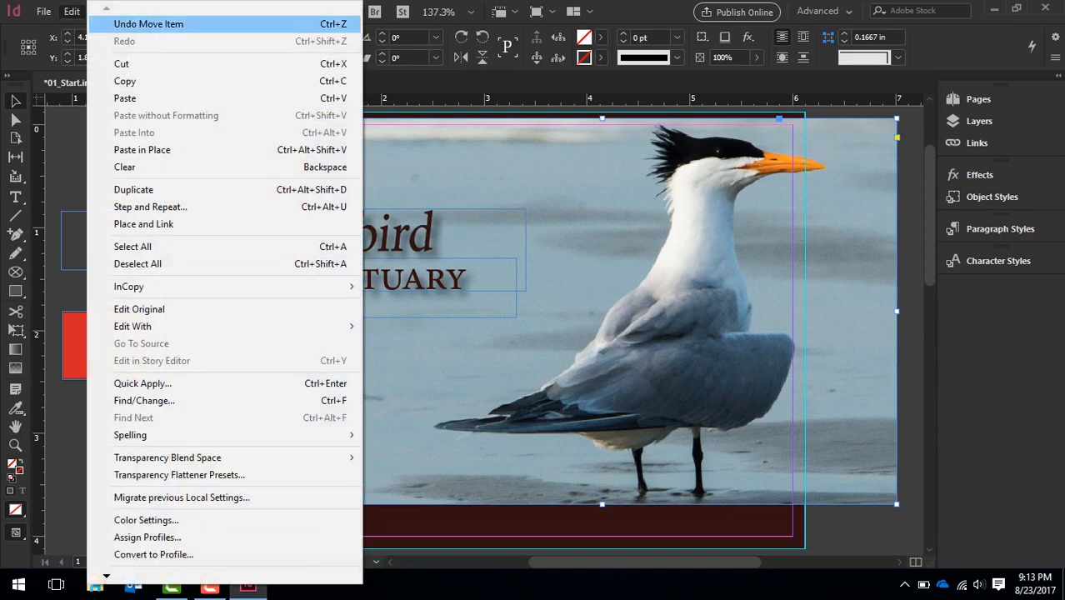
pyautogui.click(72, 12)
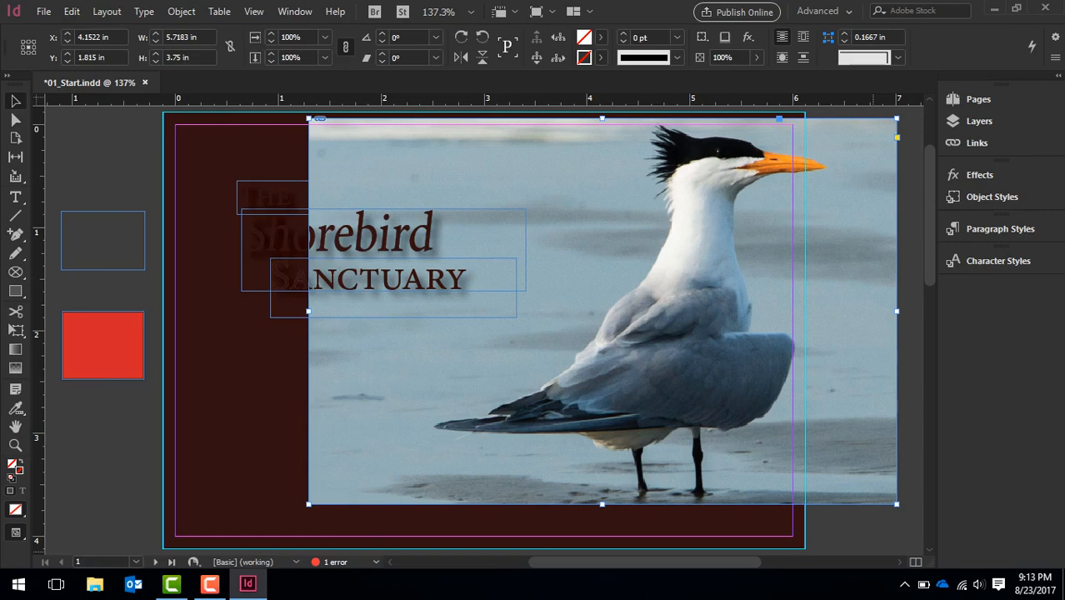
pyautogui.hotkey('ctrl', 'z')
pyautogui.hotkey('ctrl', 'shift', 'z')
pyautogui.hotkey('ctrl', 'z')
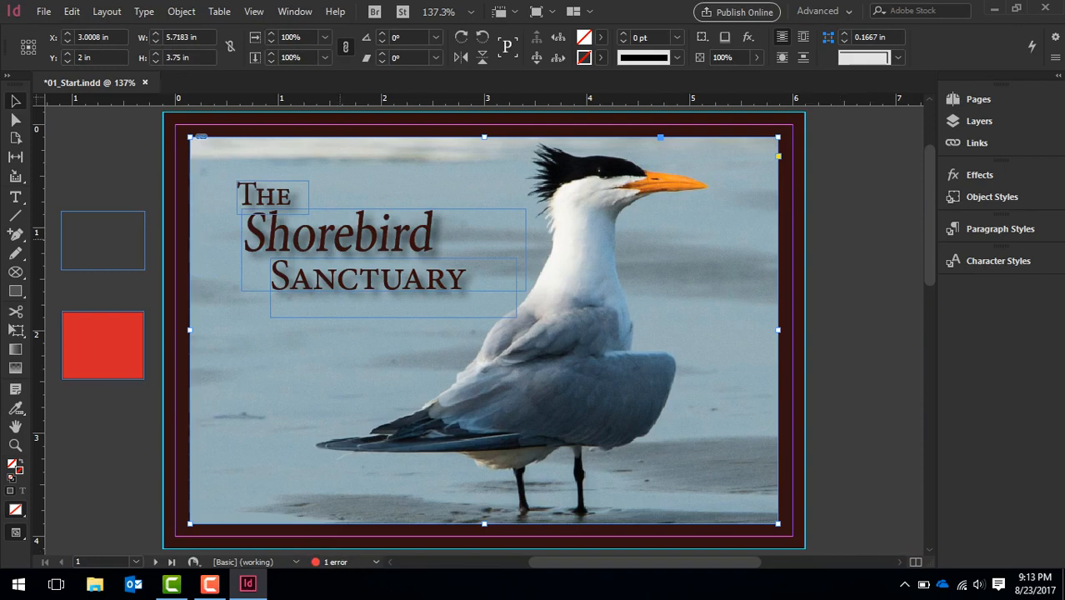
# Select the "Shorebird" text frame and set its width to 3.6875 in
pyautogui.click(464, 290)
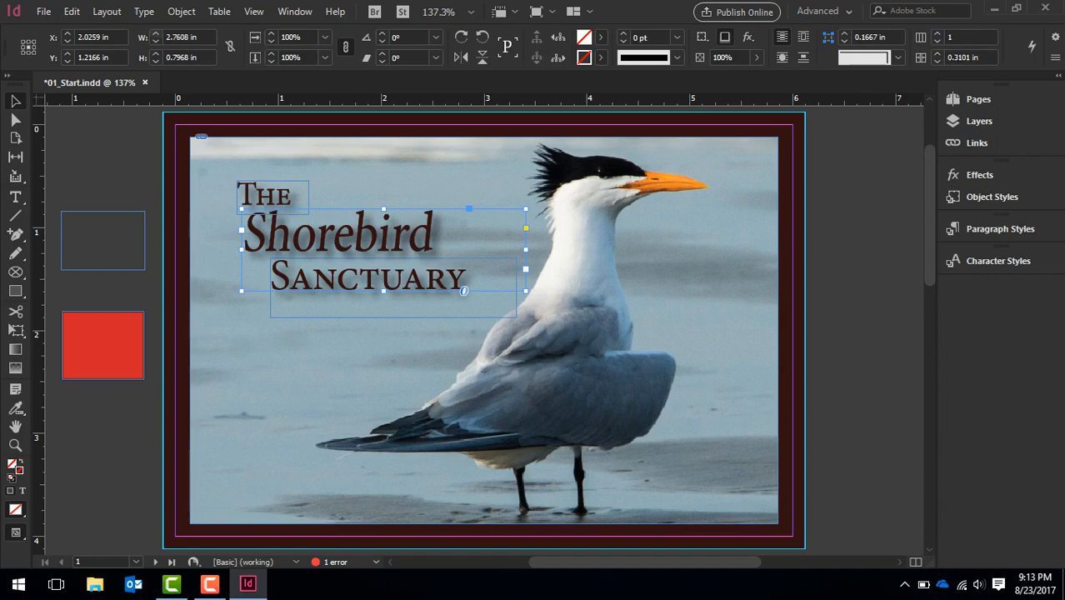
pyautogui.click(155, 34)
pyautogui.click(155, 34)
pyautogui.click(155, 34)
pyautogui.click(155, 35)
pyautogui.click(155, 34)
pyautogui.click(155, 34)
pyautogui.click(154, 35)
pyautogui.click(155, 34)
pyautogui.click(155, 34)
pyautogui.click(155, 34)
pyautogui.click(155, 34)
pyautogui.click(155, 34)
pyautogui.click(155, 34)
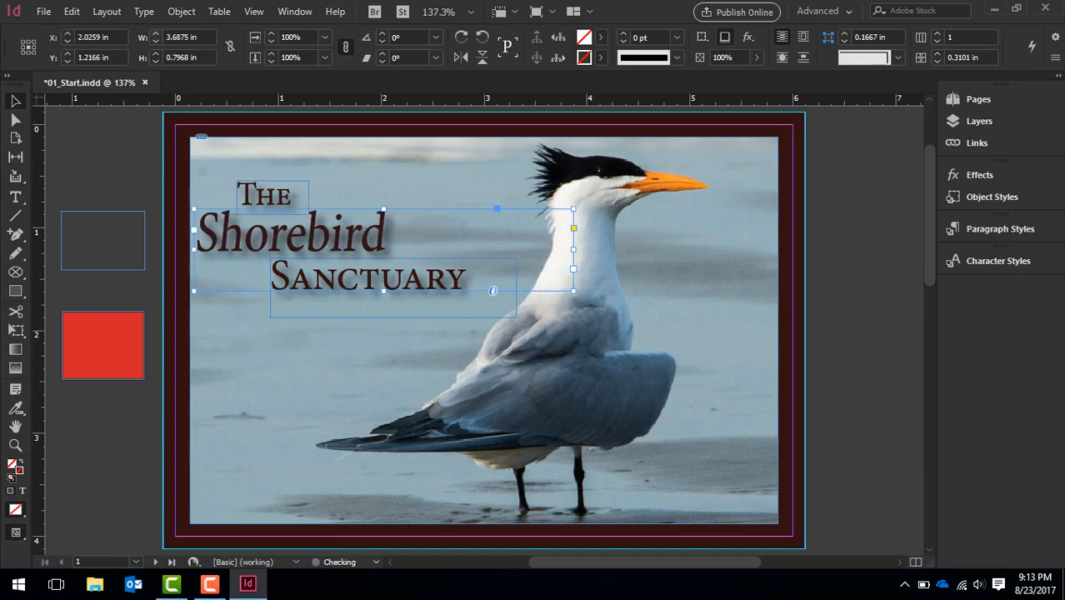
# Shift the "Shorebird" text frame horizontally and set its X position to 2.5 in
pyautogui.click(68, 40)
pyautogui.click(67, 41)
pyautogui.click(67, 40)
pyautogui.click(67, 40)
pyautogui.click(67, 40)
pyautogui.click(68, 41)
pyautogui.click(68, 41)
pyautogui.click(68, 40)
pyautogui.click(67, 40)
pyautogui.click(67, 41)
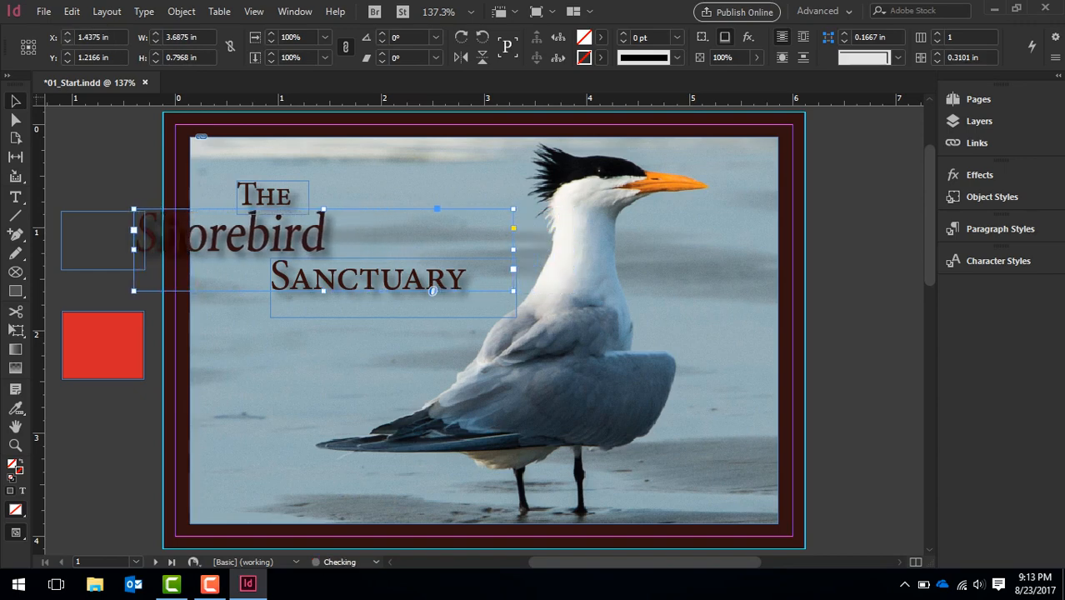
pyautogui.click(67, 34)
pyautogui.click(68, 34)
pyautogui.click(67, 34)
pyautogui.click(67, 34)
pyautogui.click(67, 34)
pyautogui.click(67, 34)
pyautogui.click(68, 34)
pyautogui.click(68, 34)
pyautogui.click(67, 34)
pyautogui.click(67, 34)
pyautogui.click(68, 35)
pyautogui.click(68, 34)
pyautogui.click(68, 34)
pyautogui.click(68, 34)
pyautogui.click(68, 35)
pyautogui.click(67, 35)
# Adjust the "Shorebird" text frame's vertical position, setting Y to 1.1875 in
pyautogui.click(67, 54)
pyautogui.click(67, 54)
pyautogui.click(67, 54)
pyautogui.click(67, 54)
pyautogui.click(68, 54)
pyautogui.click(67, 54)
pyautogui.click(67, 54)
pyautogui.click(67, 54)
pyautogui.click(67, 61)
pyautogui.click(68, 61)
pyautogui.click(67, 61)
pyautogui.click(68, 60)
pyautogui.click(68, 61)
pyautogui.click(67, 61)
pyautogui.click(67, 61)
pyautogui.click(67, 61)
# Set the "Shorebird" text frame's height to 0.6875 in
pyautogui.click(156, 54)
pyautogui.click(155, 54)
pyautogui.click(156, 55)
pyautogui.click(155, 55)
pyautogui.click(156, 54)
pyautogui.click(156, 54)
pyautogui.click(156, 55)
pyautogui.click(156, 61)
pyautogui.click(156, 60)
pyautogui.click(155, 60)
pyautogui.press('Down')
pyautogui.press('Down')
pyautogui.press('Down')
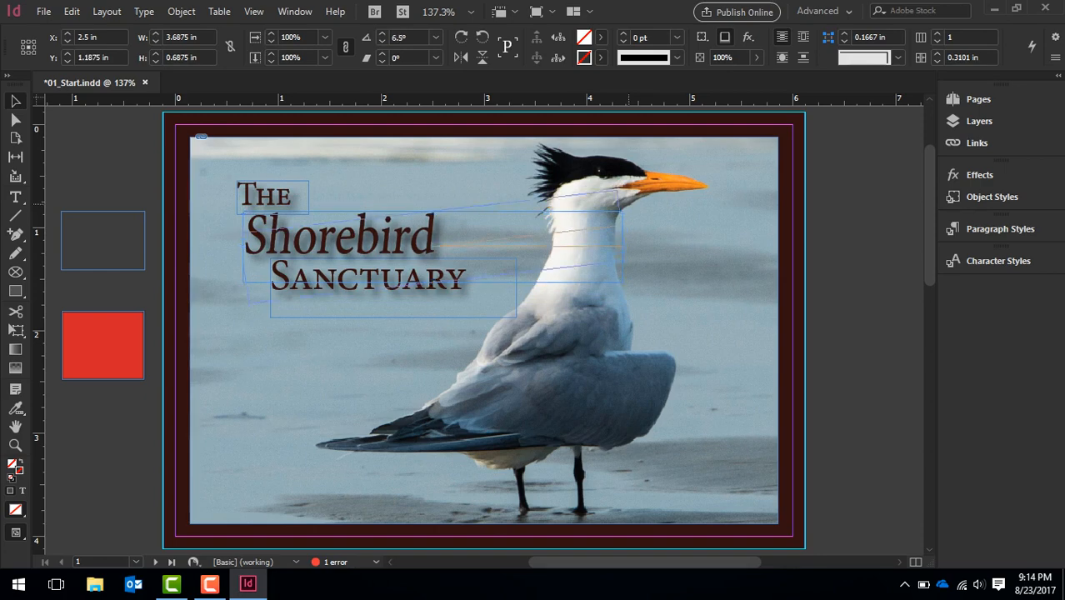
# Rotate the "Shorebird" text frame counterclockwise and undo the rotation
pyautogui.moveTo(628, 207); pyautogui.dragTo(592, 129)
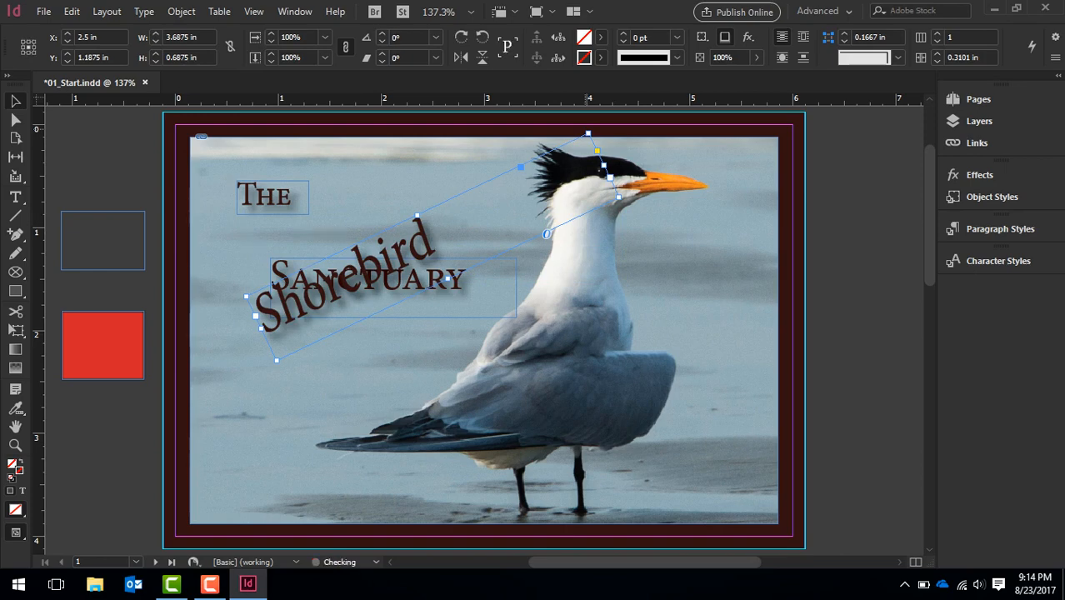
pyautogui.hotkey('ctrl', 'z')
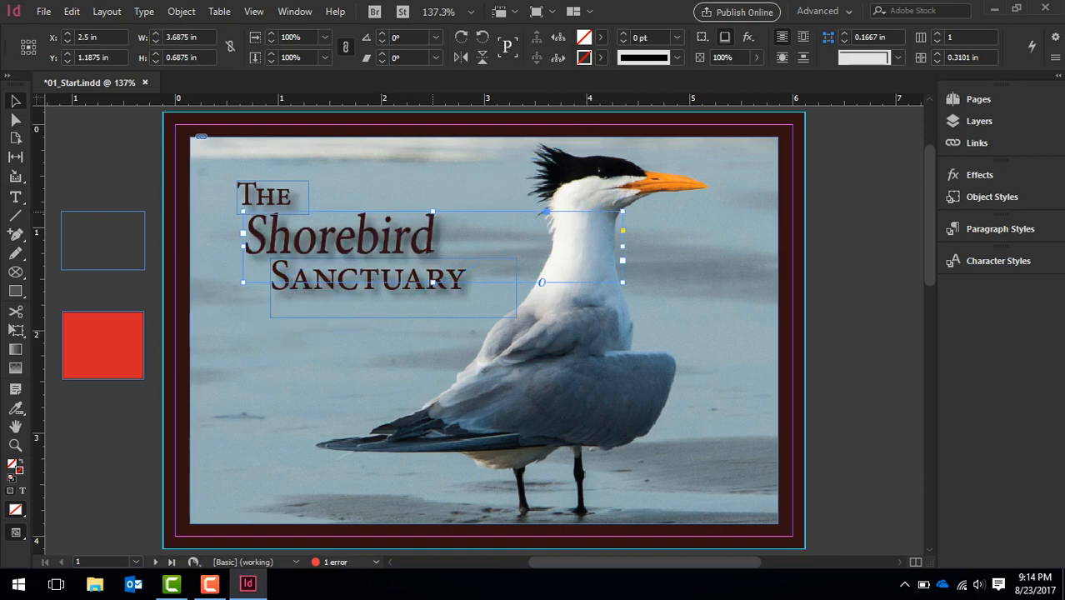
# Shrink the "Shorebird" frame to about 0.14 in high, flow its overset text into a new frame low on the page, and undo both
pyautogui.moveTo(433, 211); pyautogui.dragTo(433, 273)
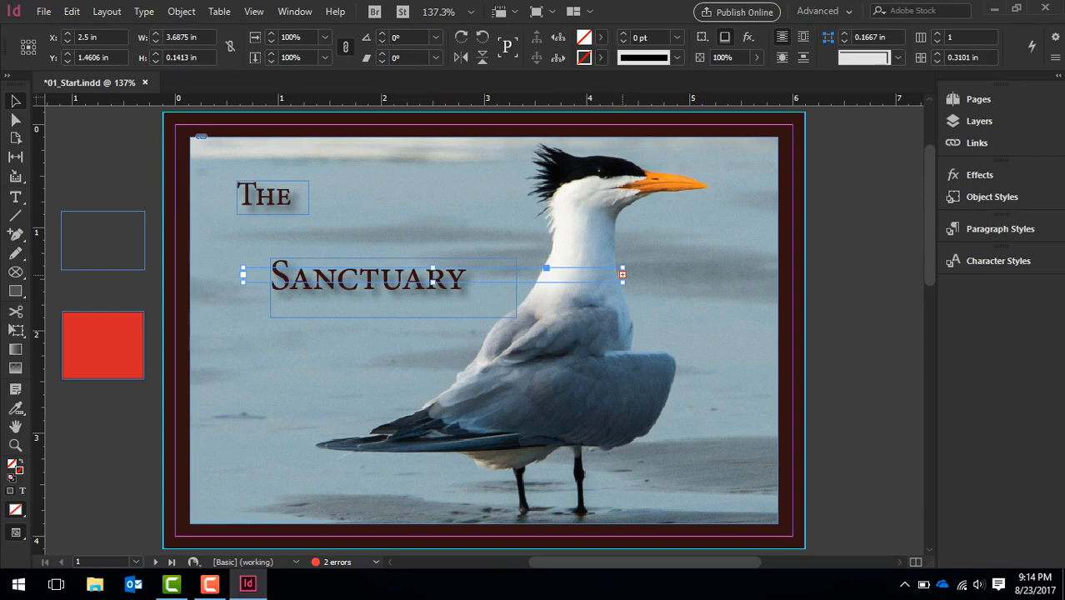
pyautogui.click(623, 274)
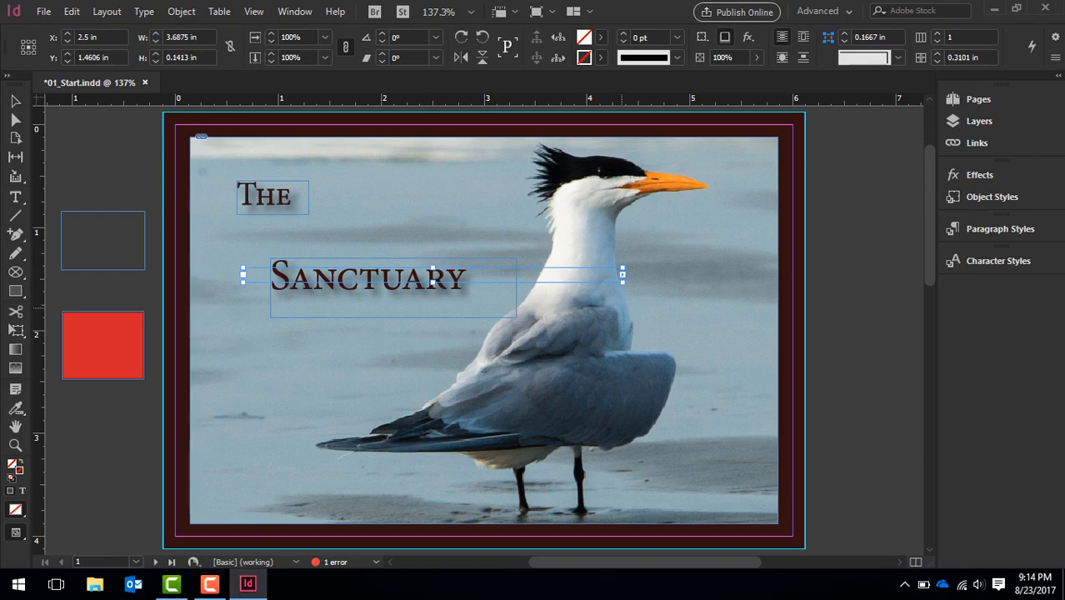
pyautogui.click(317, 367)
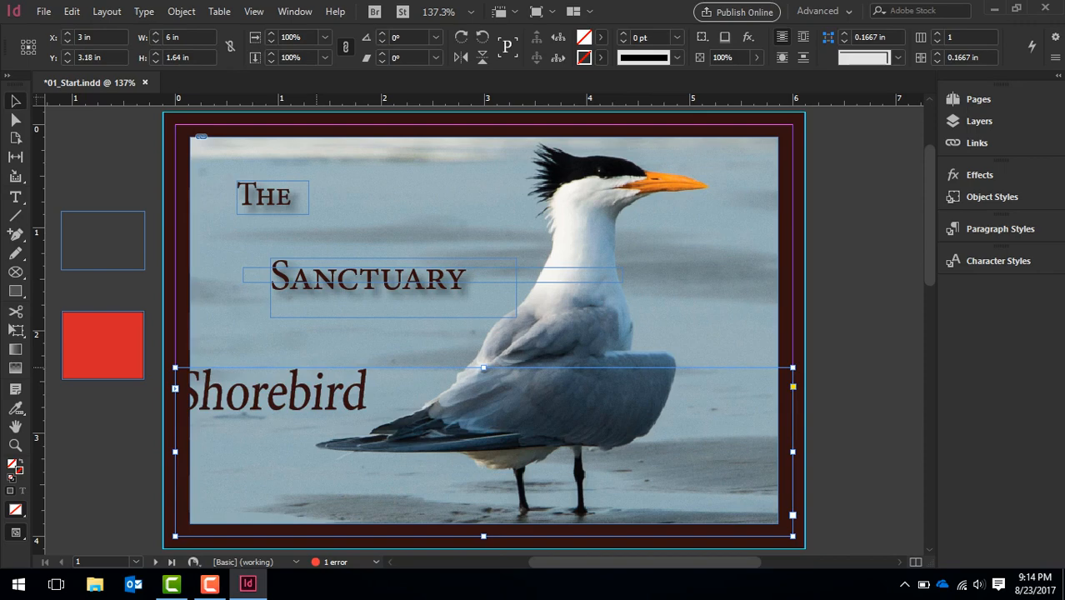
pyautogui.hotkey('ctrl', 'z')
pyautogui.hotkey('ctrl', 'z')
pyautogui.hotkey('ctrl', 'z')
pyautogui.hotkey('ctrl', 'z')
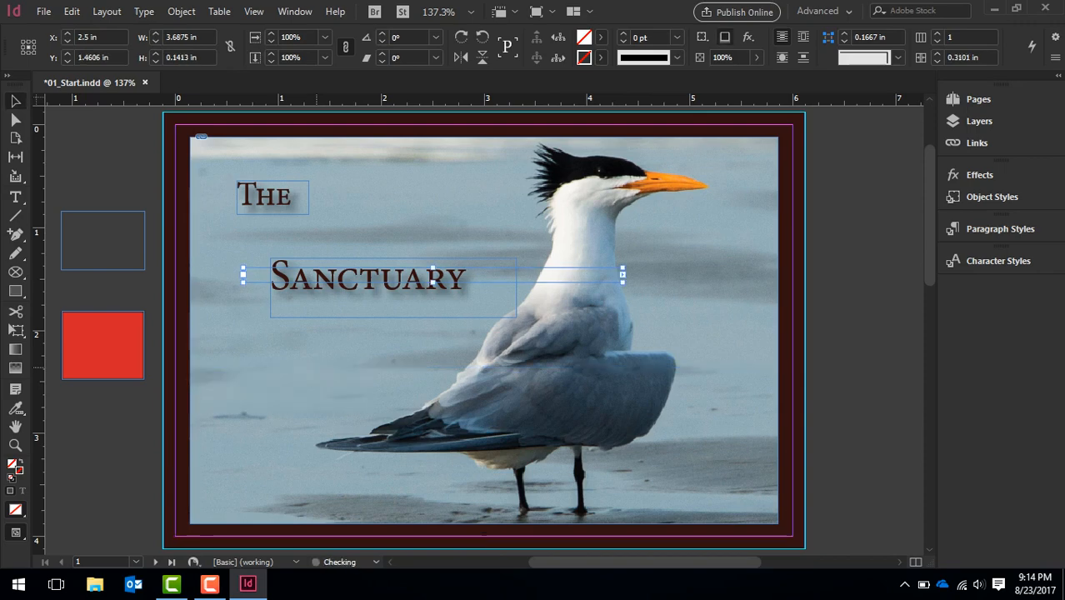
pyautogui.hotkey('ctrl', 'z')
pyautogui.hotkey('ctrl', 'z')
pyautogui.hotkey('ctrl', 'z')
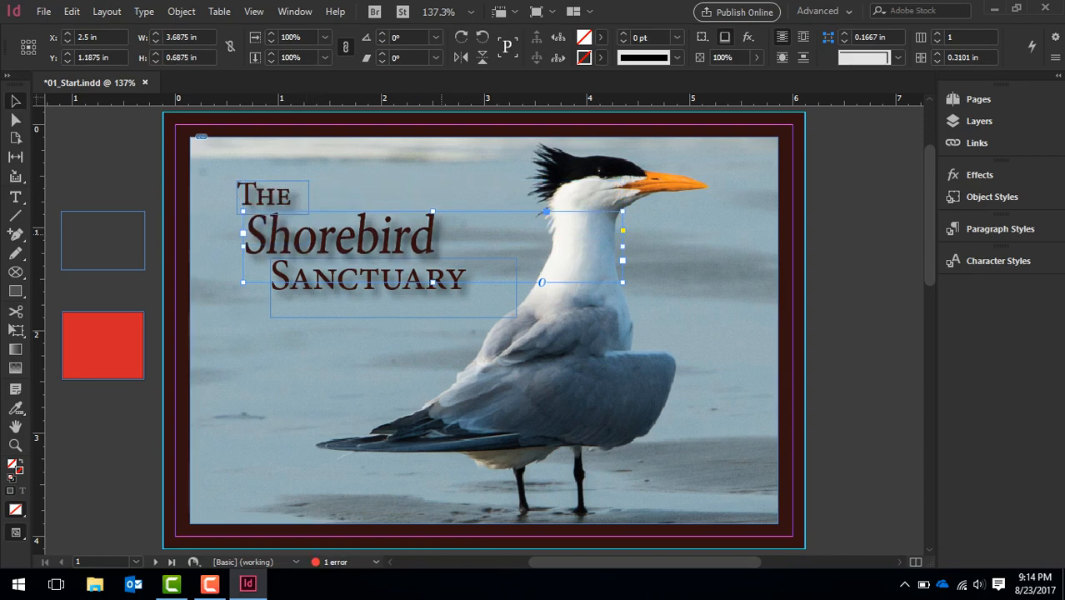
# Select the word "Shorebird" in the title and change its font to Blackadder ITC
pyautogui.press('t')
pyautogui.moveTo(433, 213); pyautogui.dragTo(262, 218)
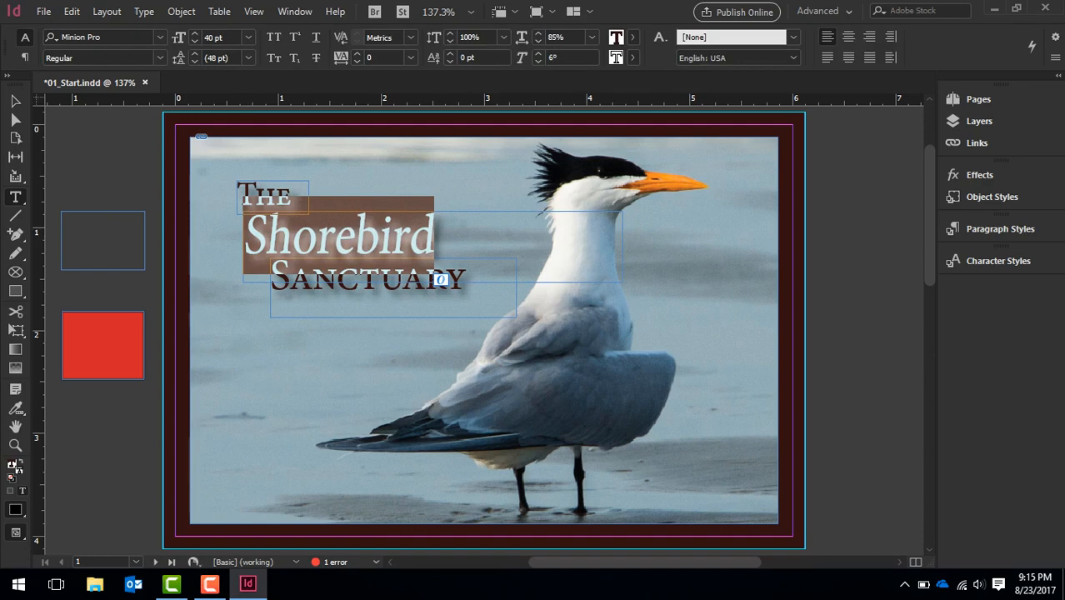
pyautogui.hotkey('ctrl', 'alt', 'shift', 'm')
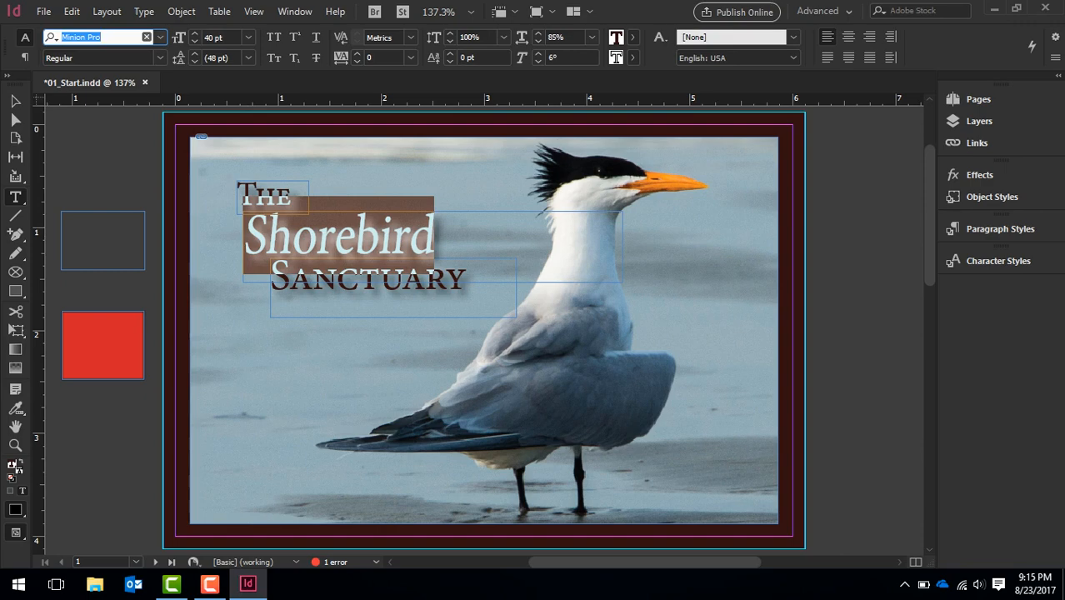
pyautogui.press('Down')
pyautogui.press('Down')
pyautogui.press('Down')
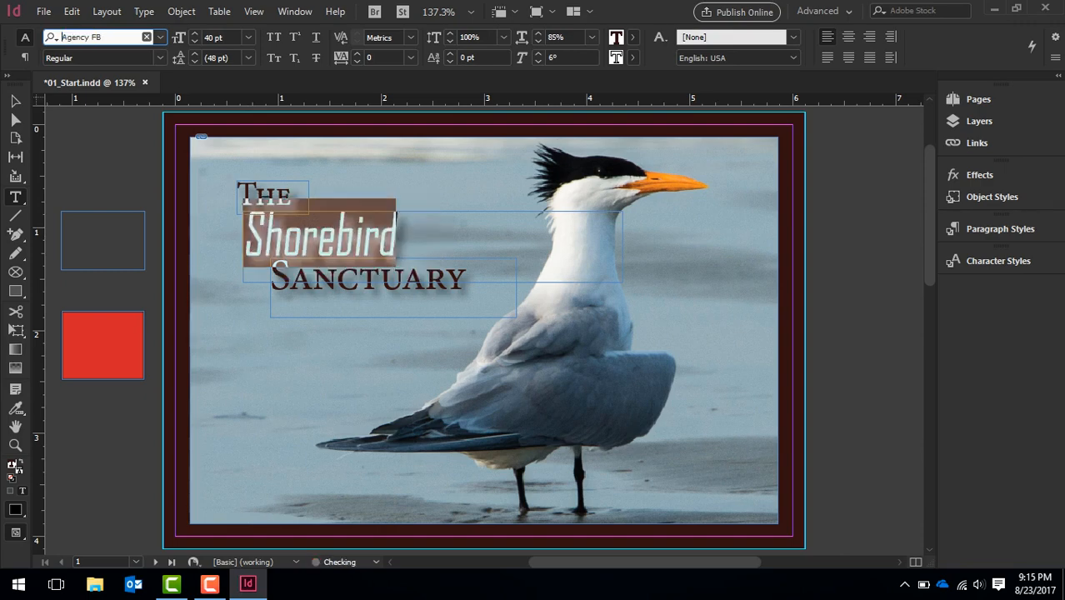
pyautogui.press('Down')
pyautogui.press('Down')
pyautogui.press('Down')
pyautogui.press('Down')
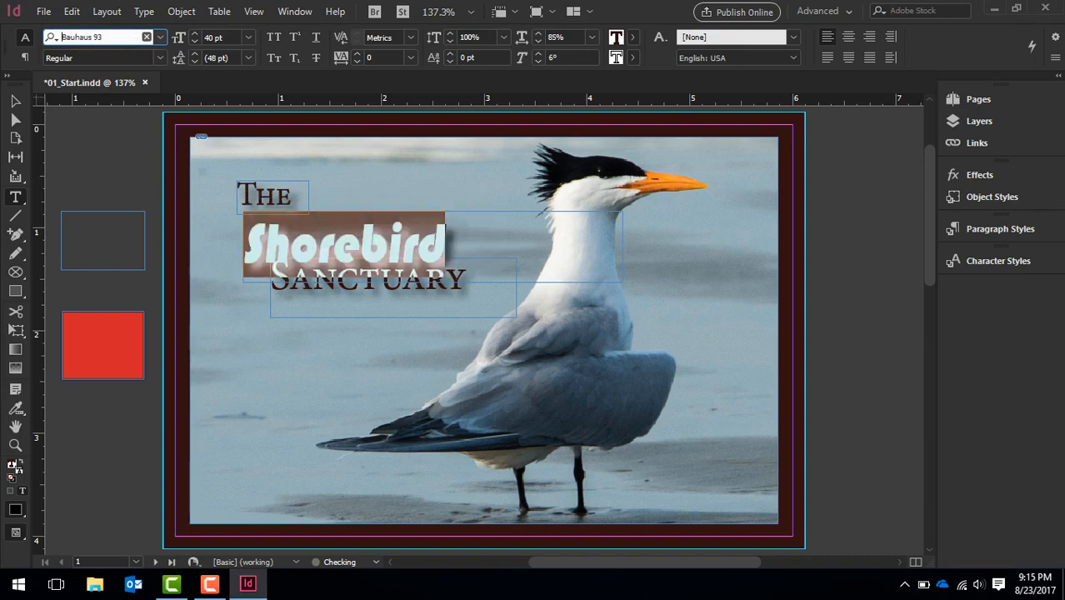
pyautogui.press('Down')
pyautogui.press('Down')
pyautogui.press('Down')
pyautogui.press('Down')
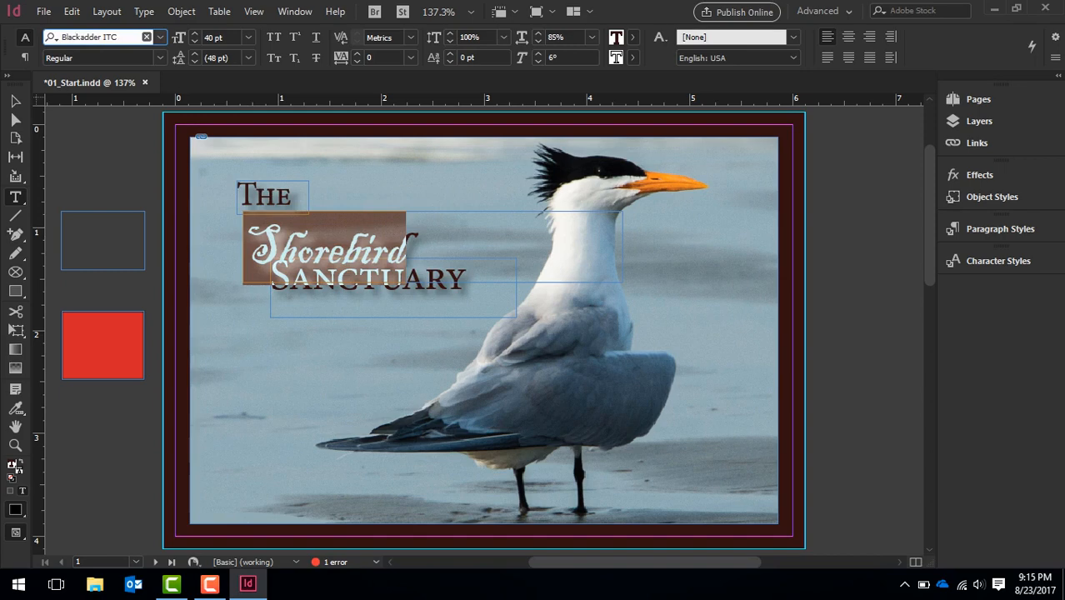
# Replace the word "Shorebird" in the title with "Trashgull"
pyautogui.moveTo(414, 249); pyautogui.dragTo(244, 247)
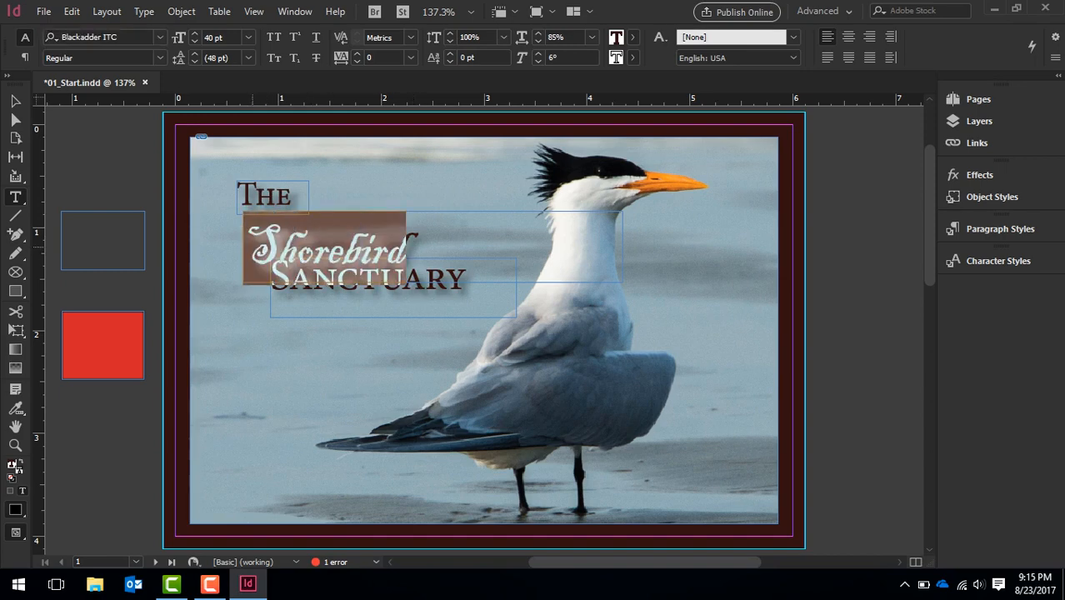
pyautogui.write('Tras')
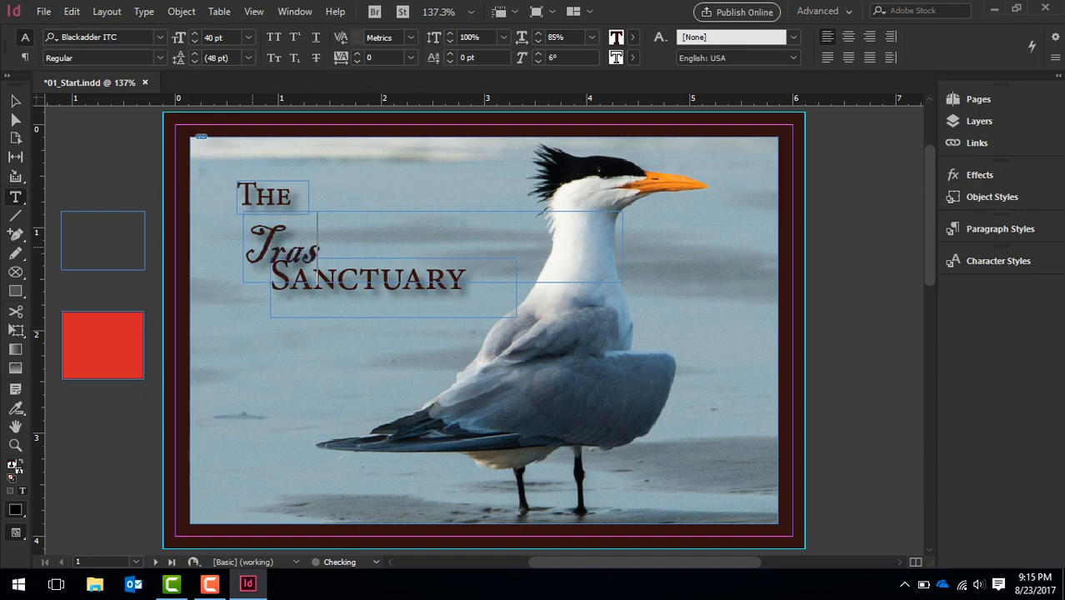
pyautogui.write('hgull')
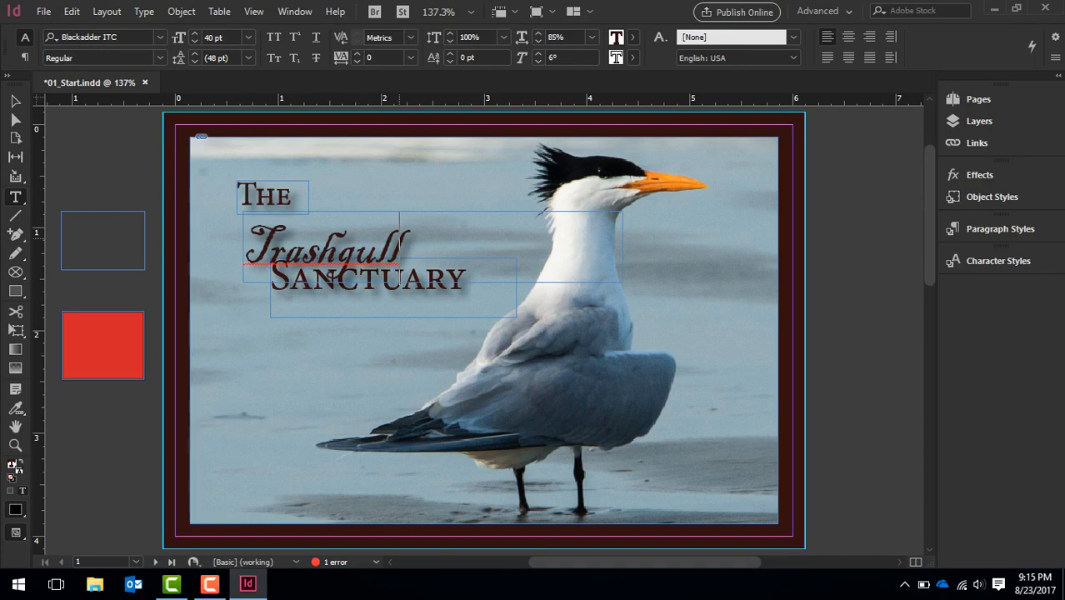
# Fill the word "Trashgull" with the [Black] swatch and deselect the text
pyautogui.hotkey('shift', 'Left')
pyautogui.hotkey('shift', 'Left')
pyautogui.hotkey('shift', 'Left')
pyautogui.hotkey('shift', 'Left')
pyautogui.hotkey('shift', 'Left')
pyautogui.hotkey('shift', 'Left')
pyautogui.hotkey('shift', 'Left')
pyautogui.hotkey('shift', 'Left')
pyautogui.hotkey('shift', 'Left')
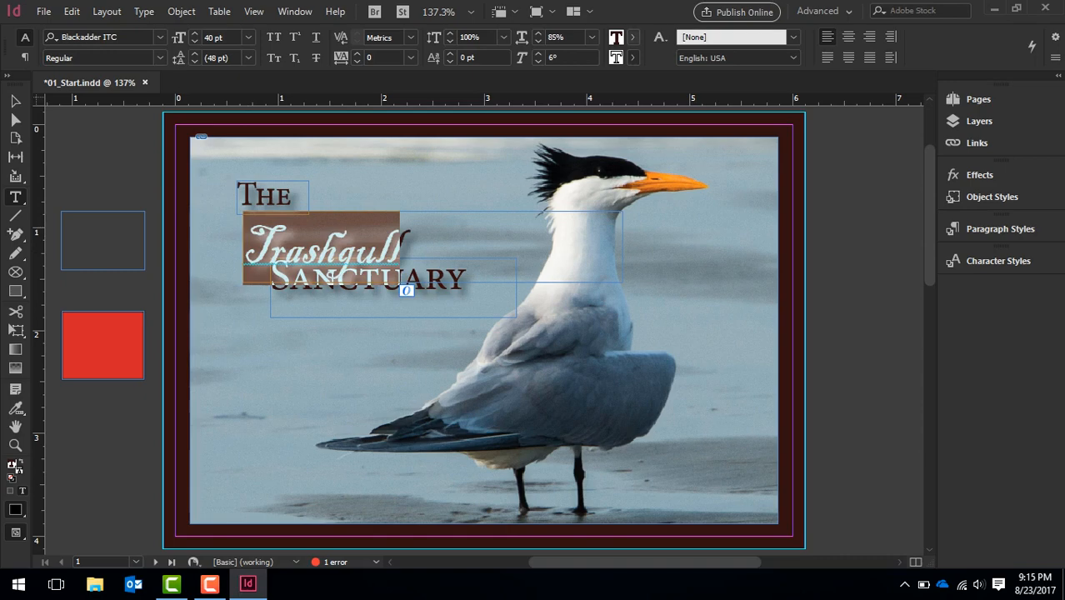
pyautogui.click(632, 36)
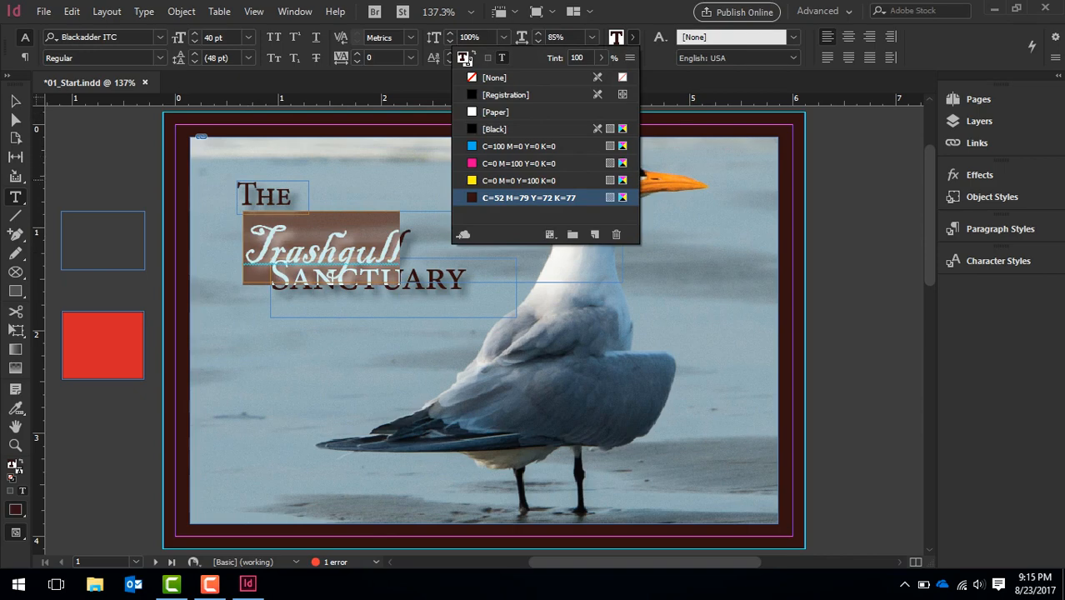
pyautogui.click(492, 129)
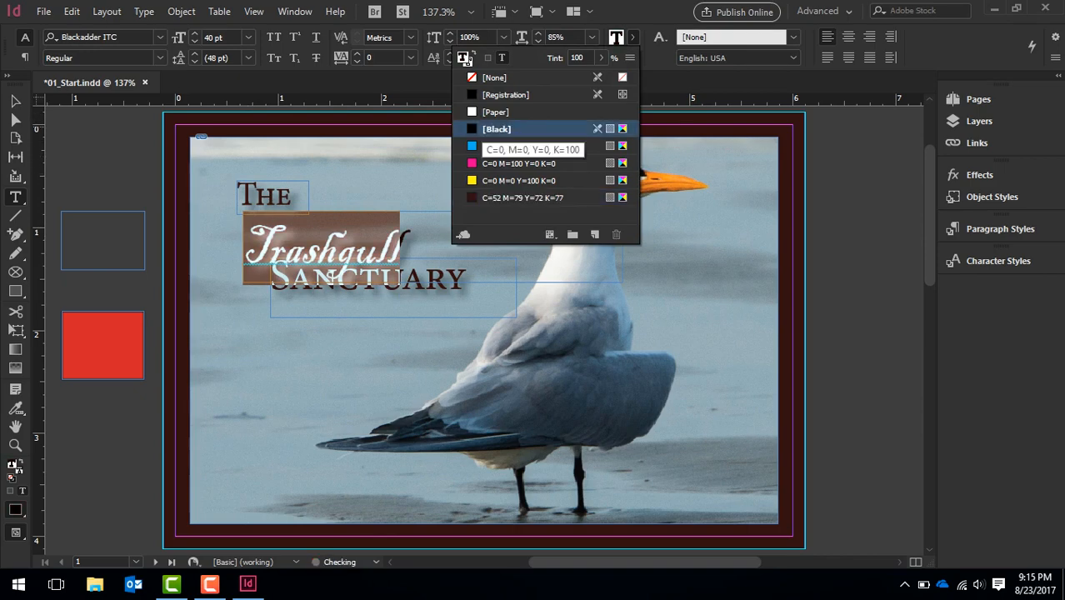
pyautogui.click(831, 204)
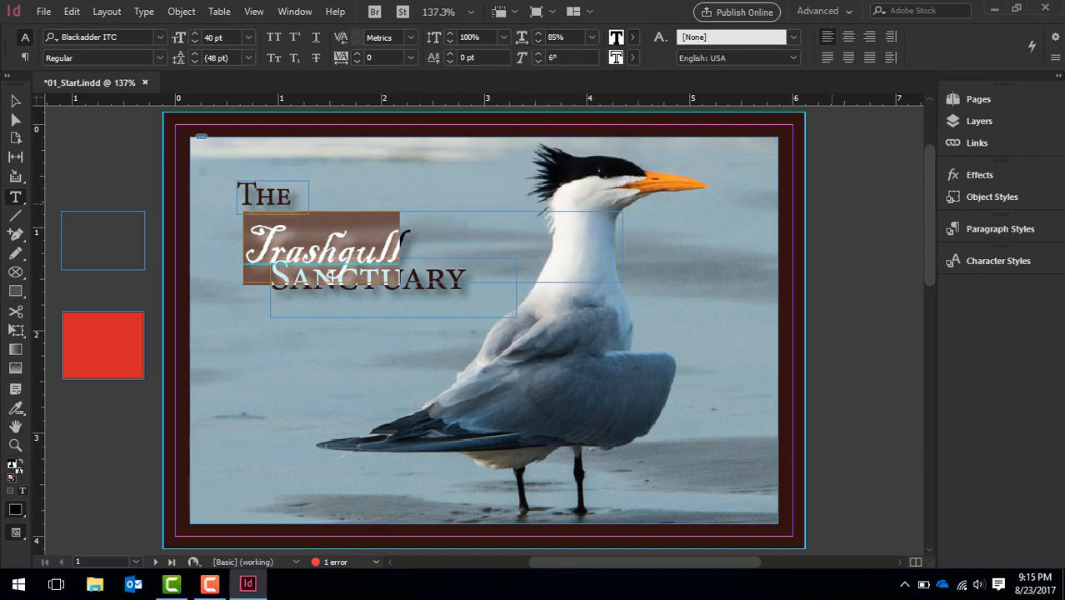
pyautogui.hotkey('ctrl', 'shift', 'a')
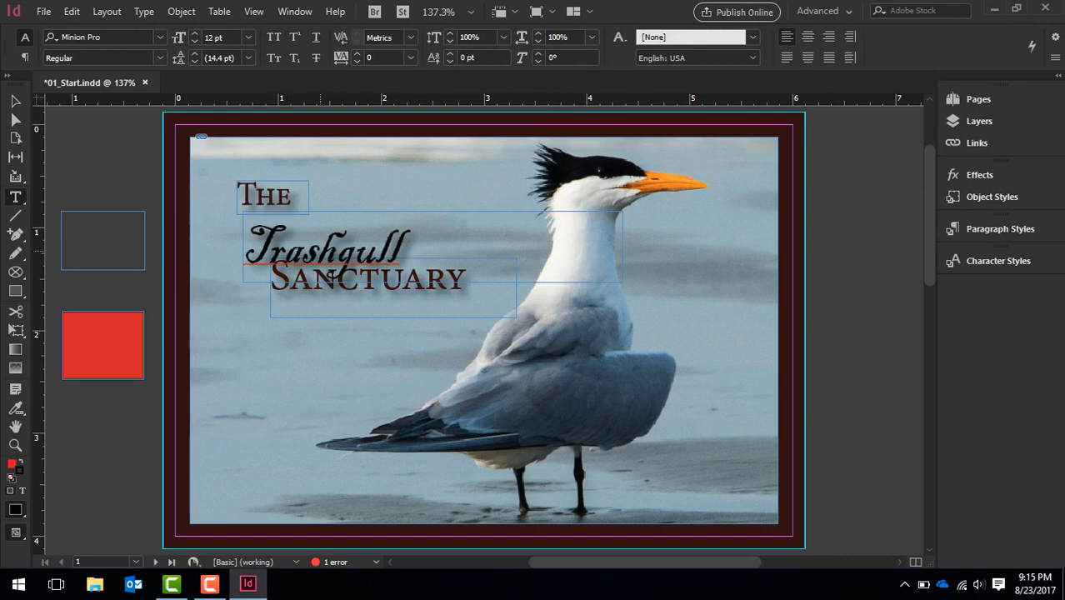
pyautogui.click(331, 274)
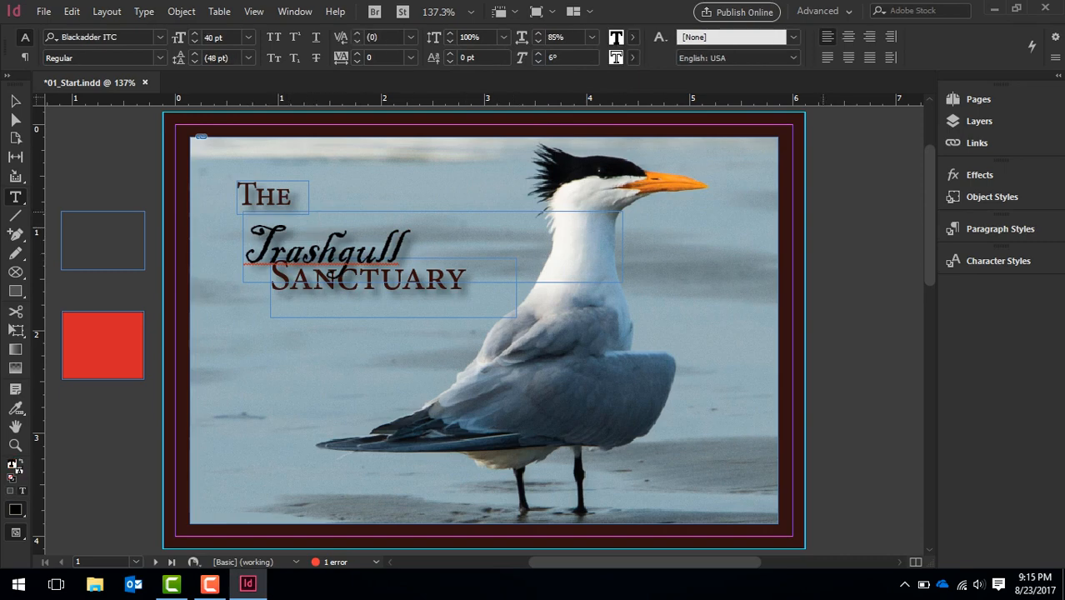
pyautogui.hotkey('ctrl', 'shift', 'a')
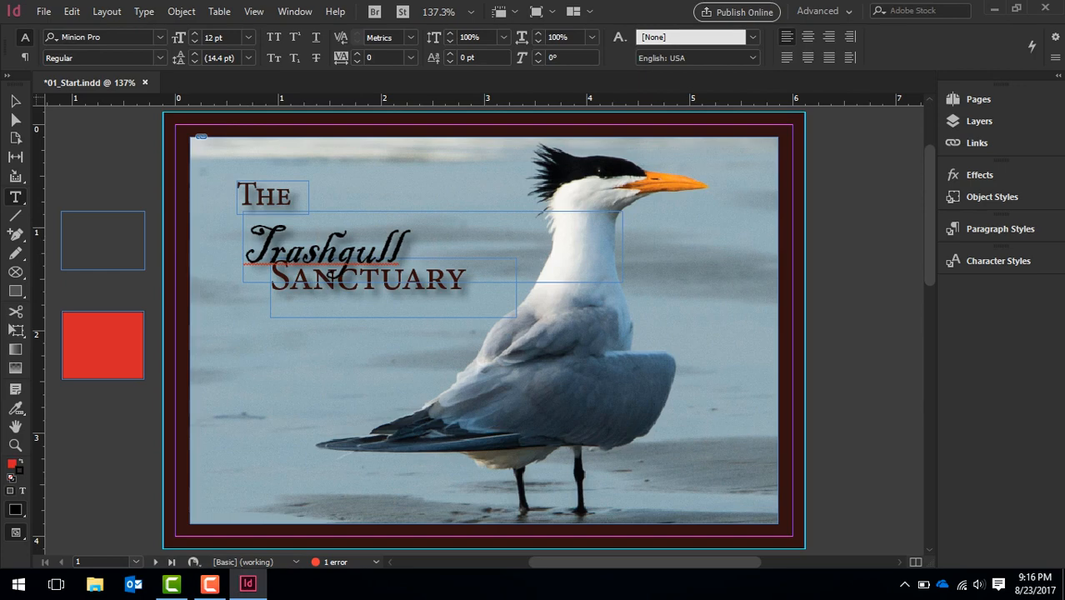
# Flip between pages 1 and 2 to view both sides of the postcard, finishing on page 1
pyautogui.click(136, 561)
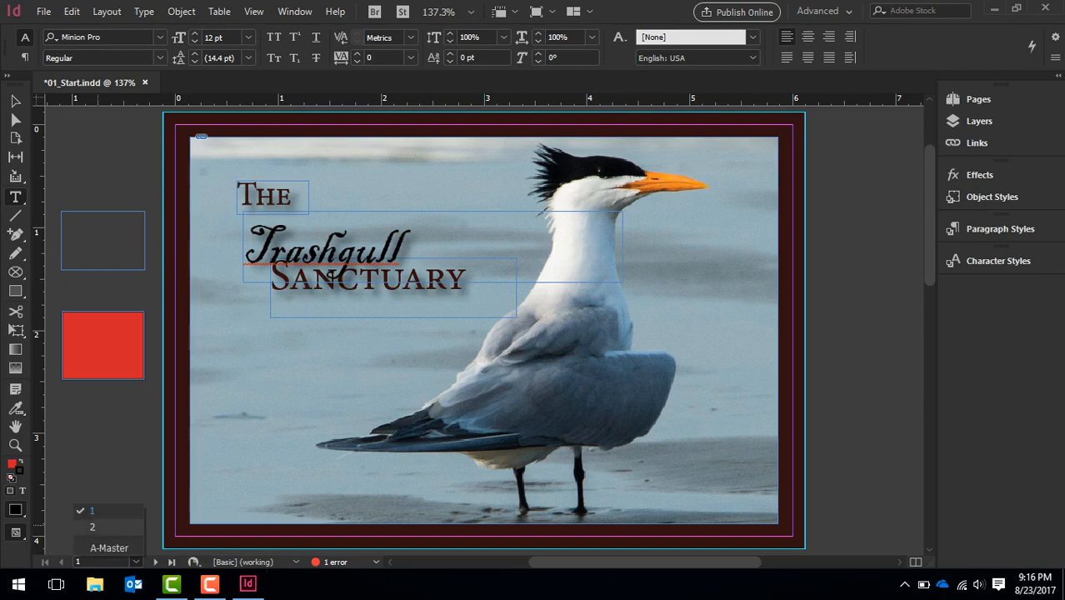
pyautogui.click(92, 526)
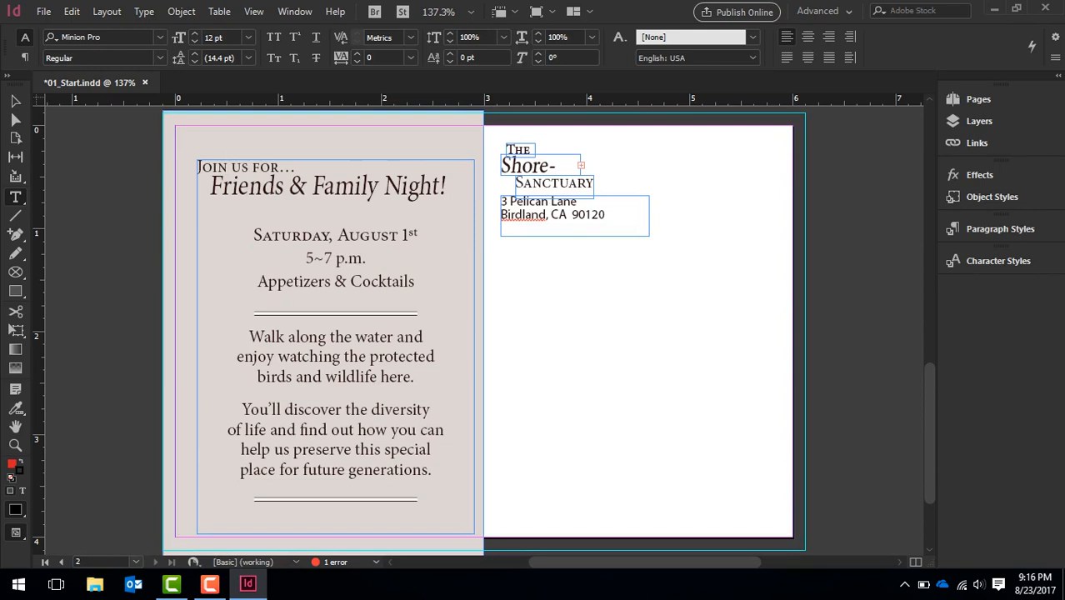
pyautogui.click(136, 562)
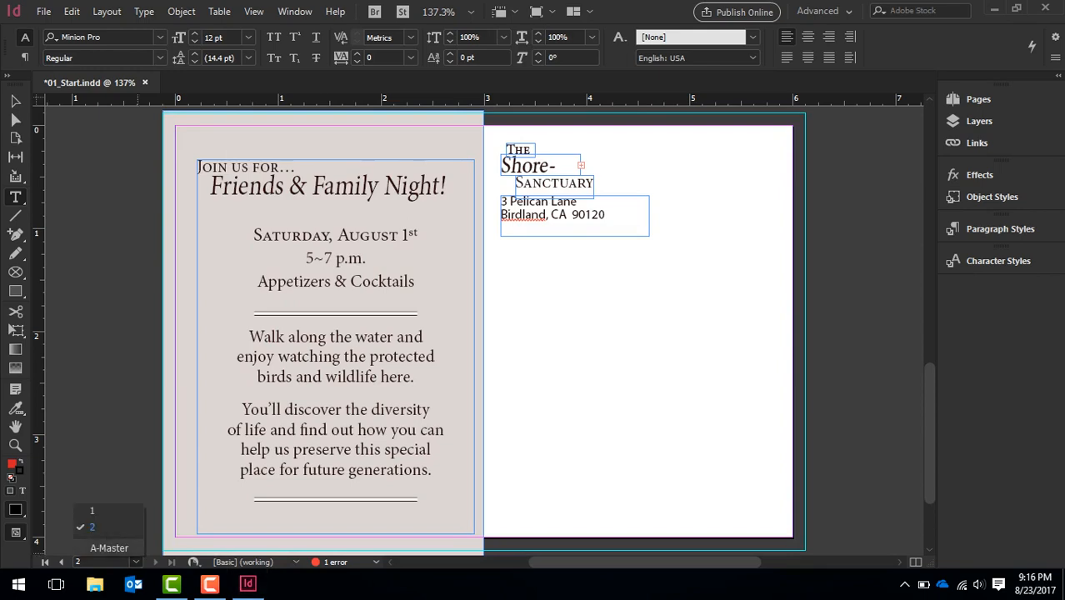
pyautogui.click(92, 511)
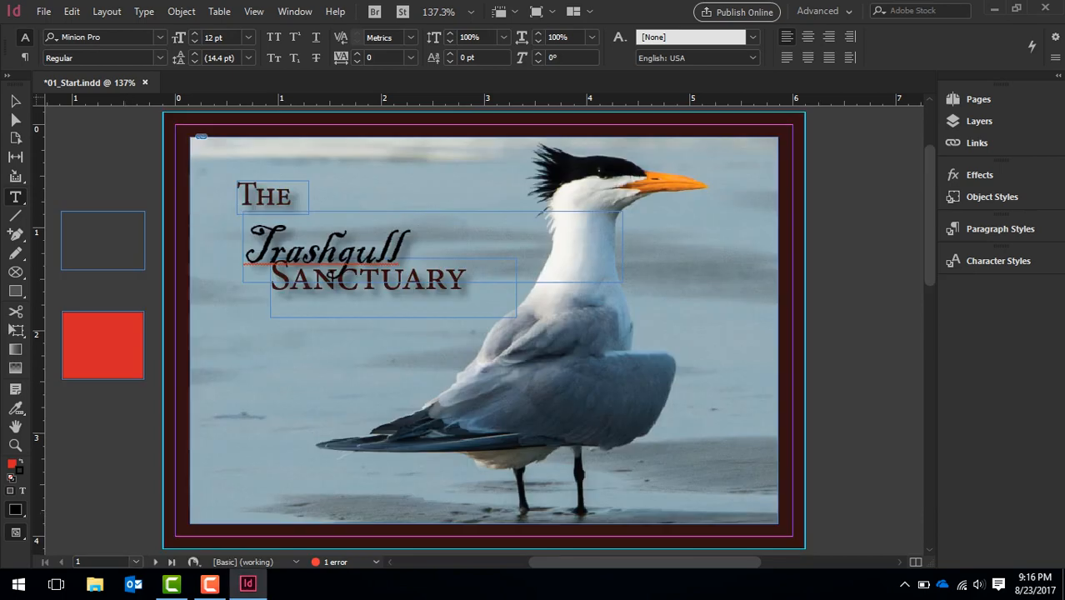
pyautogui.click(136, 562)
pyautogui.click(92, 527)
pyautogui.click(136, 561)
pyautogui.click(92, 510)
pyautogui.click(155, 562)
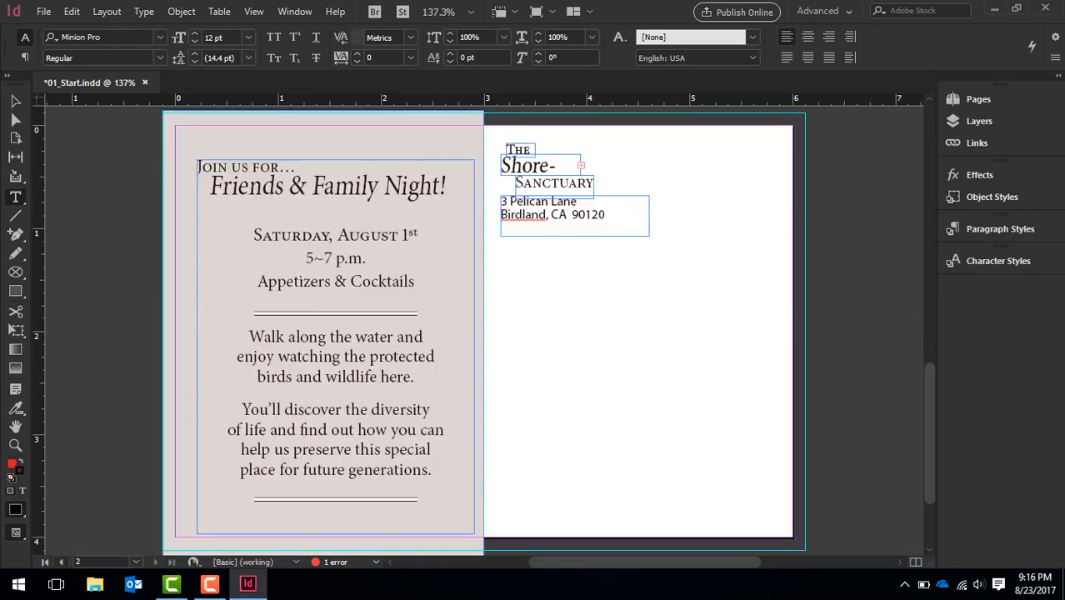
pyautogui.click(62, 561)
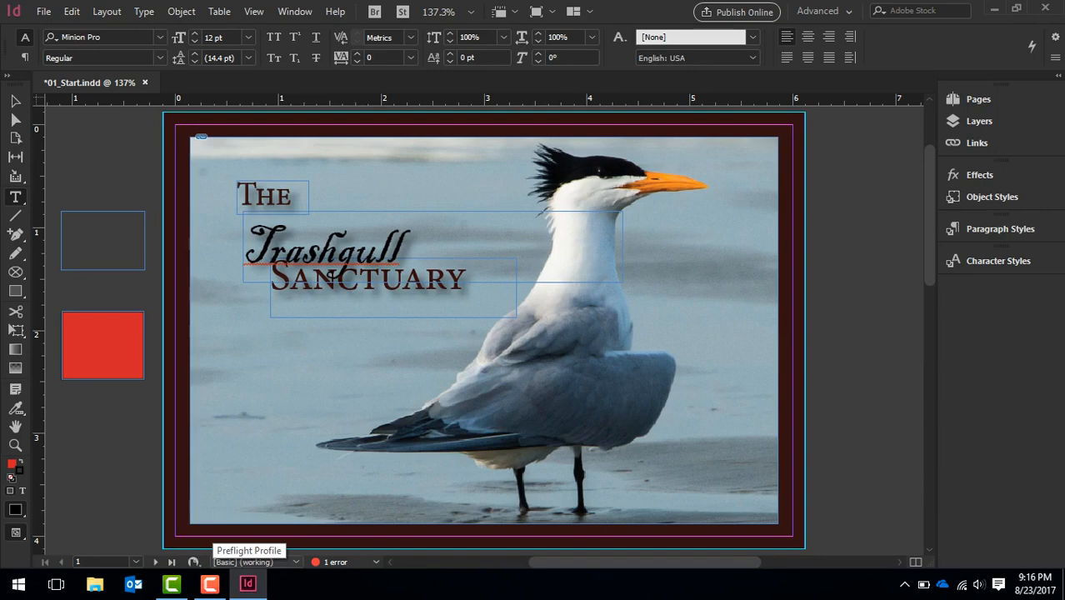
# Check the available preflight profiles, then open the Preflight panel and expand the TEXT errors down to the overset text frame entry
pyautogui.click(242, 562)
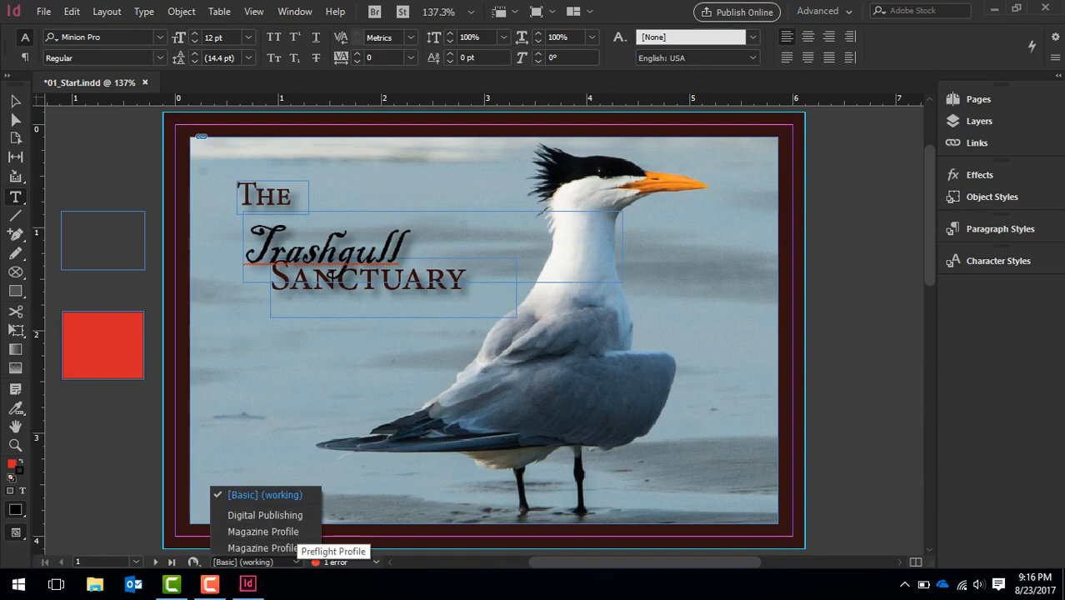
pyautogui.click(295, 562)
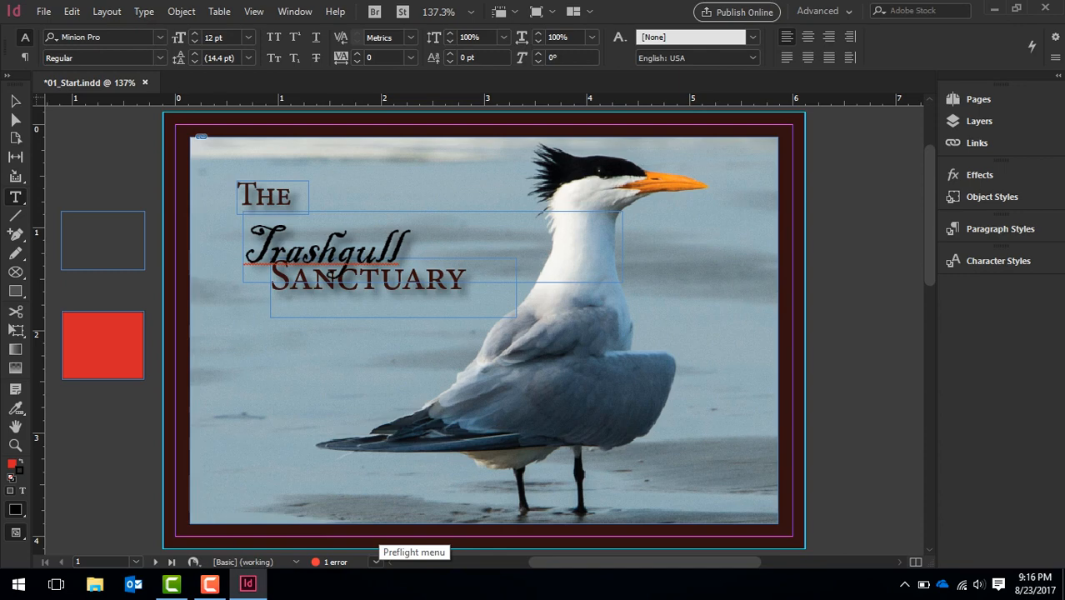
pyautogui.click(377, 562)
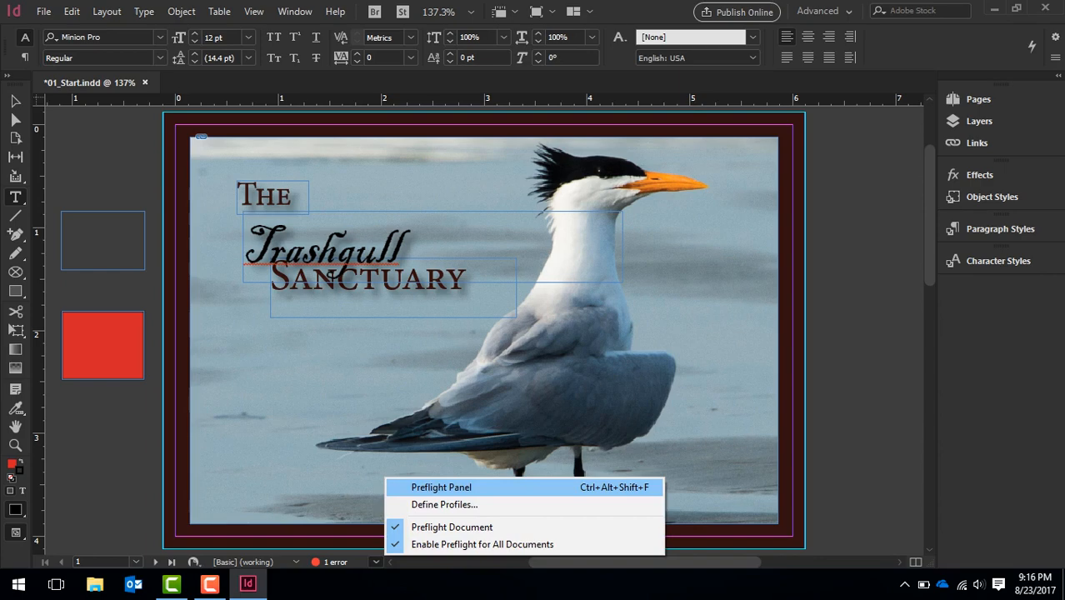
pyautogui.click(441, 486)
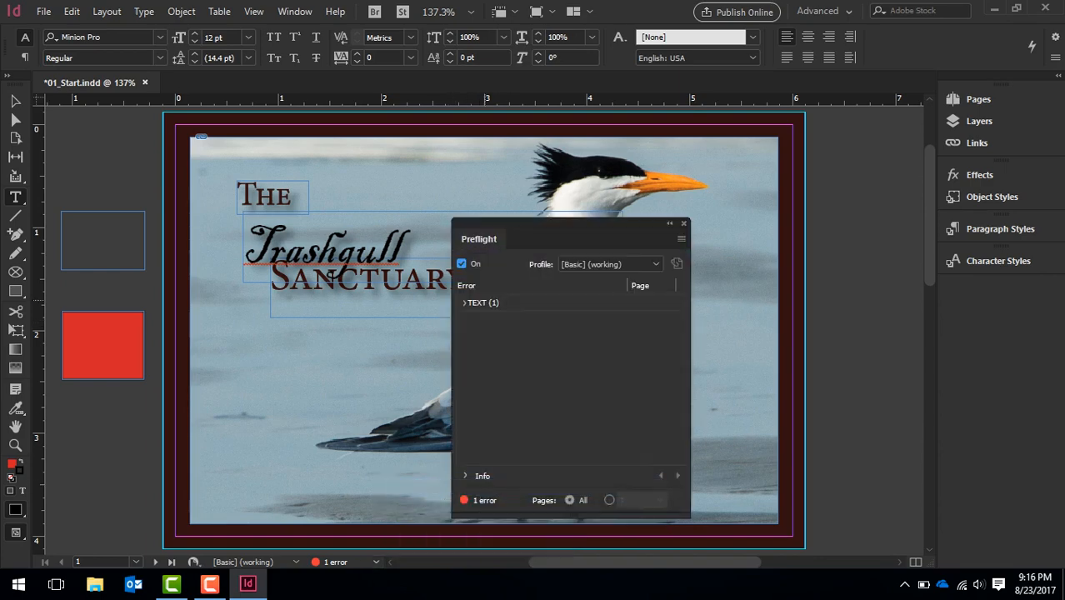
pyautogui.click(464, 302)
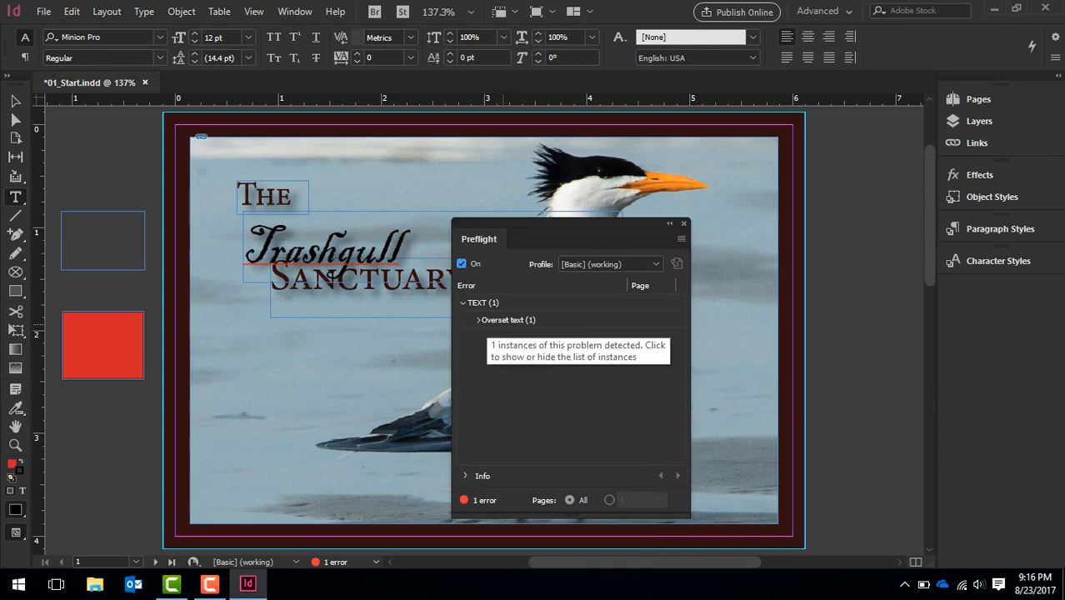
pyautogui.click(478, 320)
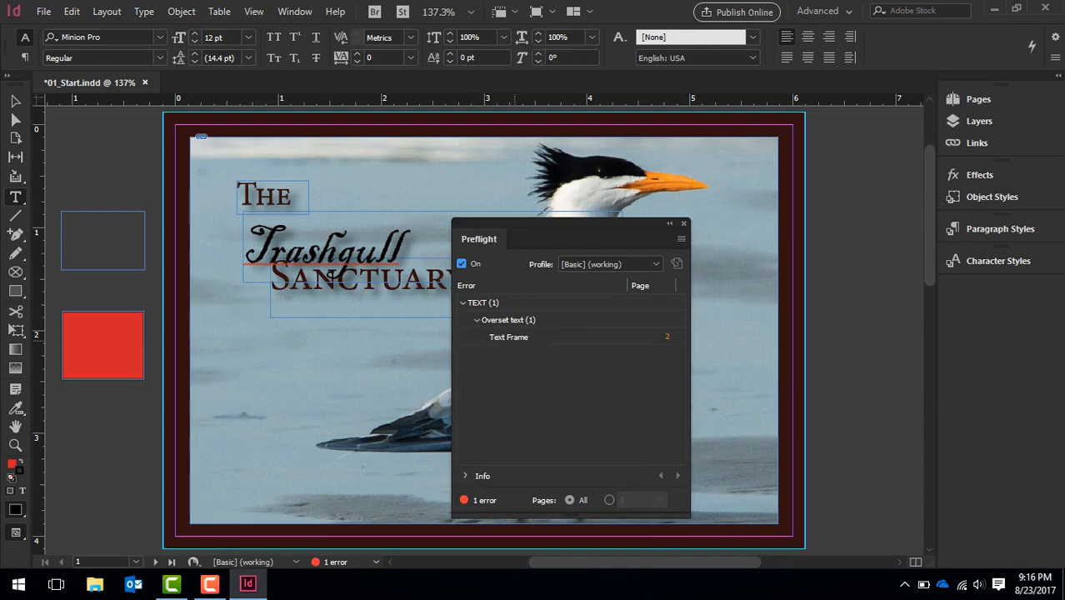
# Jump from the preflight error to the overset text frame on page 2, moving the Preflight panel aside and finally collapsing it
pyautogui.click(517, 339)
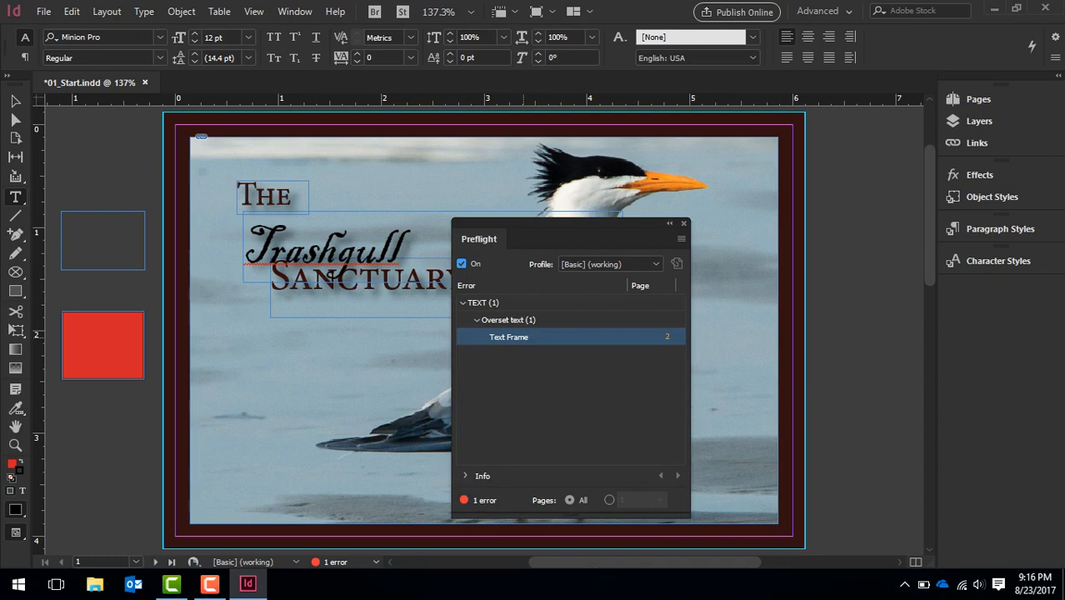
pyautogui.doubleClick(516, 337)
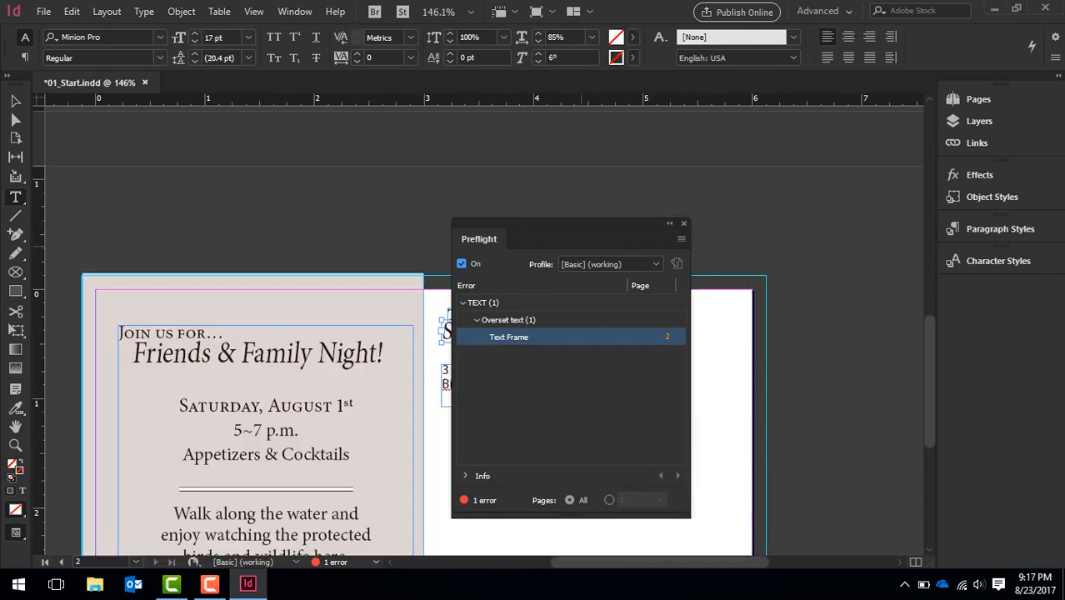
pyautogui.moveTo(558, 223); pyautogui.dragTo(725, 165)
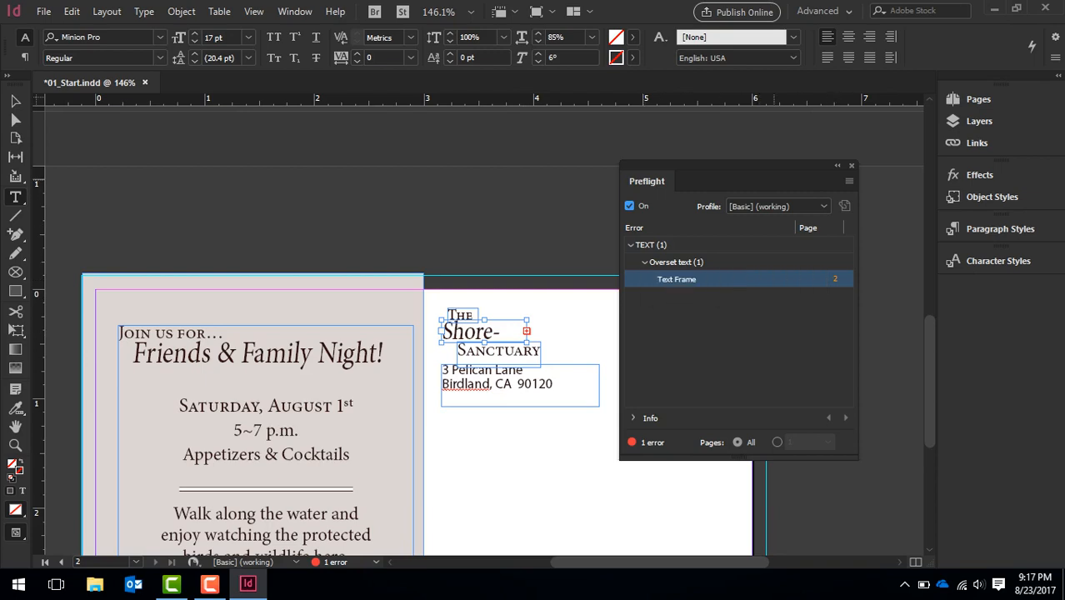
pyautogui.moveTo(758, 167); pyautogui.dragTo(703, 167)
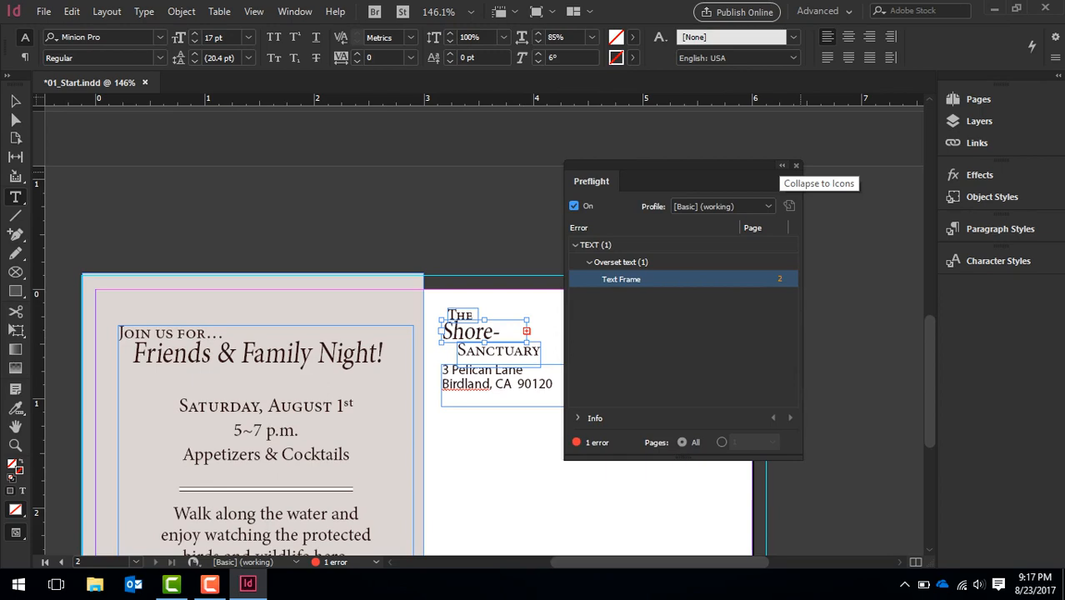
pyautogui.click(781, 165)
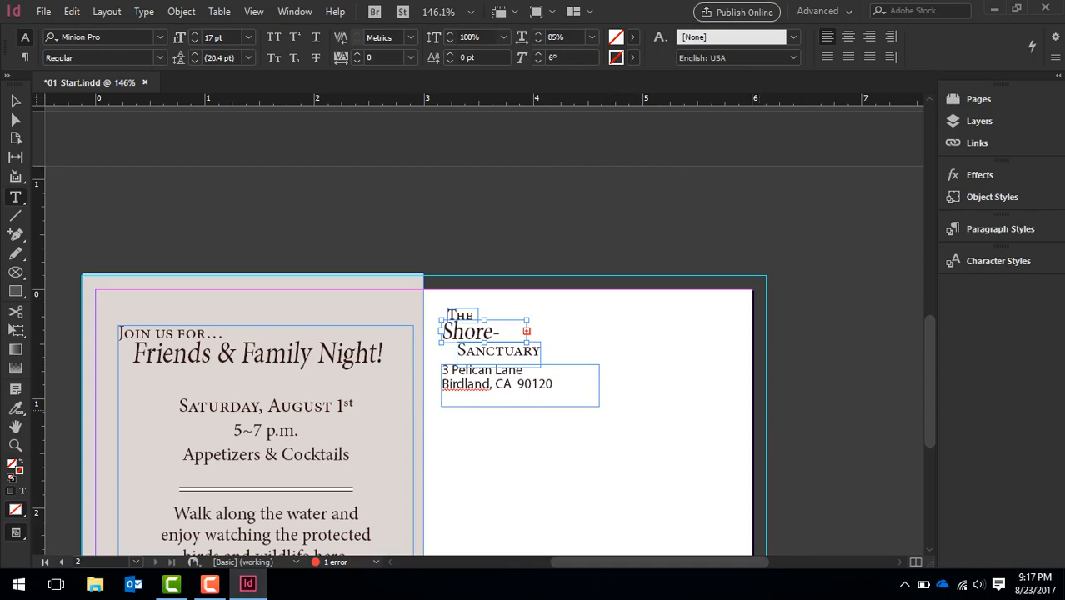
# Return to page 1 and use the Pages panel to jump to page 2 and back to page 1
pyautogui.scroll(5, 483, 333)
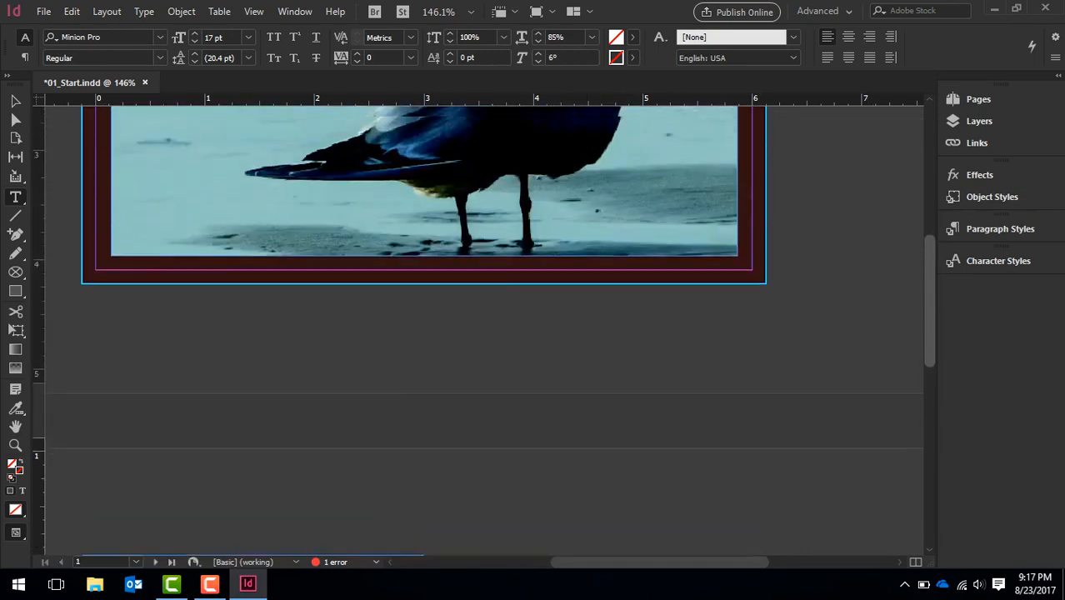
pyautogui.scroll(5, 260, 291)
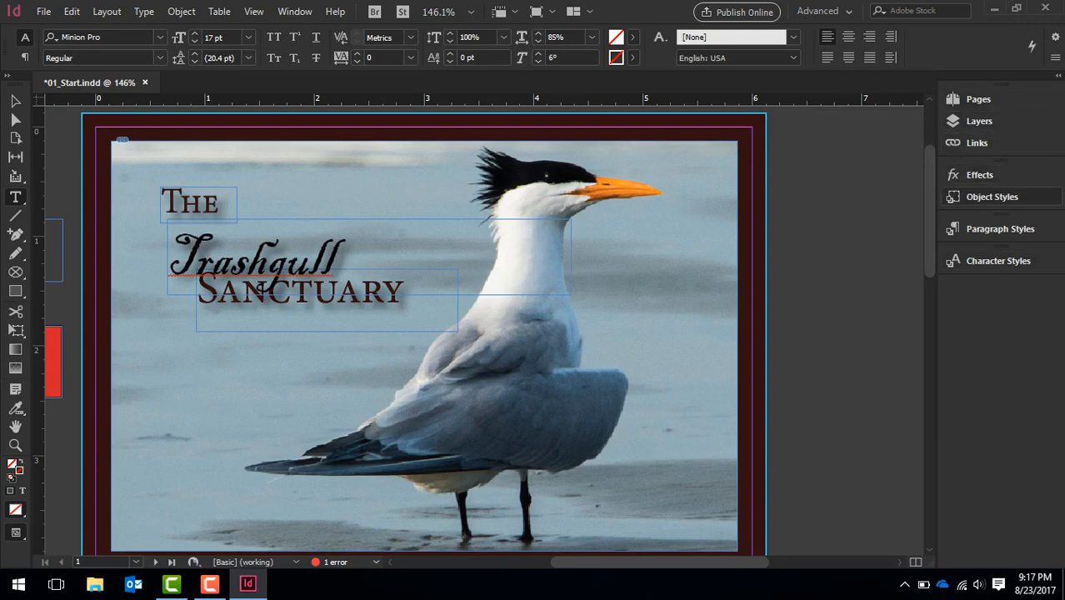
pyautogui.click(974, 99)
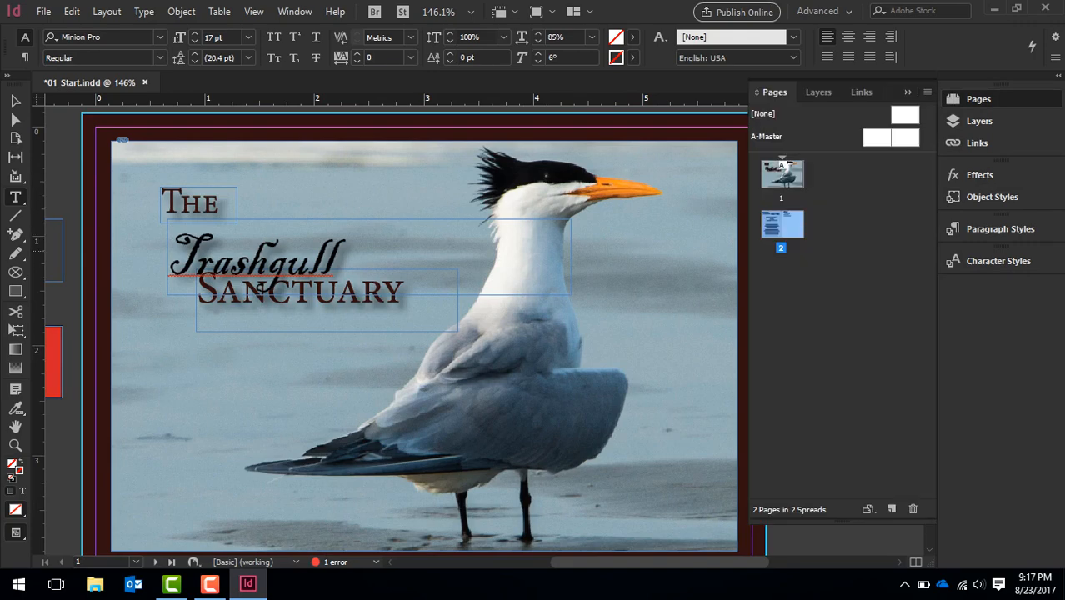
pyautogui.click(783, 171)
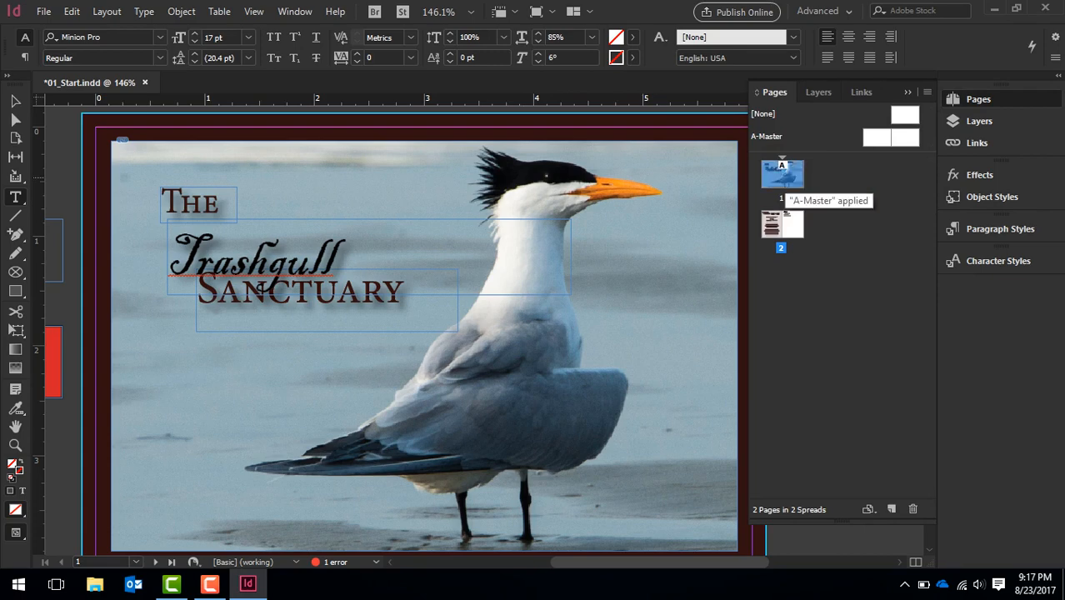
pyautogui.doubleClick(783, 173)
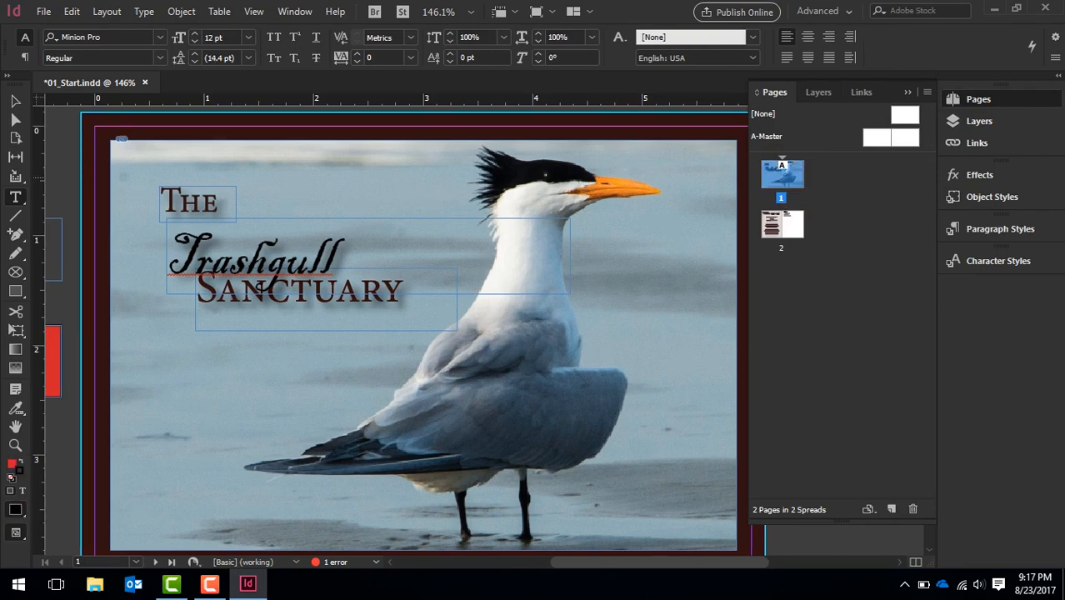
pyautogui.doubleClick(782, 223)
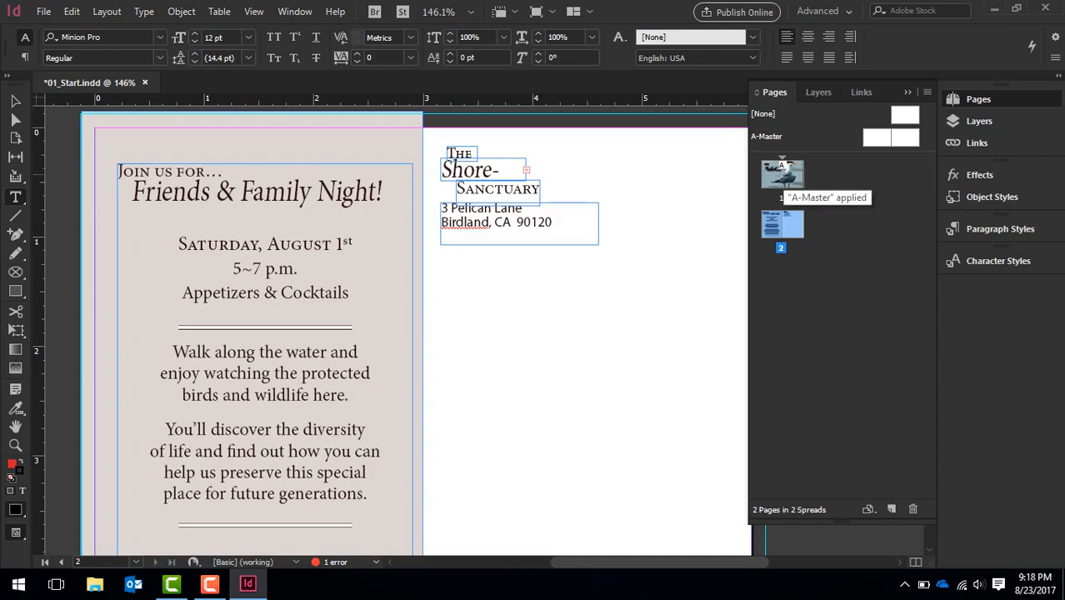
pyautogui.doubleClick(784, 174)
# Select the A-Master spread and review the Pages panel commands and the page size presets without choosing any
pyautogui.doubleClick(769, 137)
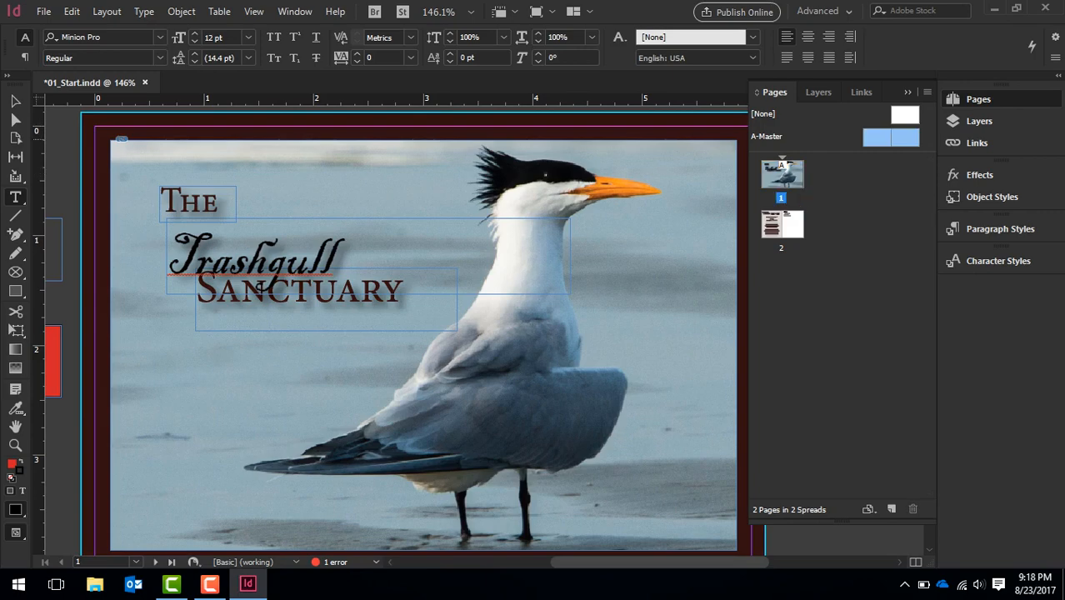
pyautogui.click(926, 92)
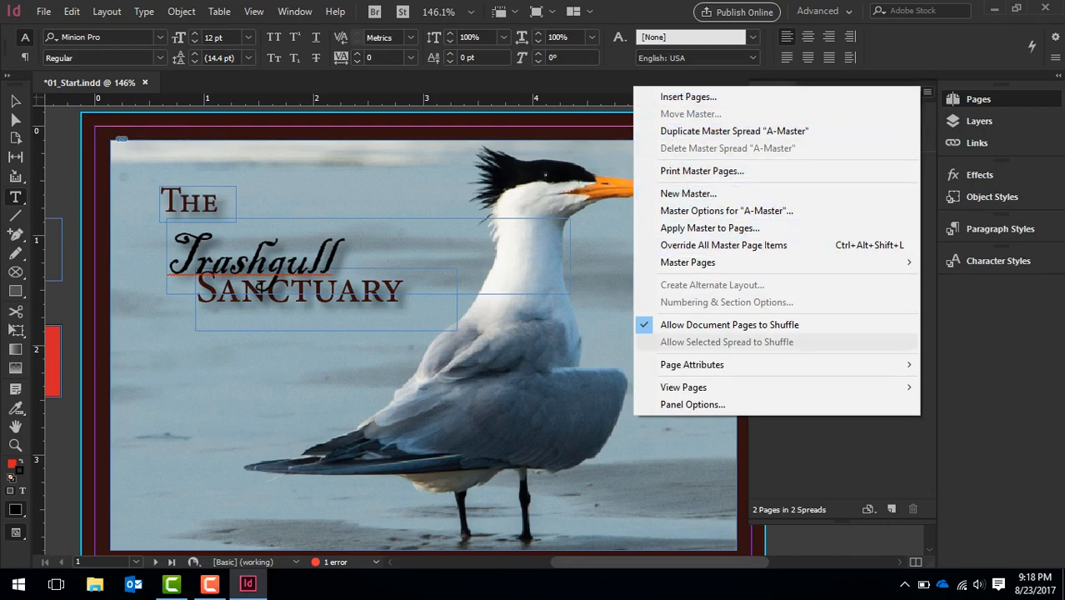
pyautogui.click(841, 447)
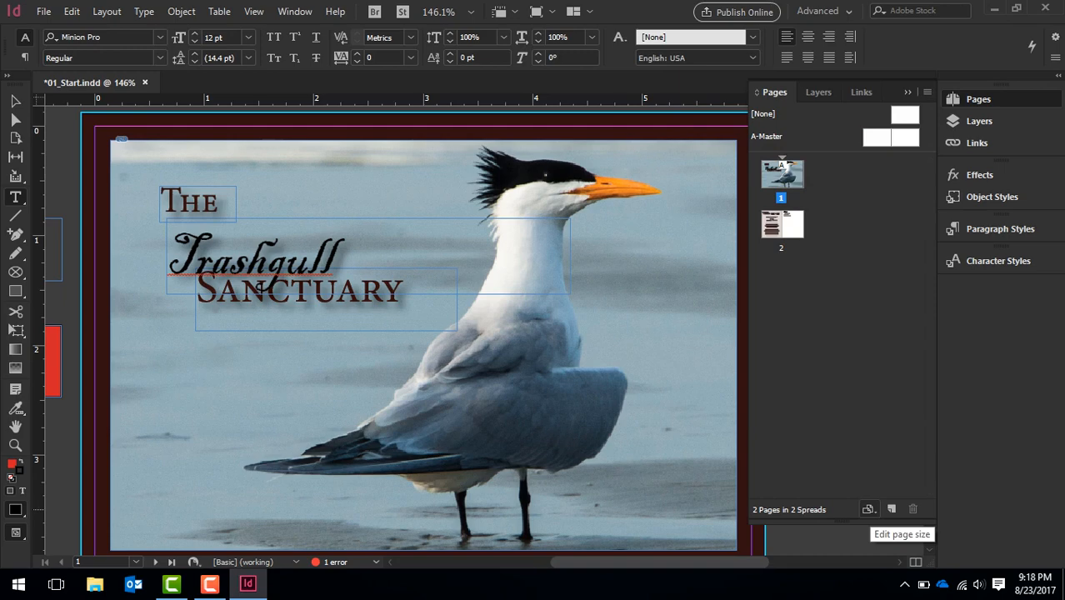
pyautogui.click(867, 509)
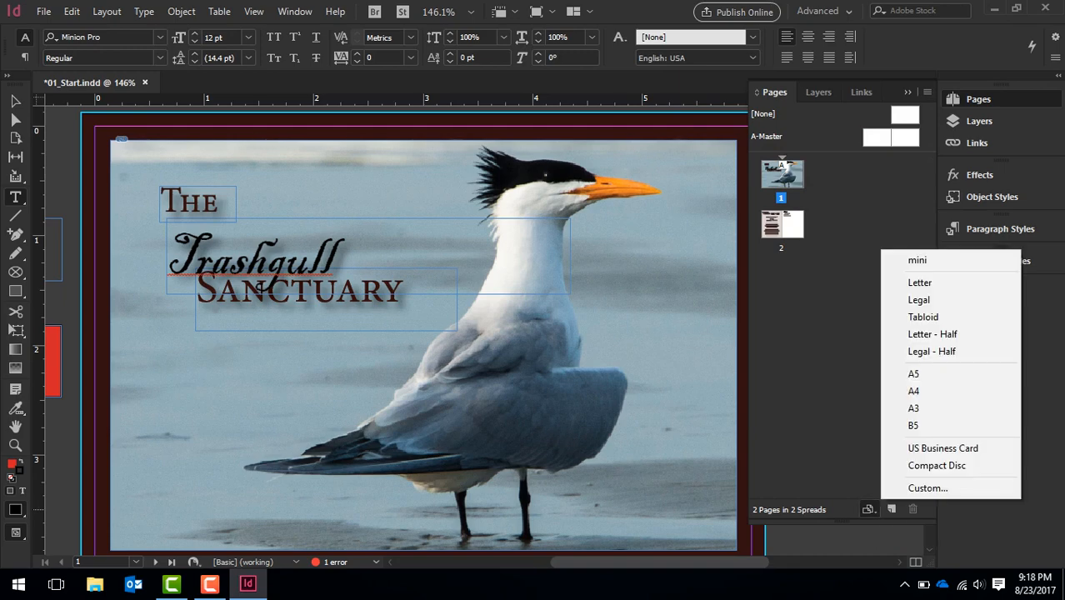
pyautogui.click(837, 420)
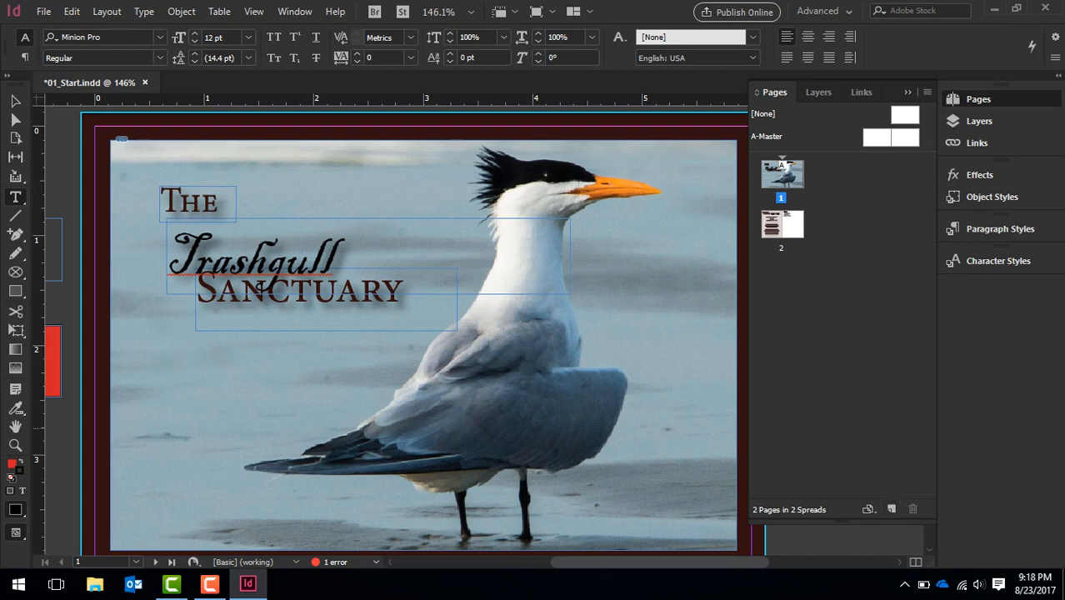
# Expand Layer 1 in the Layers panel to list its objects, and briefly hide and reshow the whole layer
pyautogui.click(980, 120)
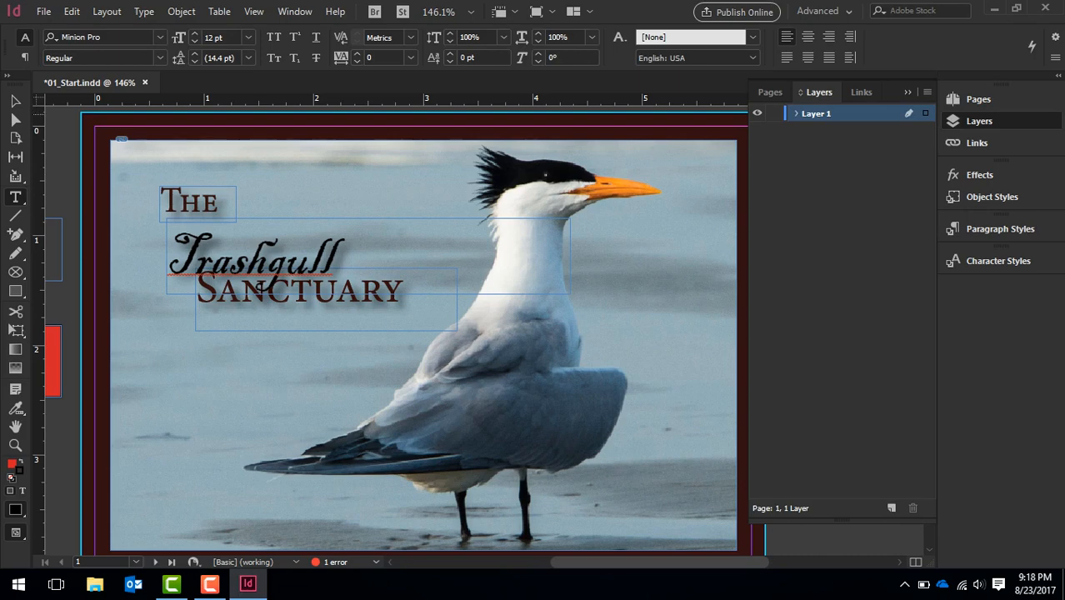
pyautogui.click(795, 113)
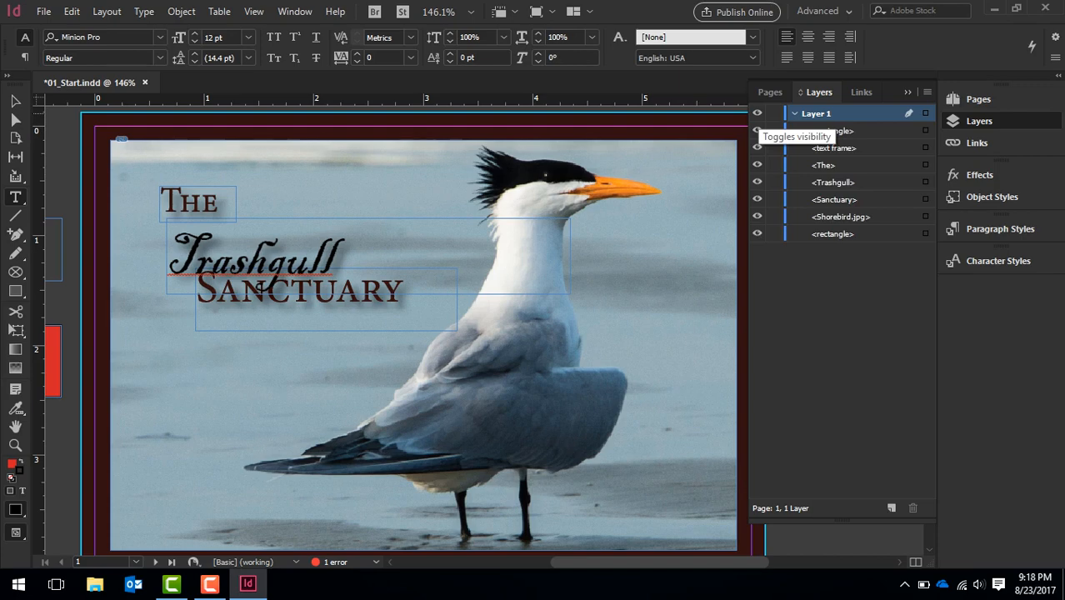
pyautogui.click(756, 114)
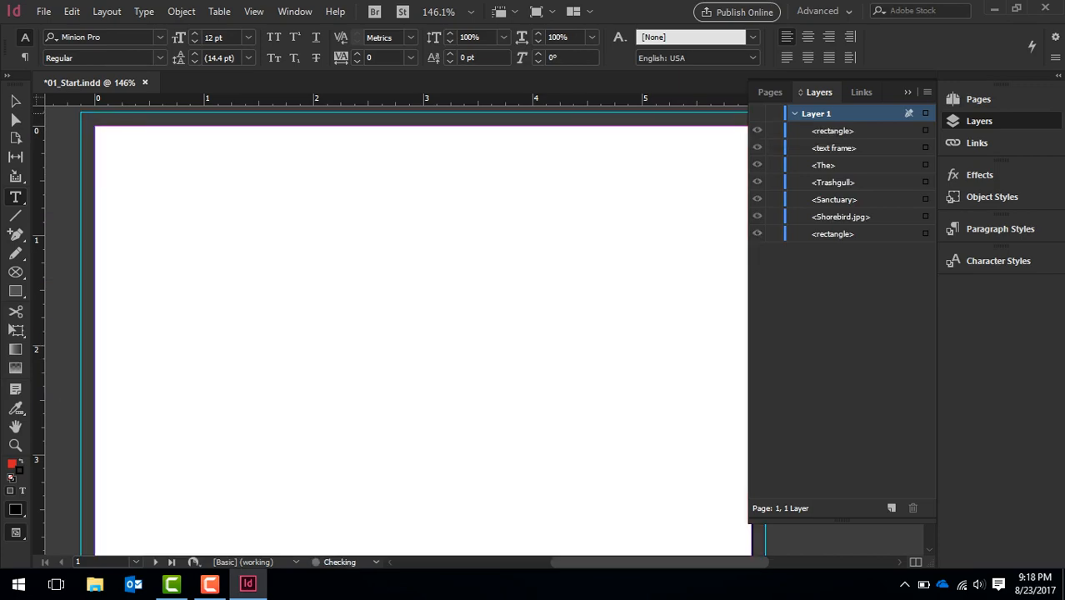
pyautogui.click(756, 113)
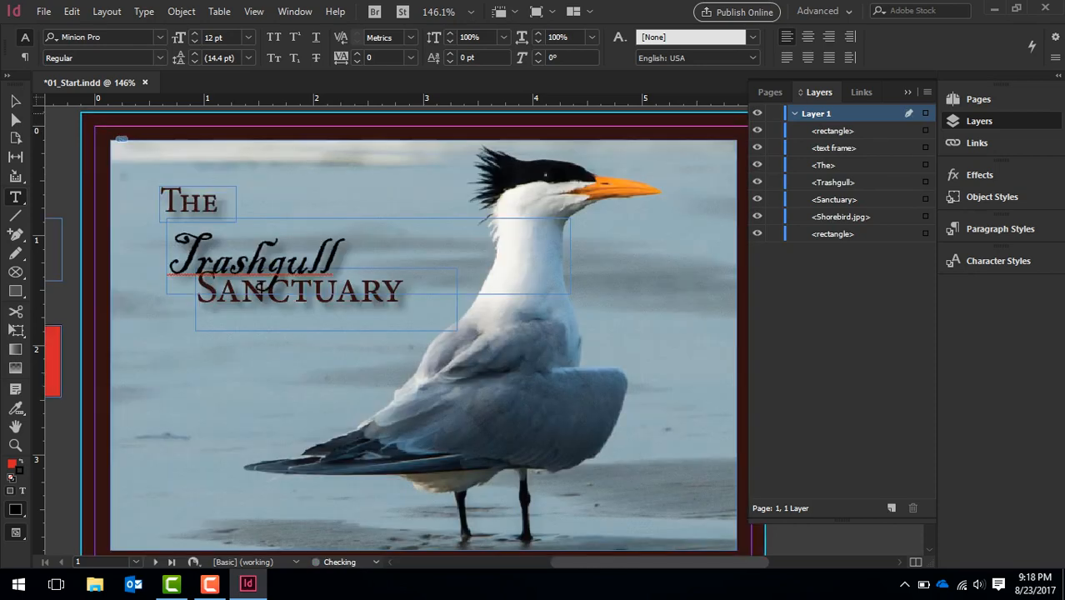
# Toggle the visibility of the red pasteboard rectangle off and on repeatedly, leaving it shown
pyautogui.click(757, 131)
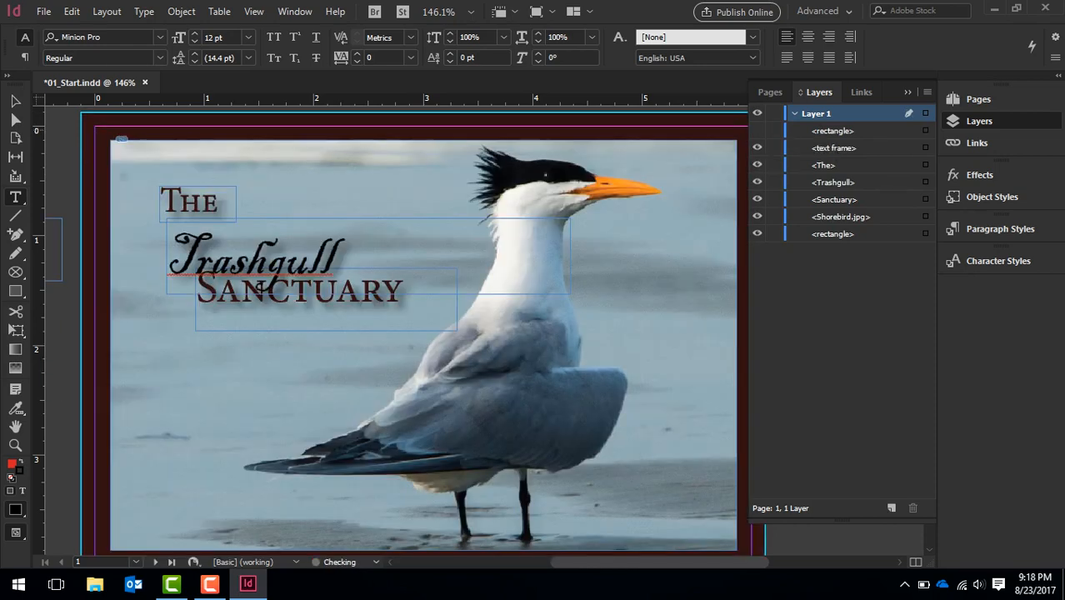
pyautogui.click(756, 131)
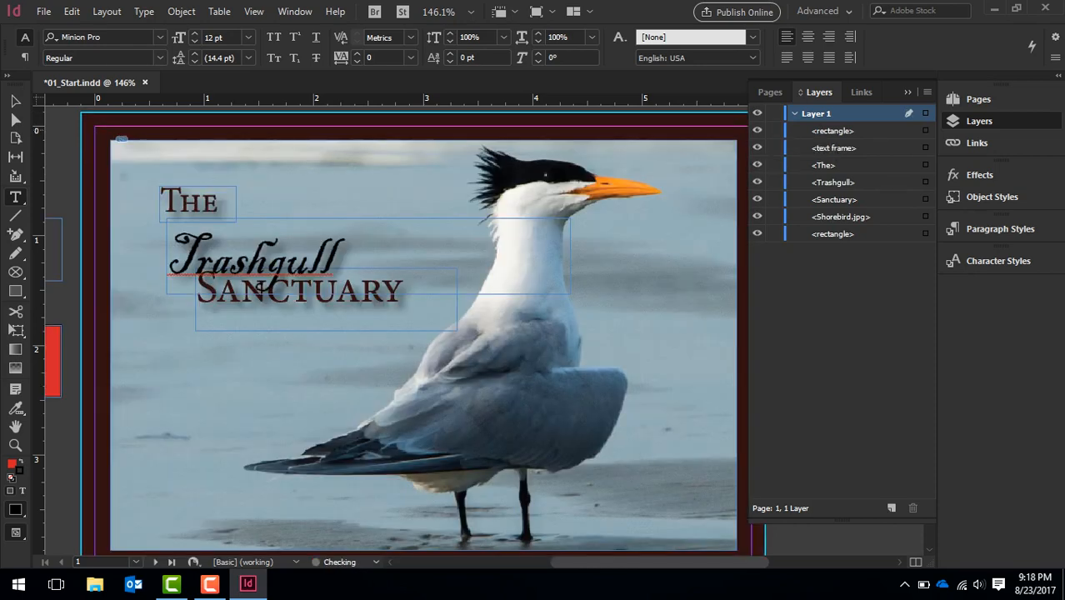
pyautogui.click(756, 131)
pyautogui.click(757, 131)
pyautogui.click(756, 131)
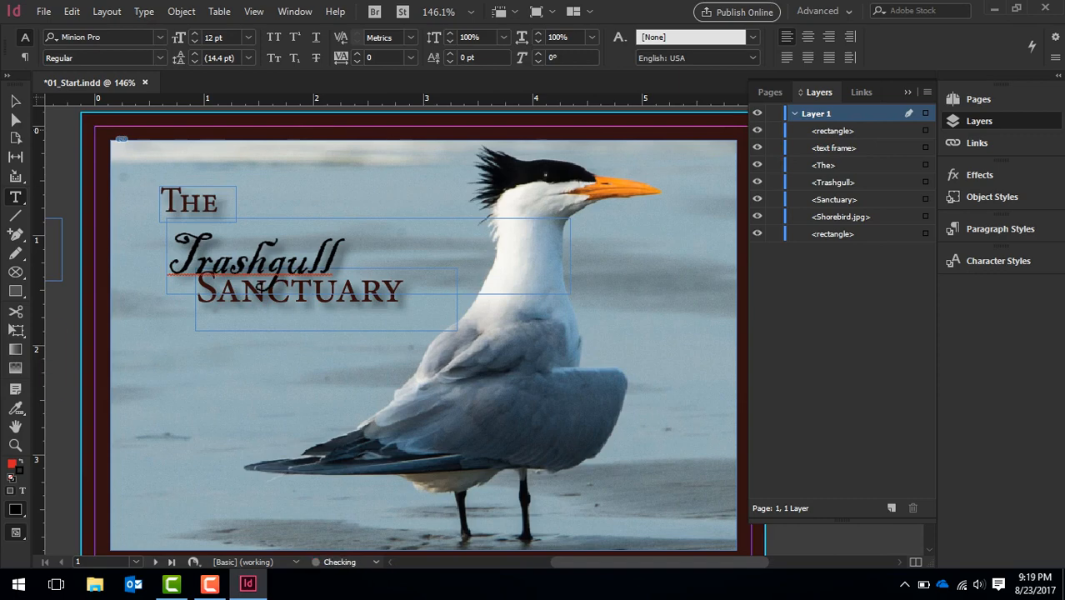
pyautogui.click(756, 131)
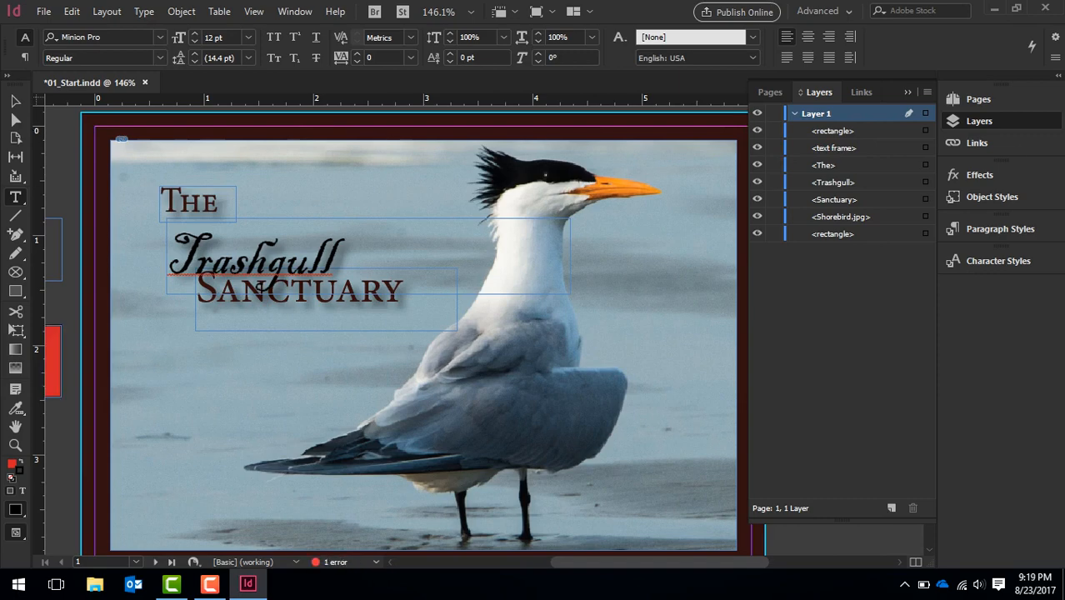
# Select the red rectangle, the empty text frame and finally the "The" title frame in turn through their Layers entries
pyautogui.click(925, 131)
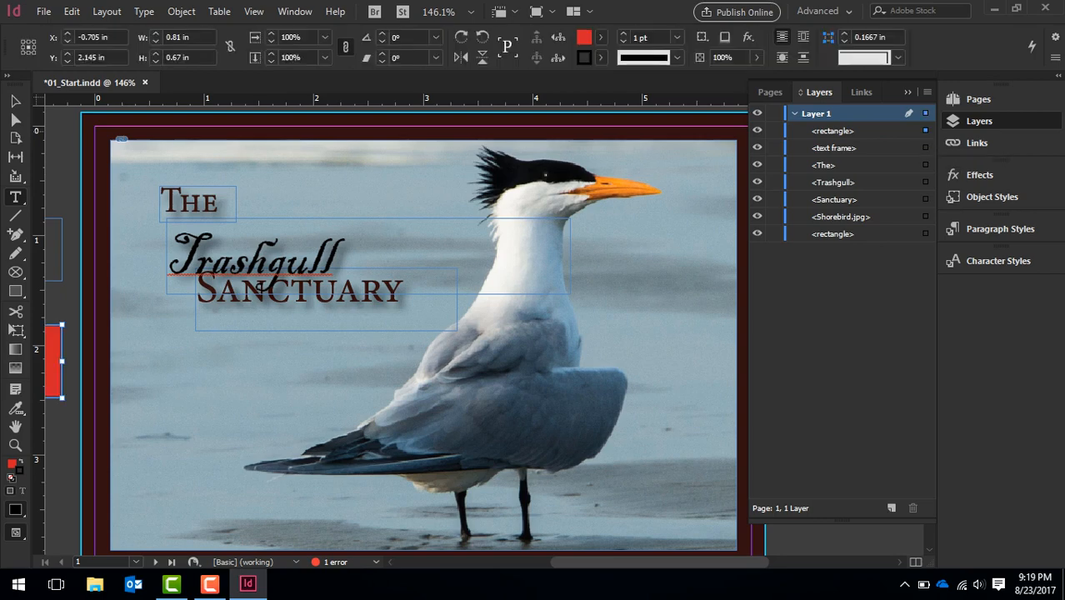
pyautogui.click(833, 131)
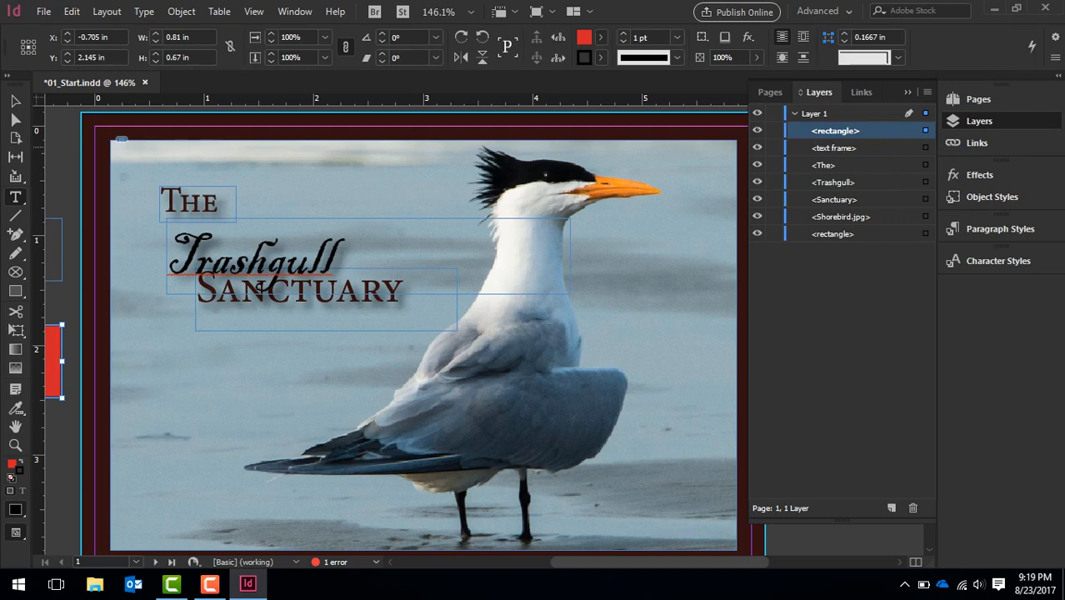
pyautogui.click(838, 148)
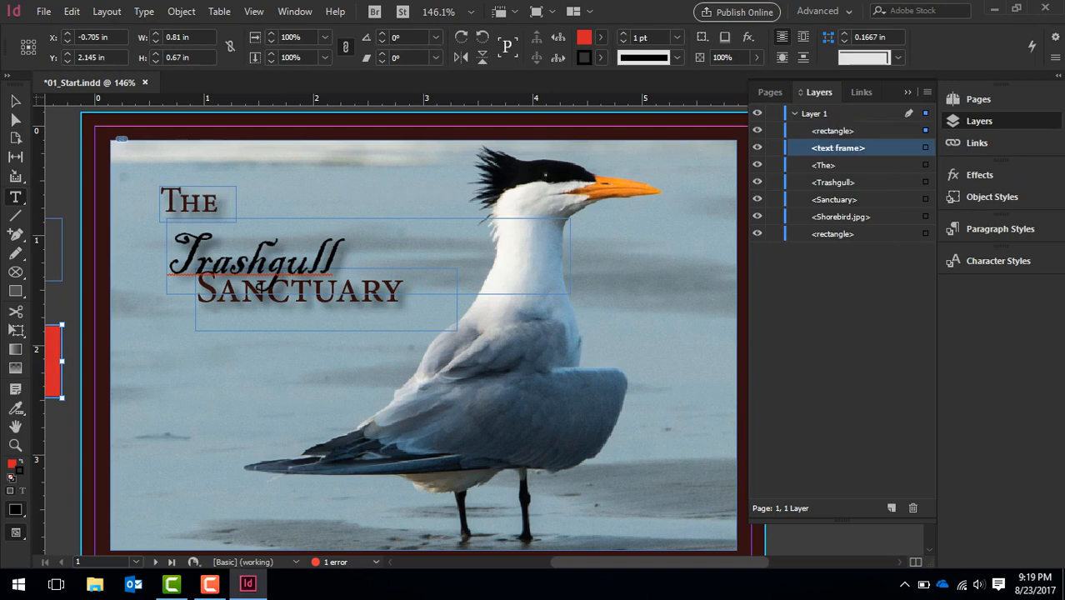
pyautogui.click(925, 148)
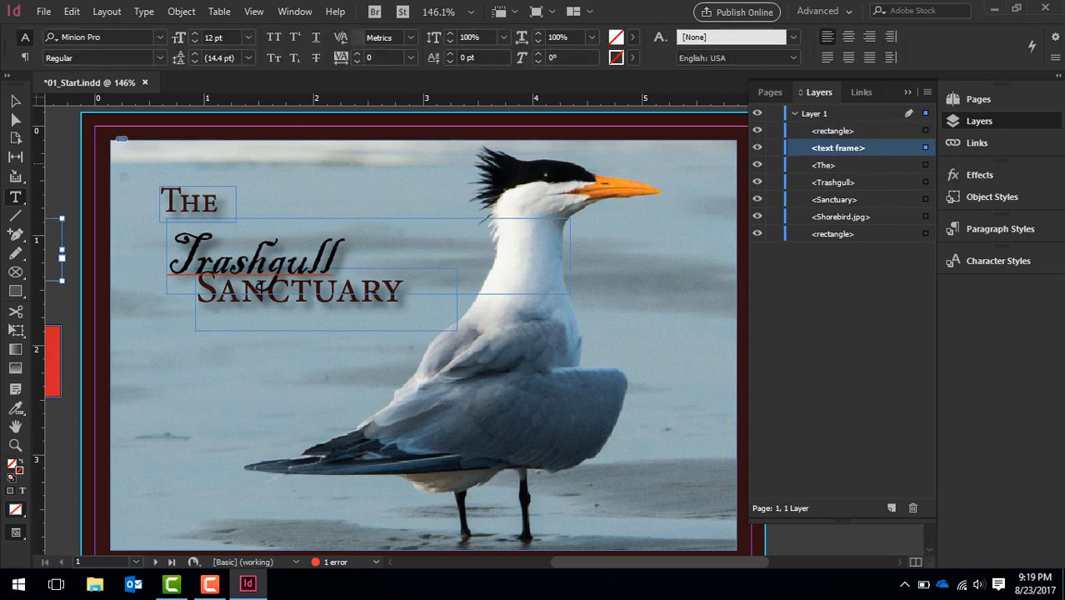
pyautogui.click(824, 165)
pyautogui.click(924, 165)
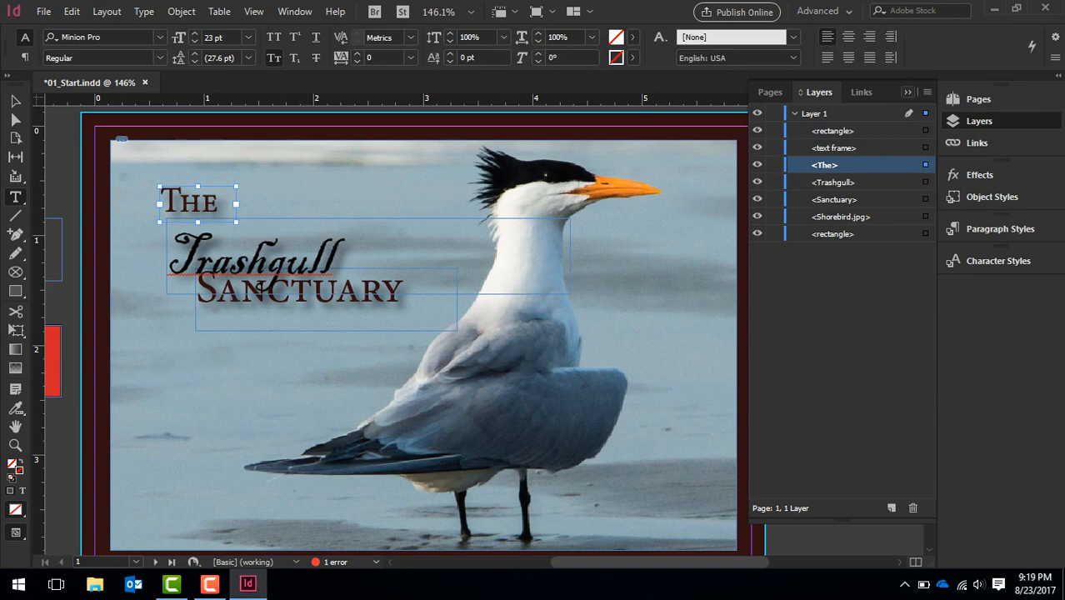
# Check the document's linked files in the Links panel and collapse it again
pyautogui.click(907, 92)
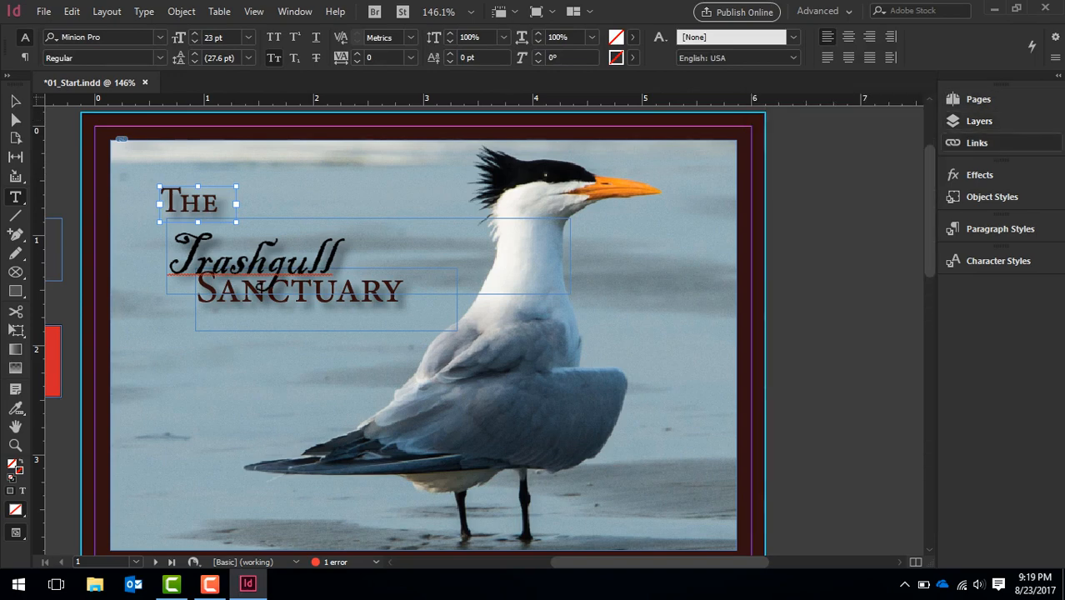
pyautogui.click(967, 142)
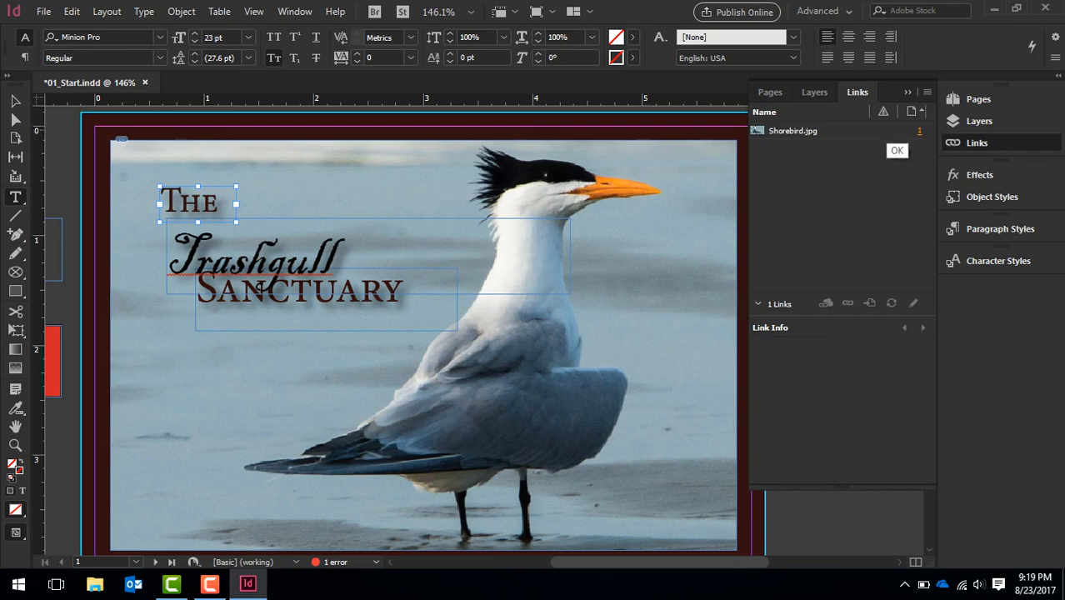
pyautogui.click(907, 92)
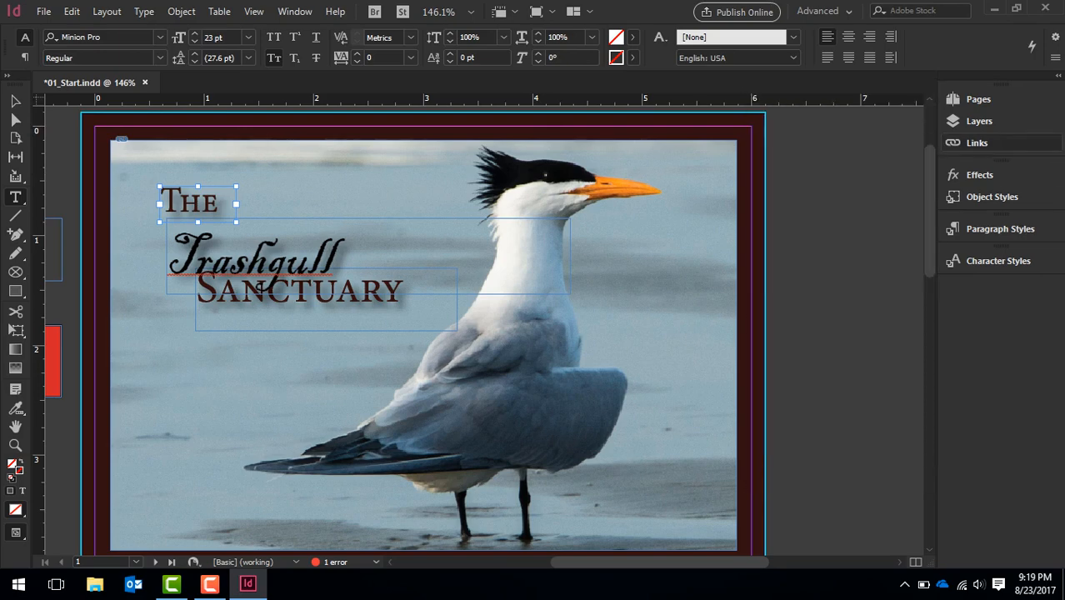
# Look over the effects settings and the object styles for the selected "The" frame, leaving both panels collapsed
pyautogui.click(979, 175)
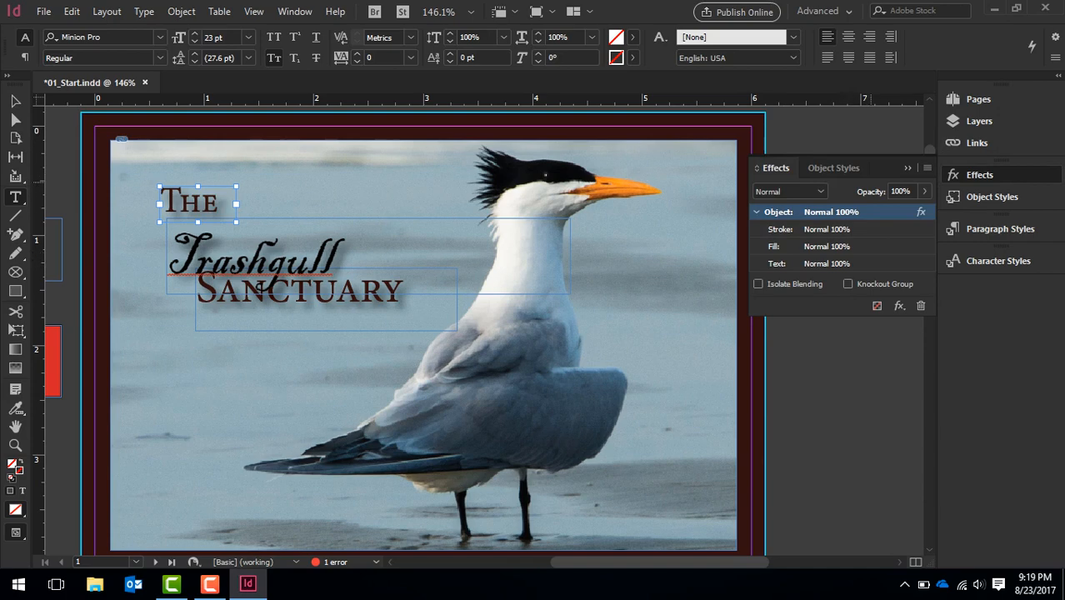
pyautogui.click(907, 168)
pyautogui.click(991, 197)
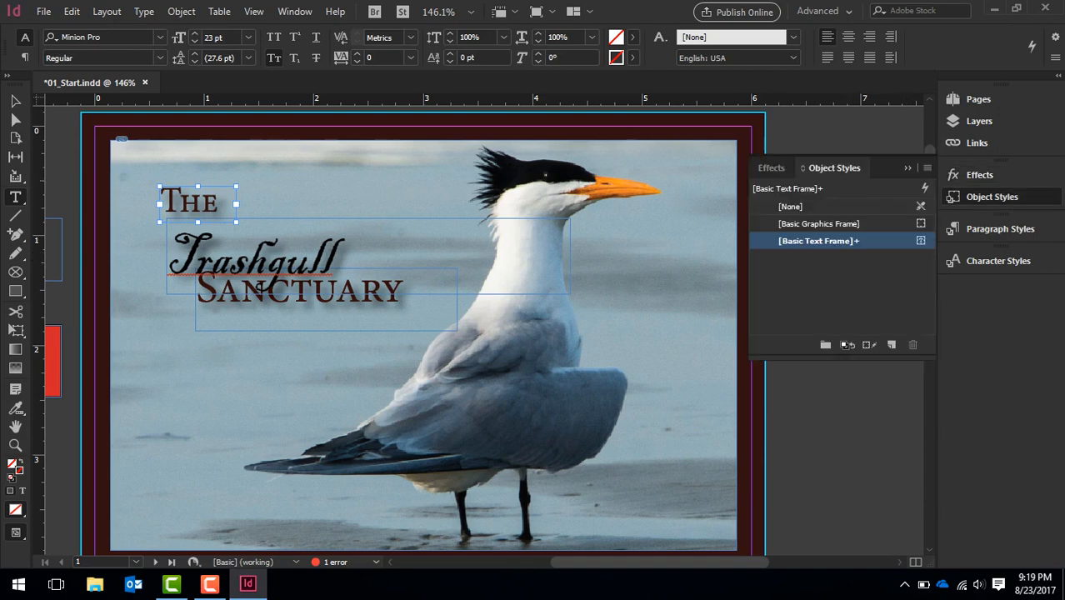
pyautogui.click(907, 168)
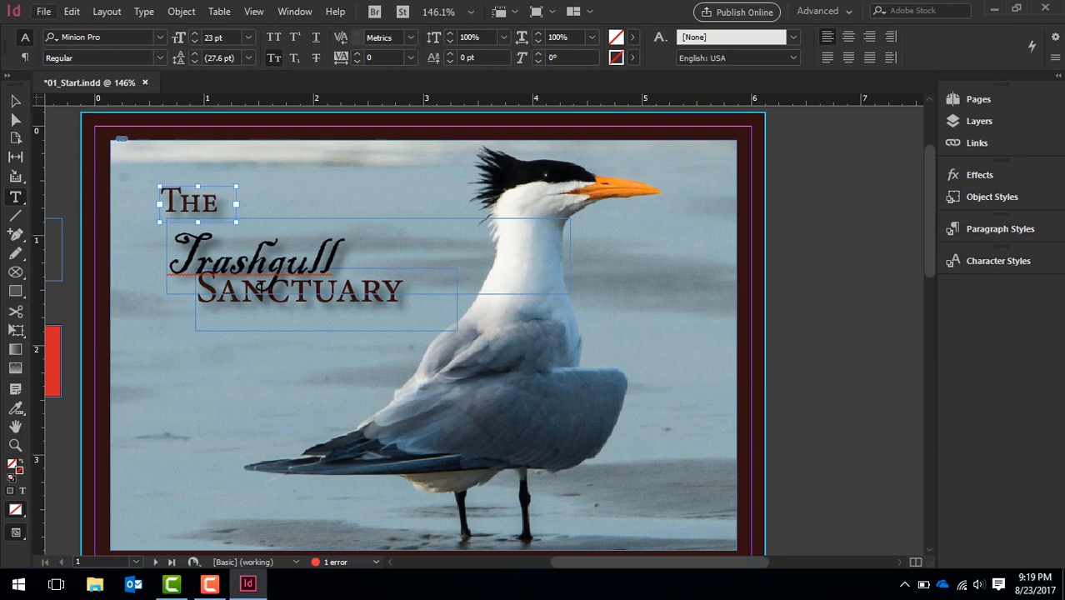
# Review the file, edit, layout, type, object, table, view, window and help commands without choosing any
pyautogui.click(44, 12)
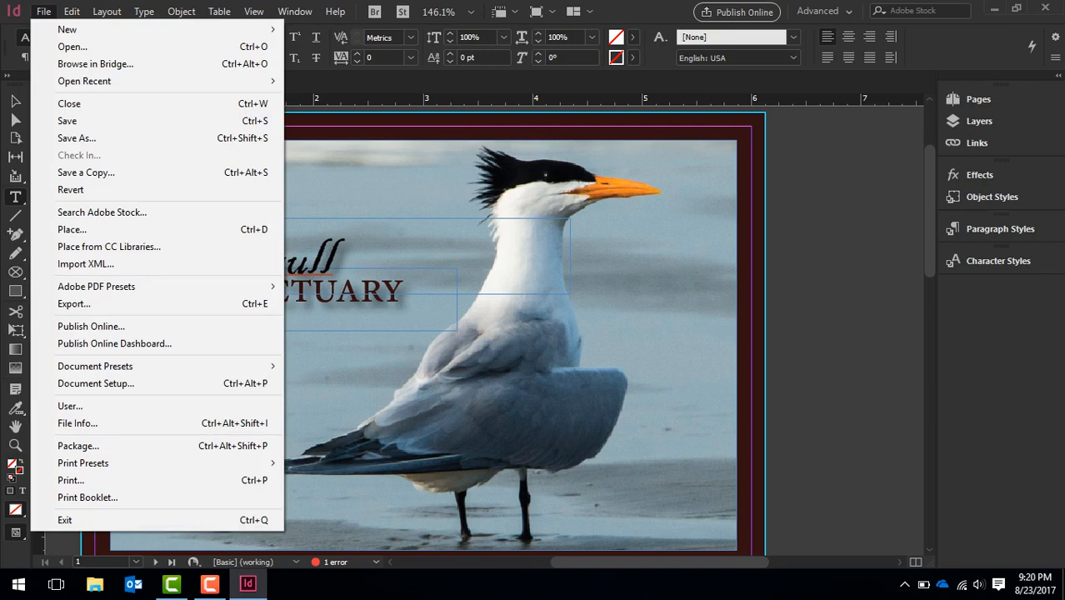
pyautogui.moveTo(72, 12)
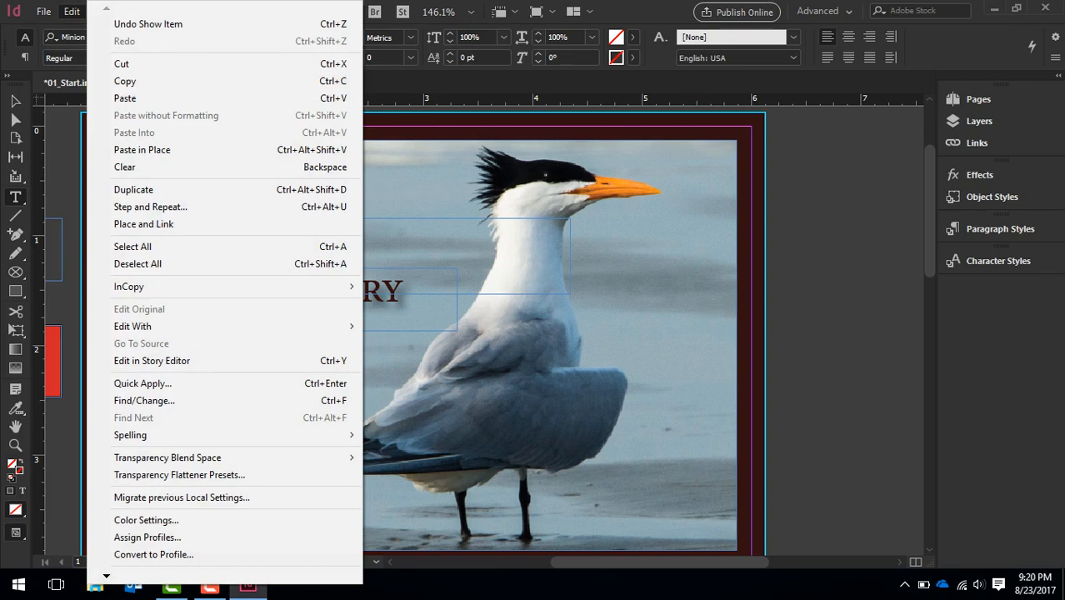
pyautogui.click(72, 12)
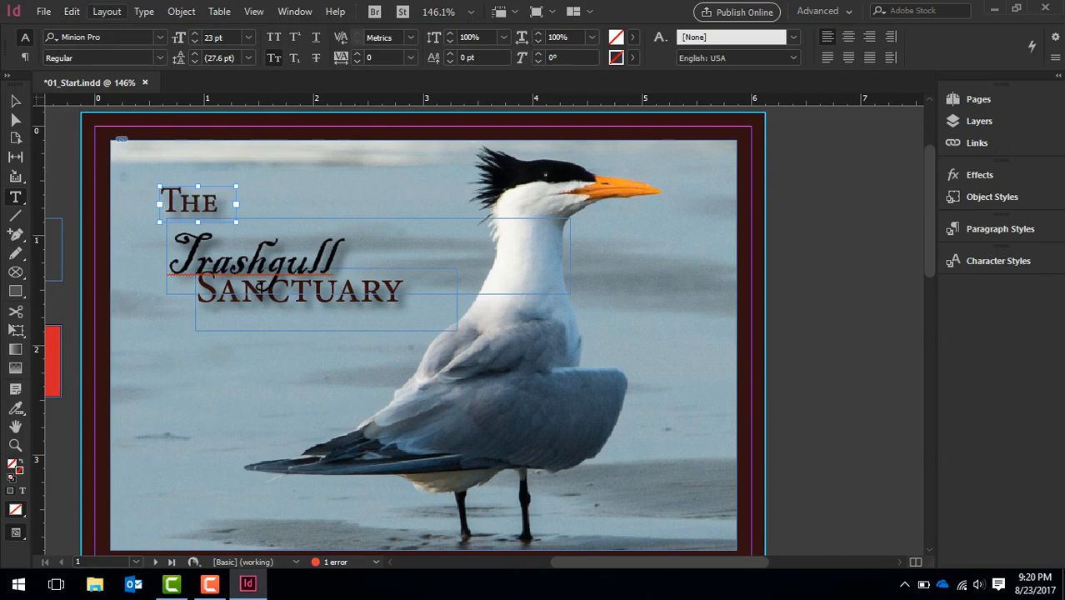
pyautogui.click(105, 12)
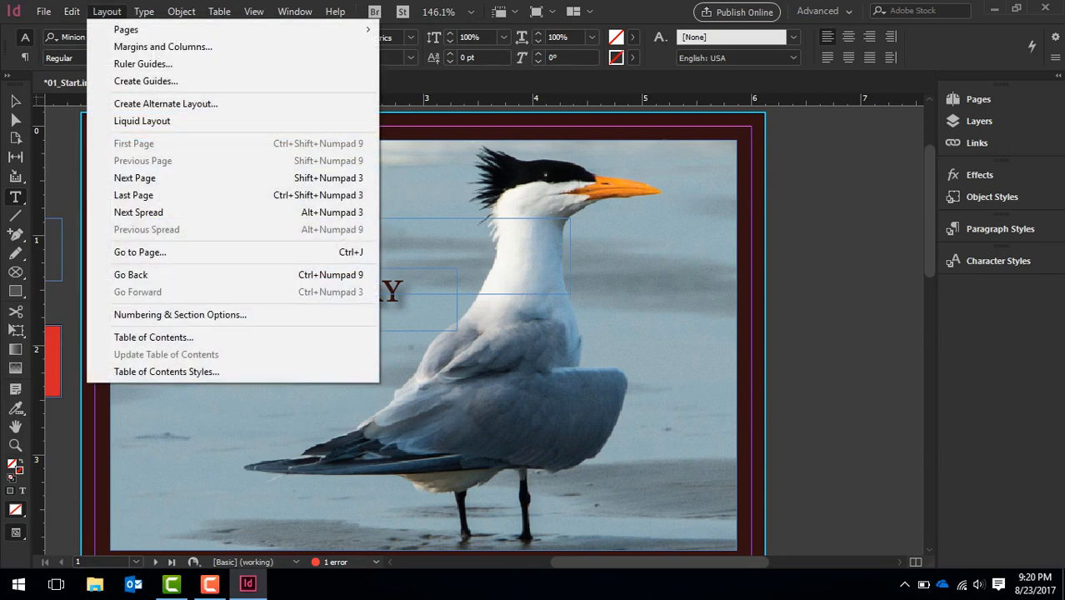
pyautogui.press('Escape')
pyautogui.click(106, 11)
pyautogui.moveTo(144, 12)
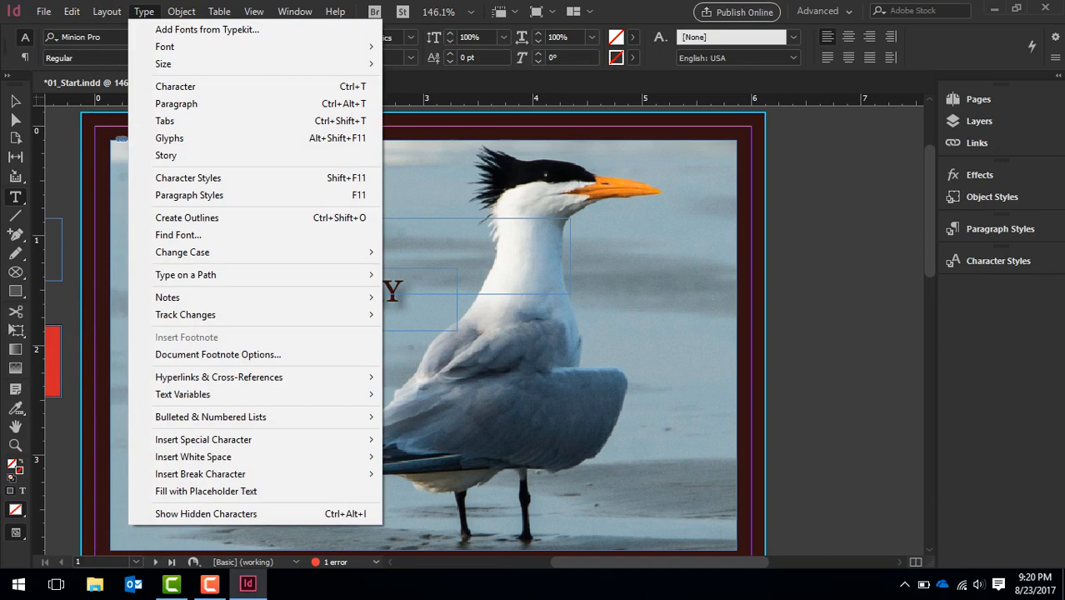
pyautogui.moveTo(181, 11)
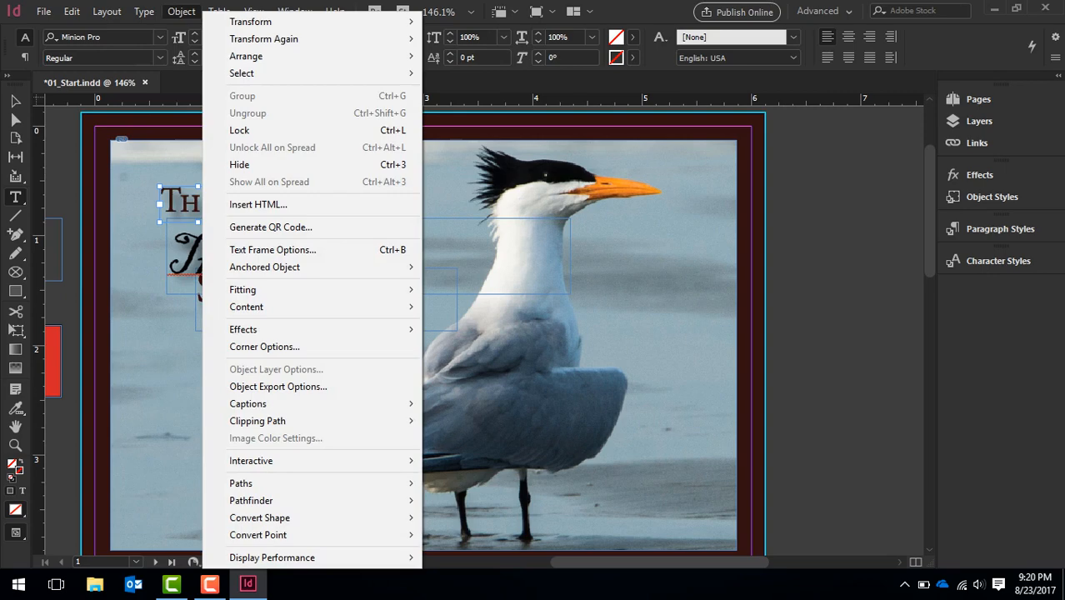
pyautogui.moveTo(219, 12)
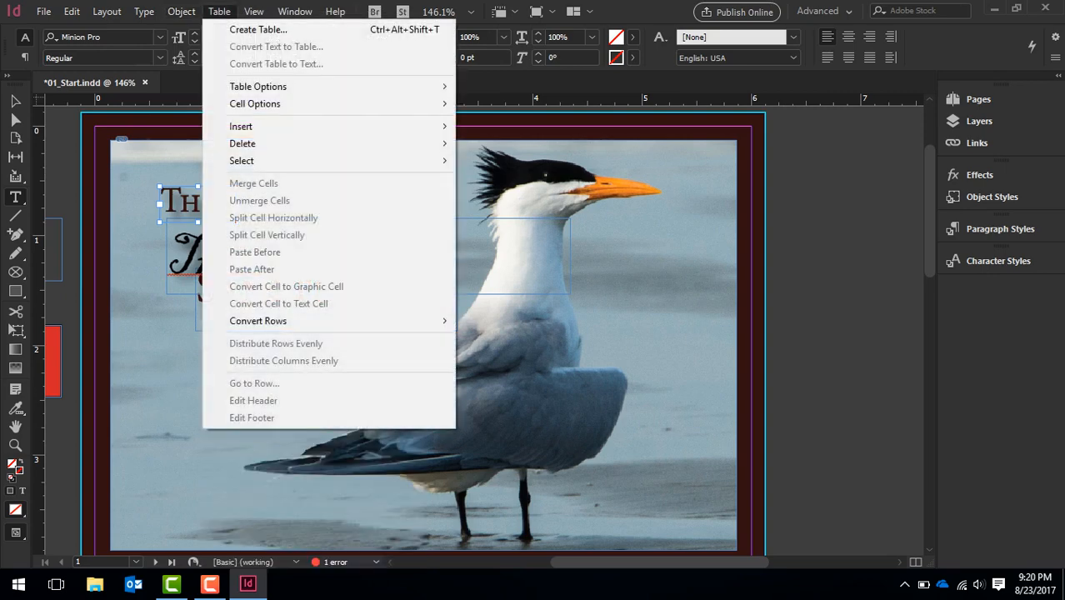
pyautogui.moveTo(254, 12)
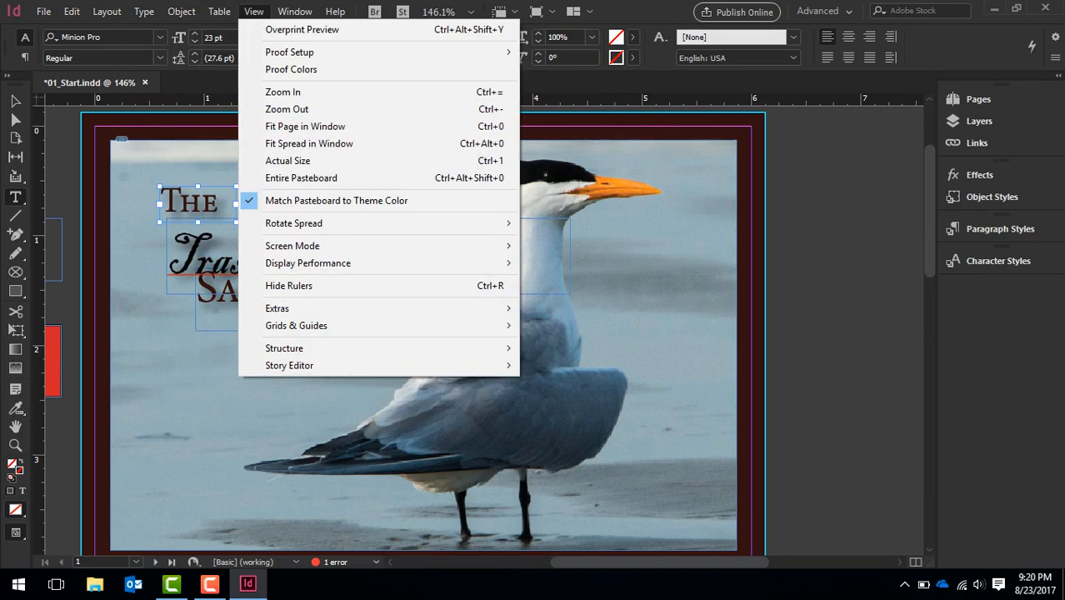
pyautogui.moveTo(295, 11)
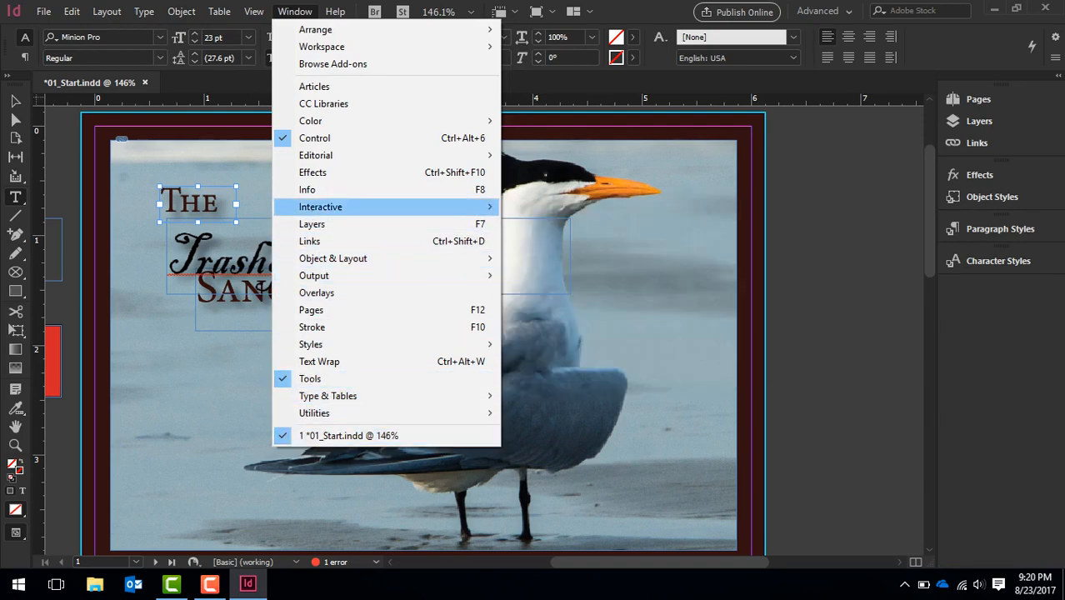
pyautogui.moveTo(335, 11)
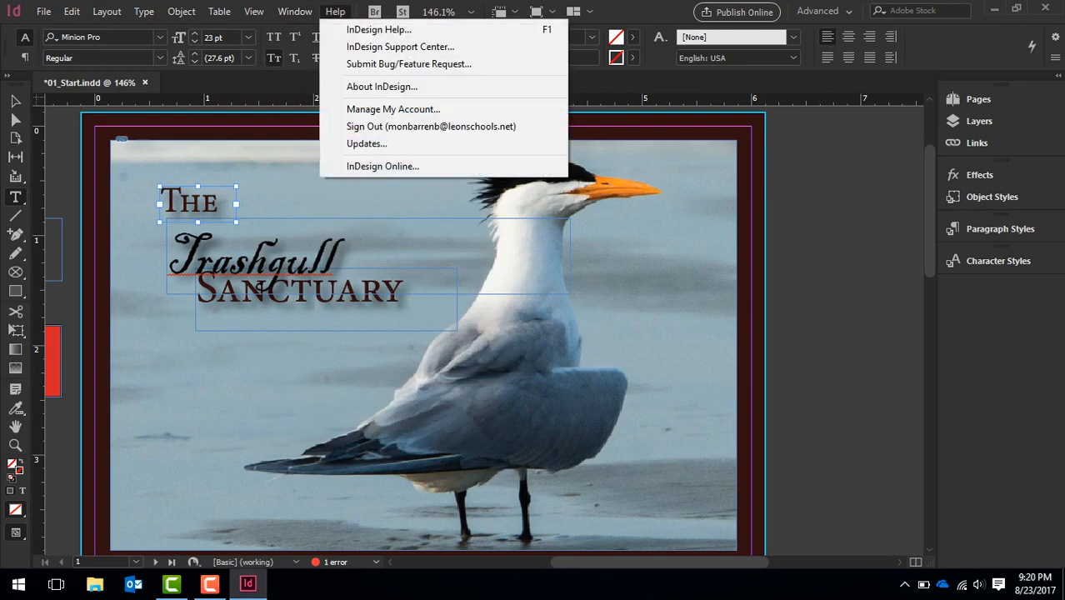
# Magnify the postcard to 300% and to 4000% using the preset zoom levels
pyautogui.click(470, 12)
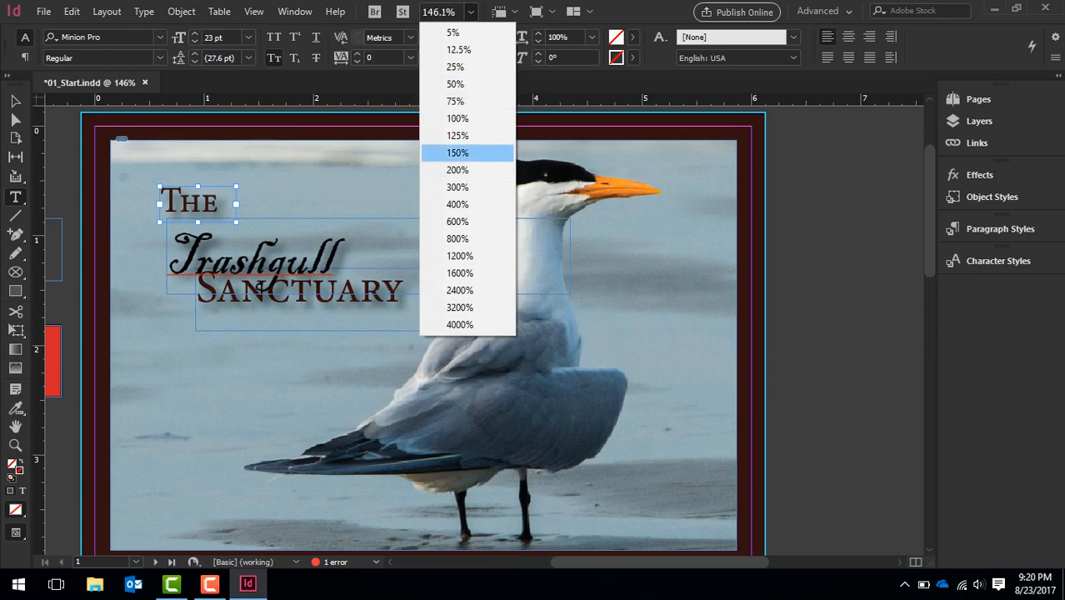
pyautogui.press('Return')
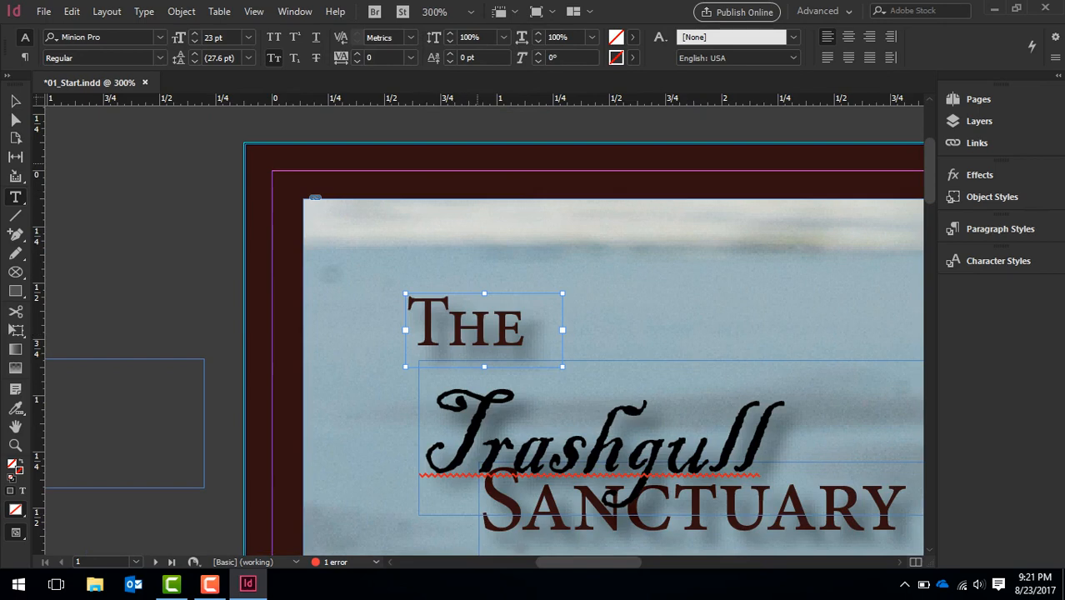
pyautogui.click(471, 12)
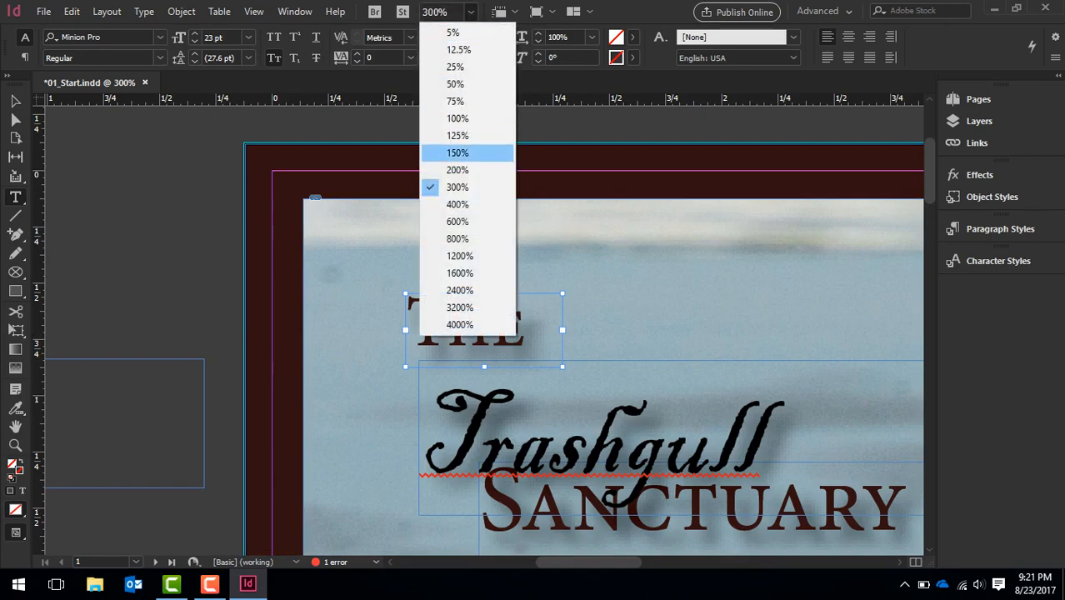
pyautogui.press('Down')
pyautogui.press('Down')
pyautogui.press('Down')
pyautogui.press('Down')
pyautogui.press('Return')
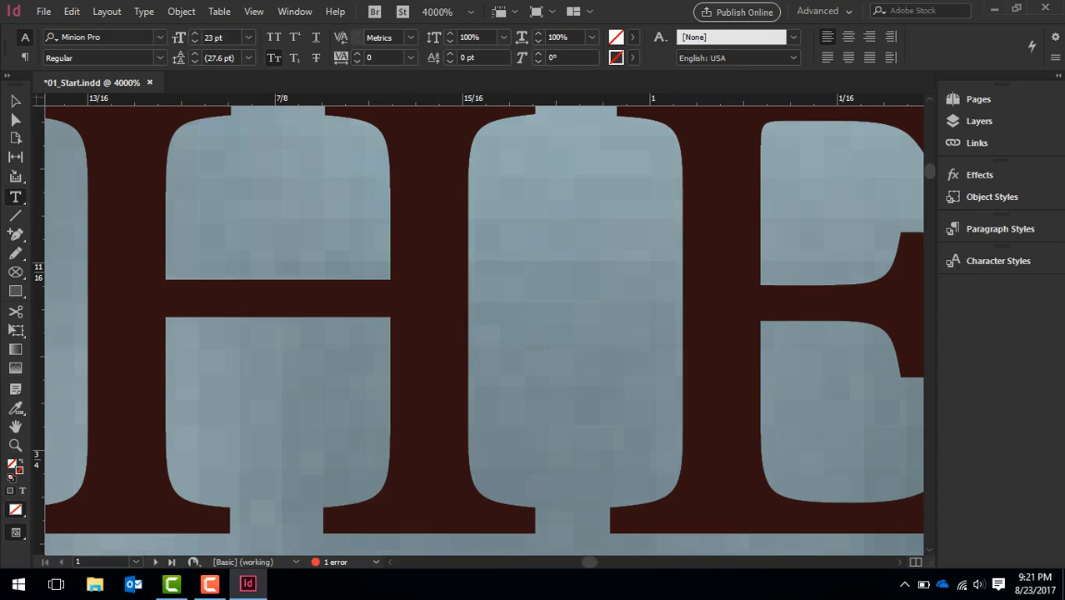
# Set the zoom level to 100% and fit the page in the window
pyautogui.click(471, 12)
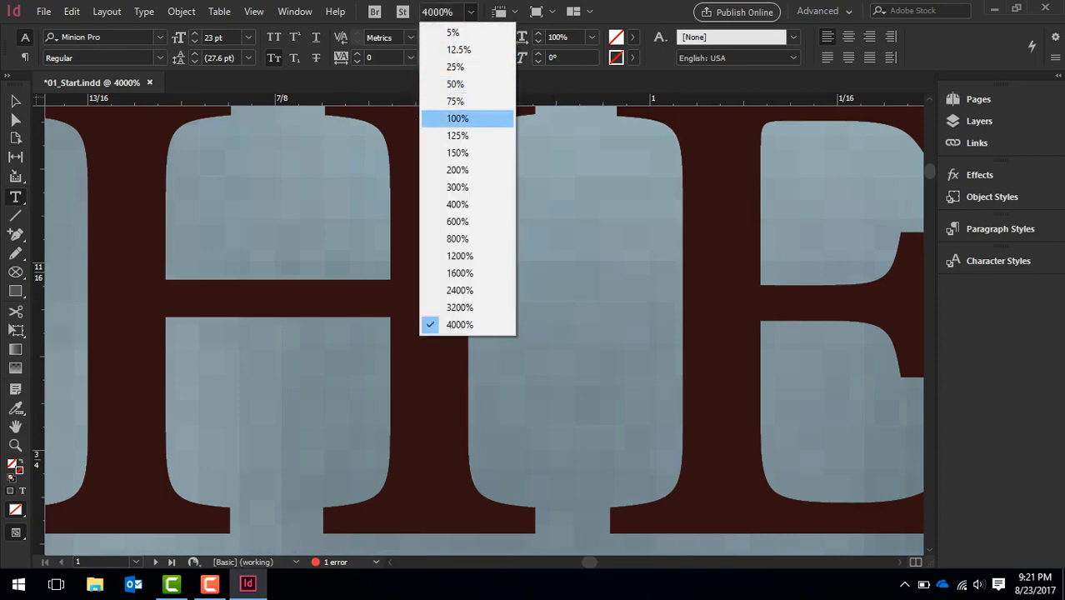
pyautogui.press('Return')
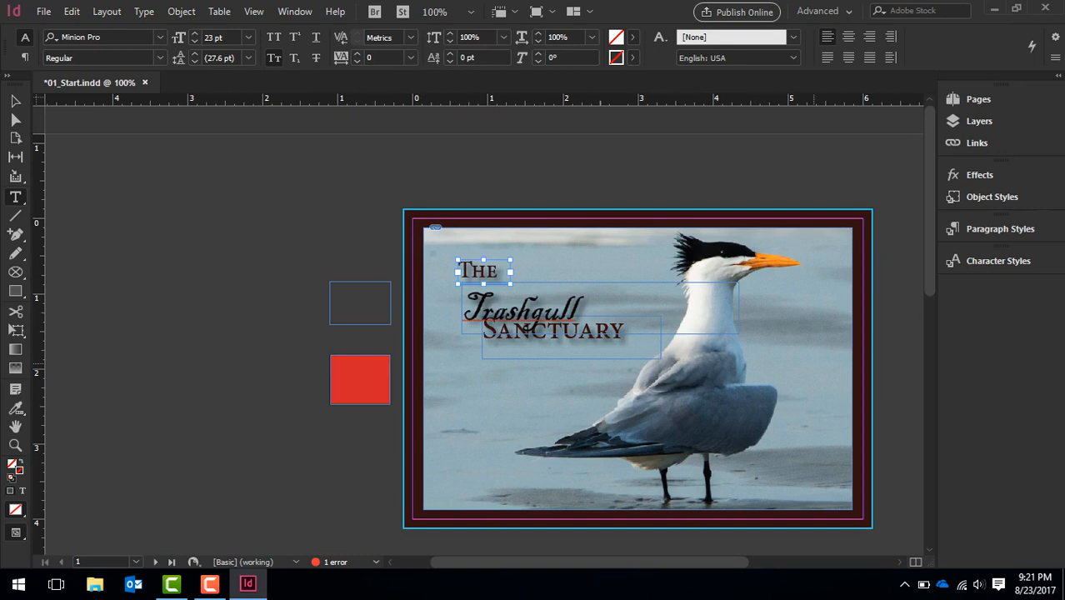
pyautogui.hotkey('ctrl', '0')
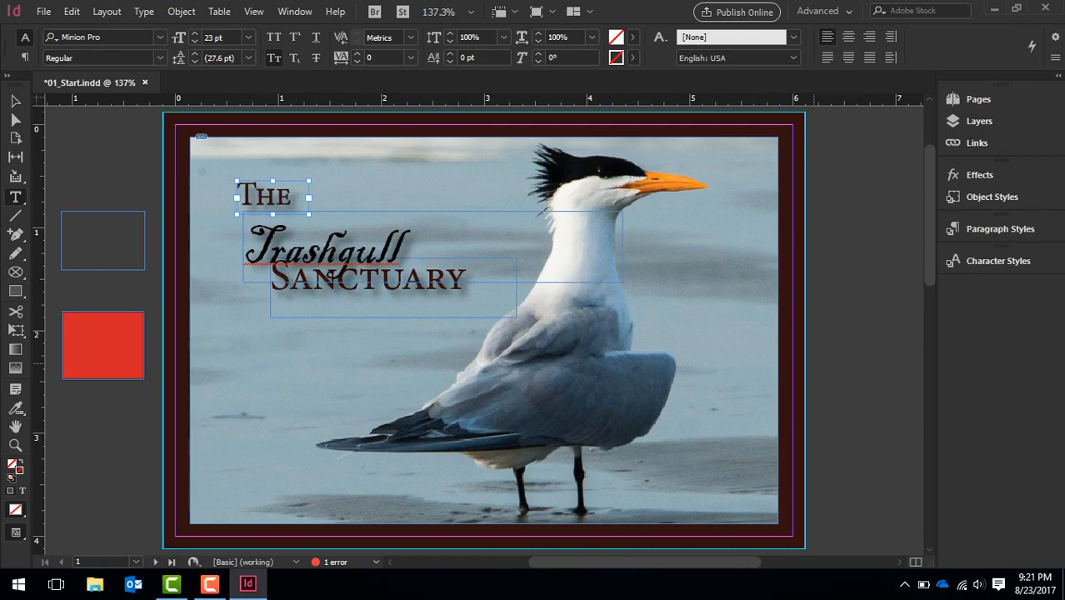
# Zoom in incrementally on the "The" title frame up to 800%
pyautogui.hotkey('ctrl', '=')
pyautogui.hotkey('ctrl', '=')
pyautogui.hotkey('ctrl', '=')
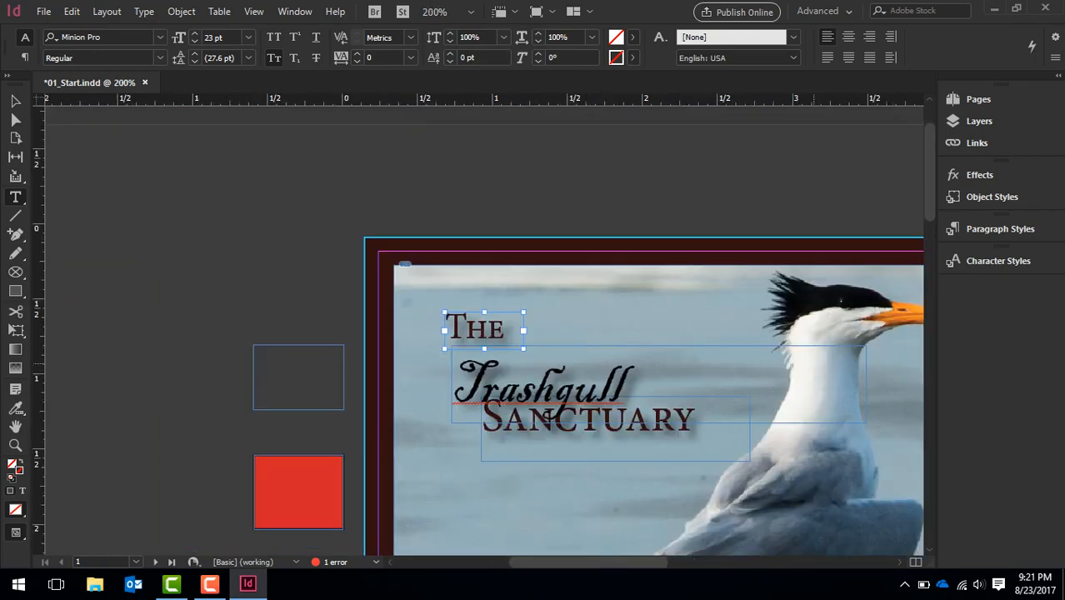
pyautogui.hotkey('ctrl', '=')
pyautogui.hotkey('ctrl', '=')
pyautogui.hotkey('ctrl', '=')
pyautogui.hotkey('ctrl', '=')
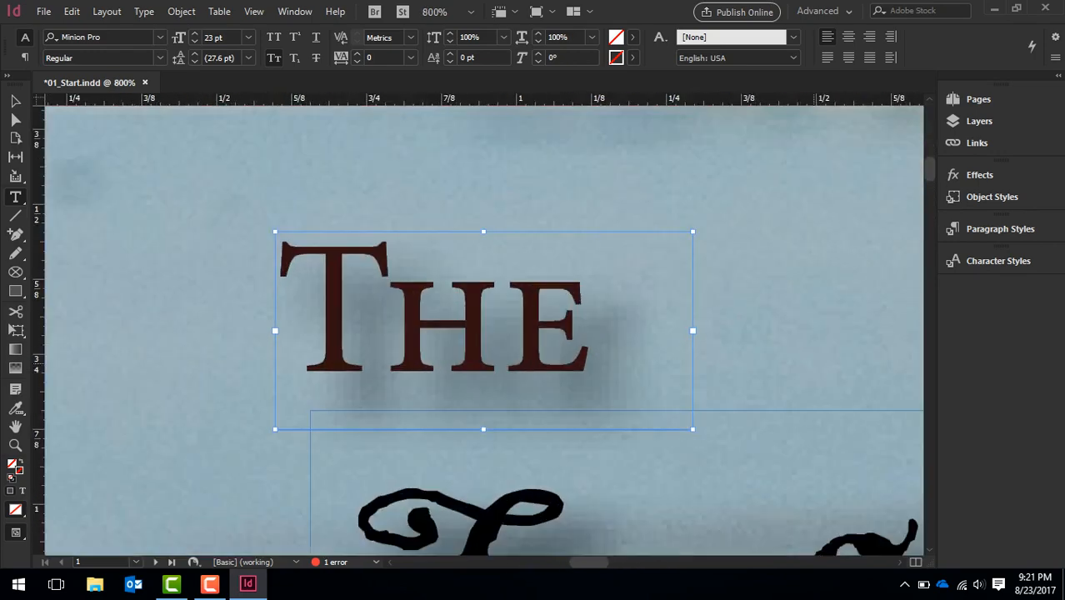
# Zoom back out incrementally to 125% and fit the whole page in the window
pyautogui.hotkey('ctrl', '-')
pyautogui.hotkey('ctrl', '-')
pyautogui.hotkey('ctrl', '-')
pyautogui.hotkey('ctrl', '-')
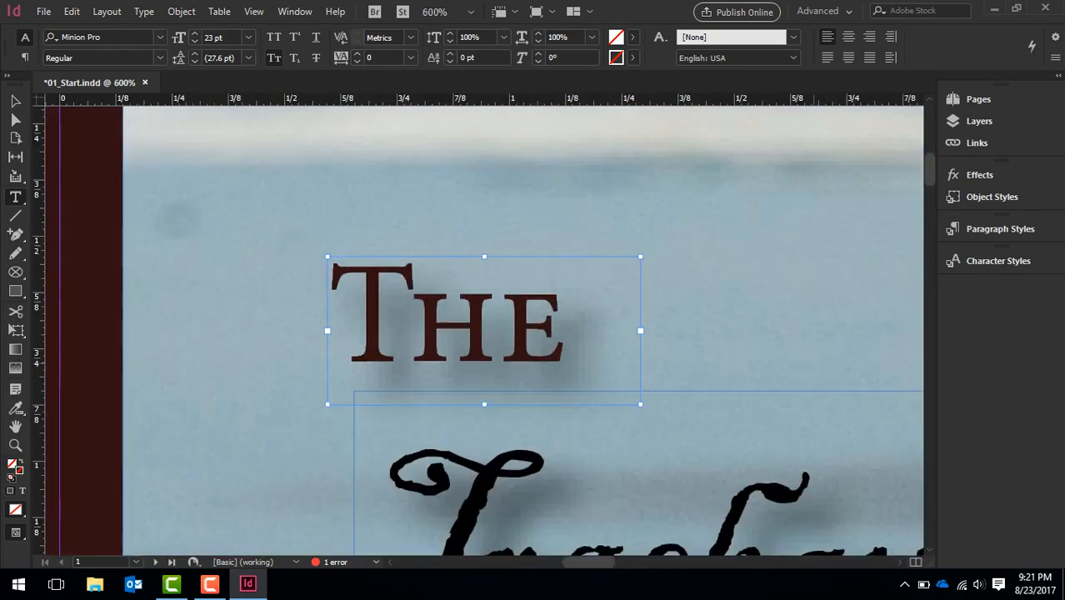
pyautogui.hotkey('ctrl', '-')
pyautogui.hotkey('ctrl', '-')
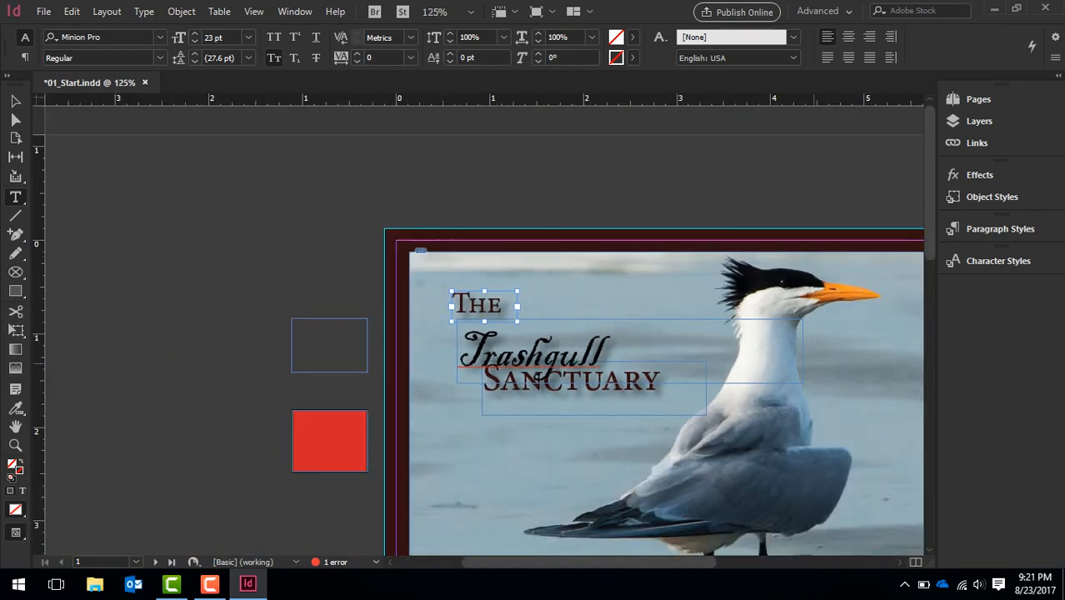
pyautogui.hotkey('ctrl', '0')
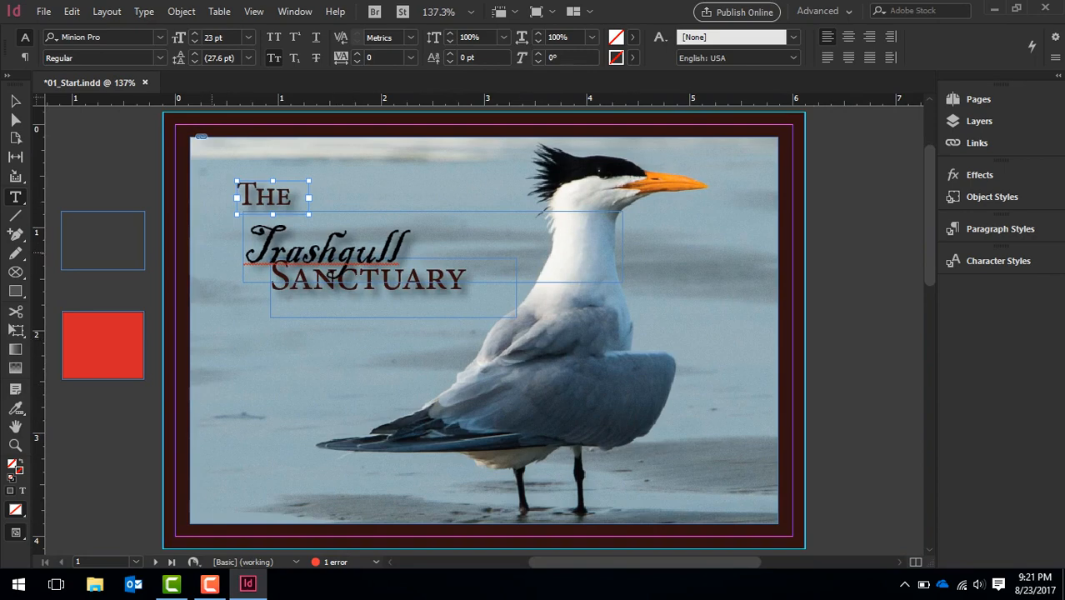
# Deselect the "The" frame and check the available screen modes without changing the current one
pyautogui.hotkey('ctrl', 'shift', 'a')
pyautogui.hotkey('alt', 'v')
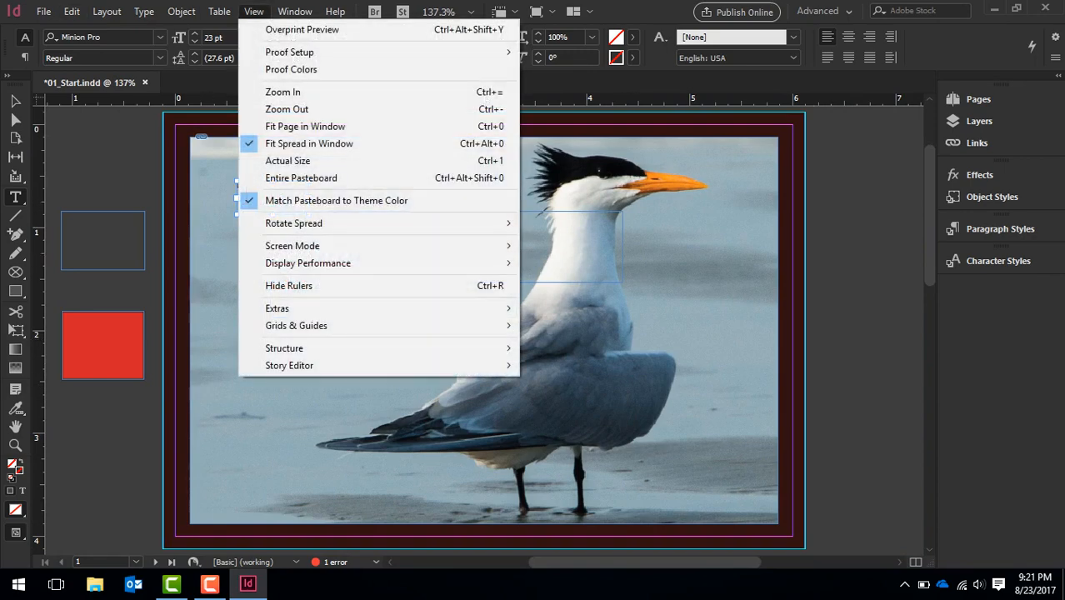
pyautogui.moveTo(293, 245)
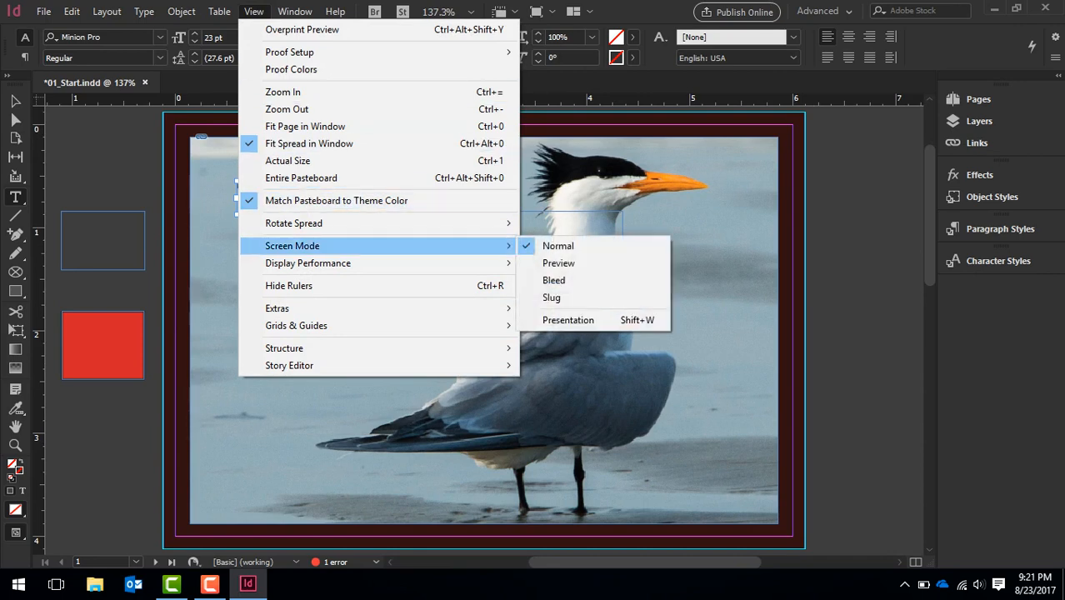
pyautogui.press('Escape')
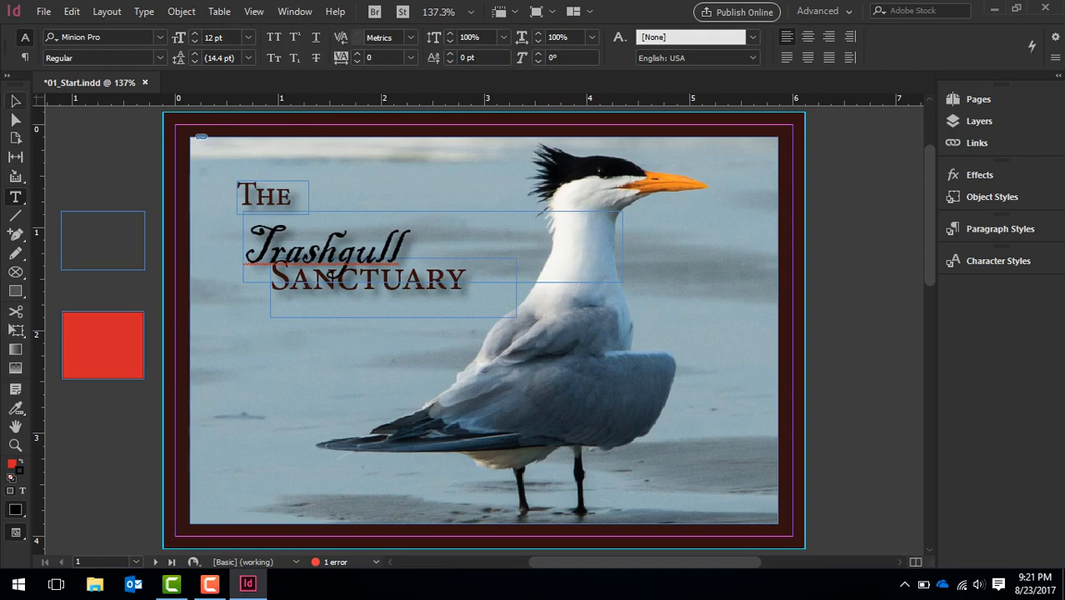
# Activate the Selection tool and set the document's display performance to High Quality Display
pyautogui.click(15, 101)
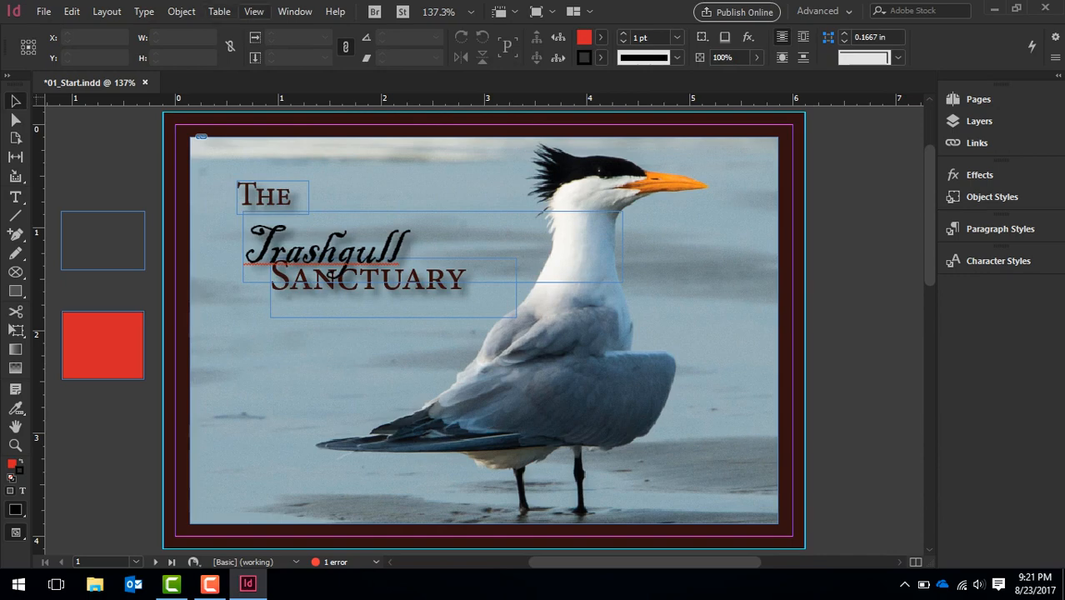
pyautogui.click(254, 11)
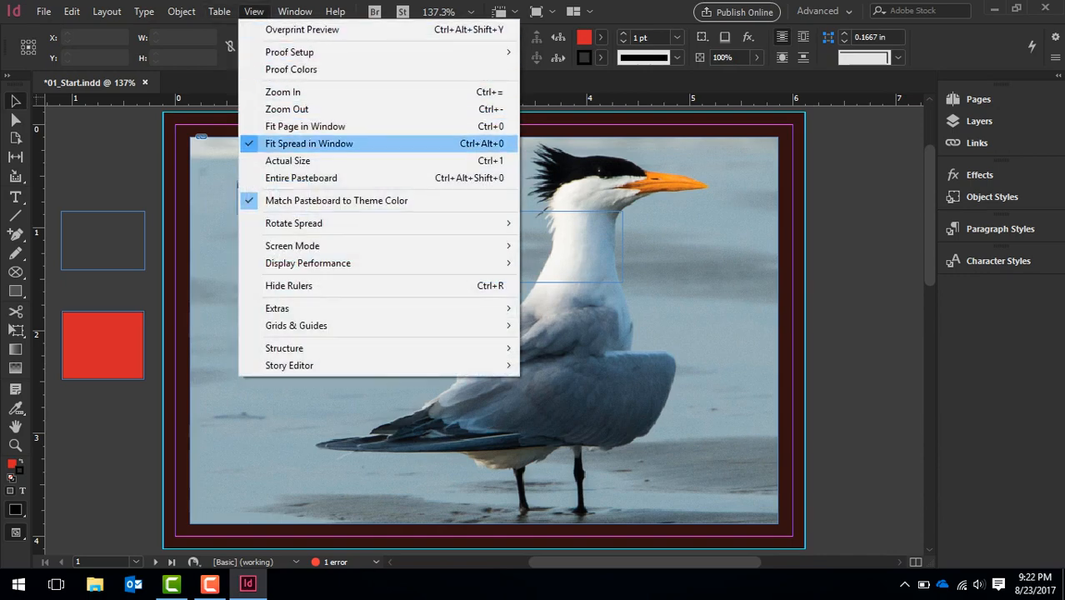
pyautogui.moveTo(467, 262)
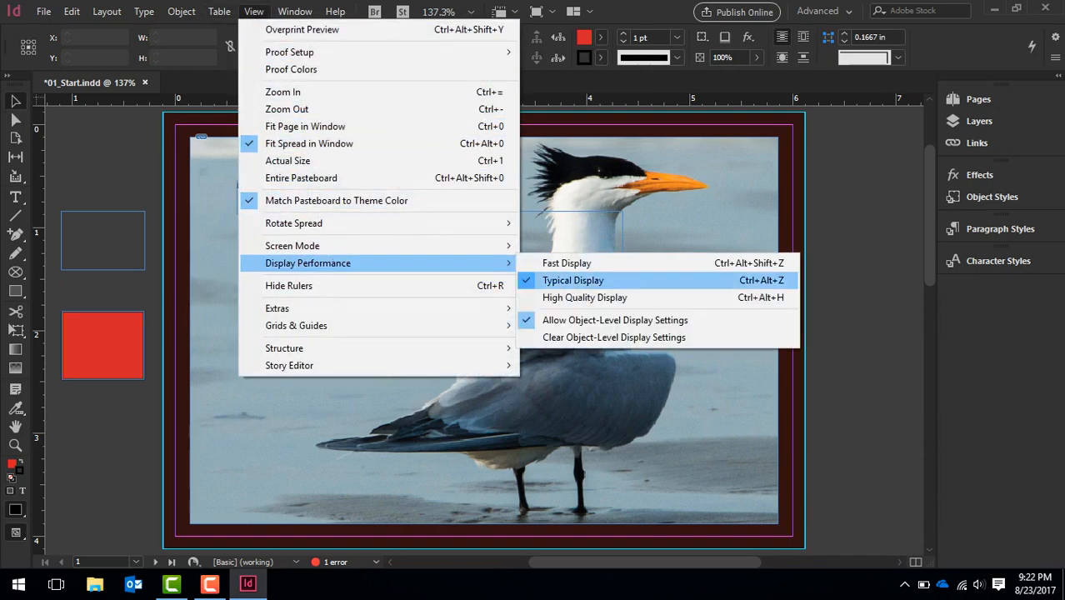
pyautogui.click(583, 298)
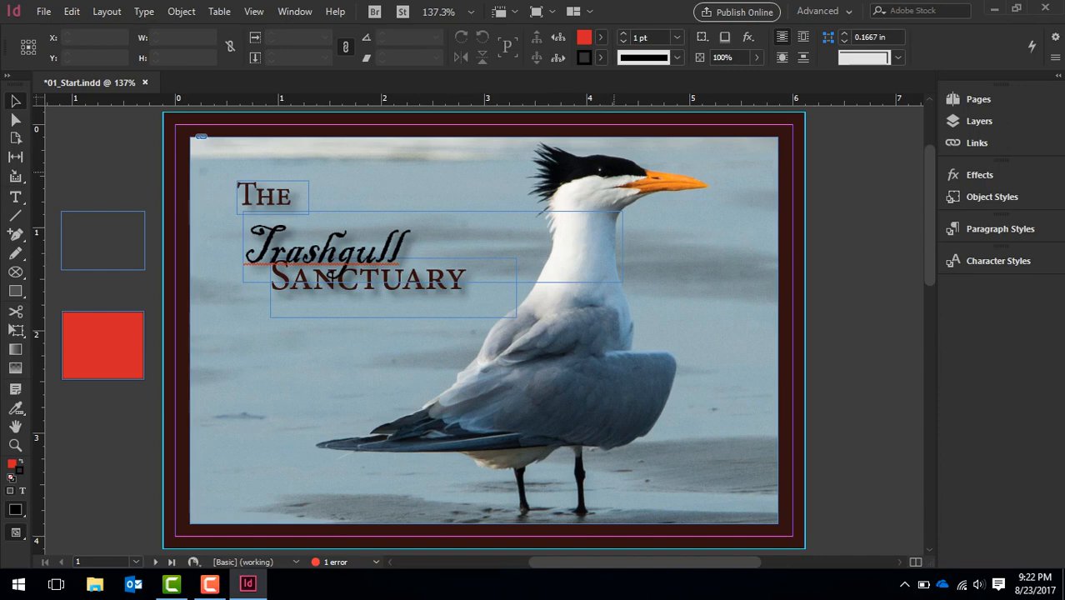
# Look over page 2 of the postcard and return to the cover on page 1
pyautogui.scroll(-10, 331, 273)
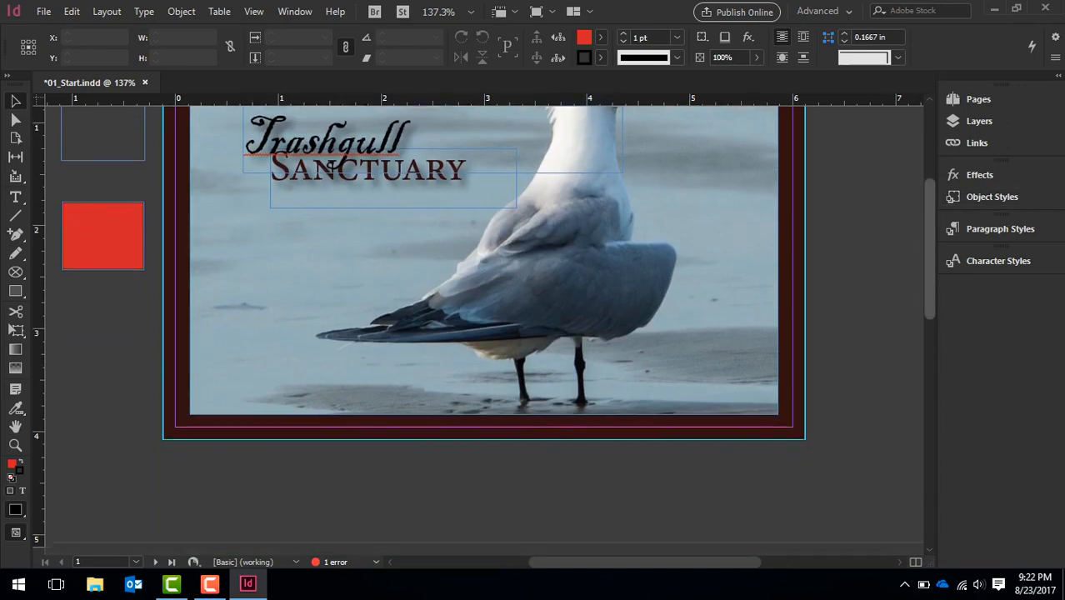
pyautogui.scroll(-5, 483, 333)
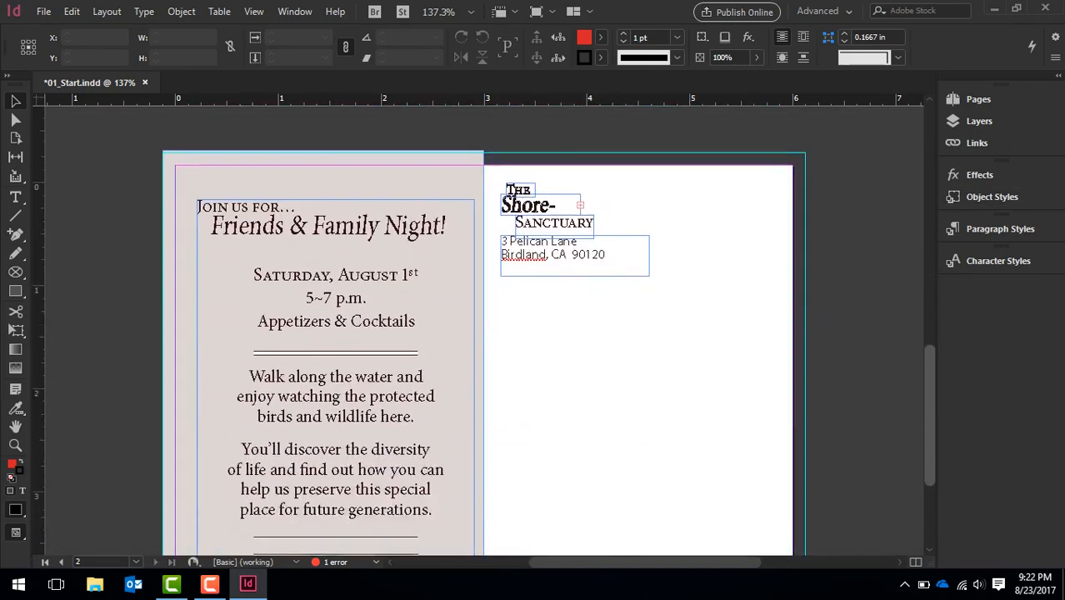
pyautogui.scroll(1, 483, 333)
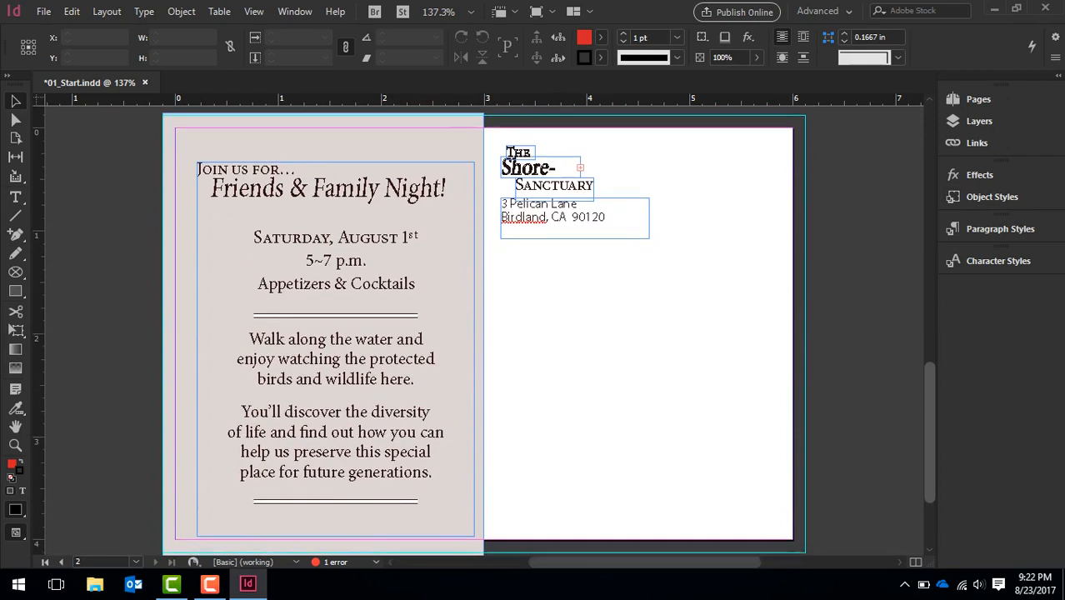
pyautogui.scroll(10, 483, 334)
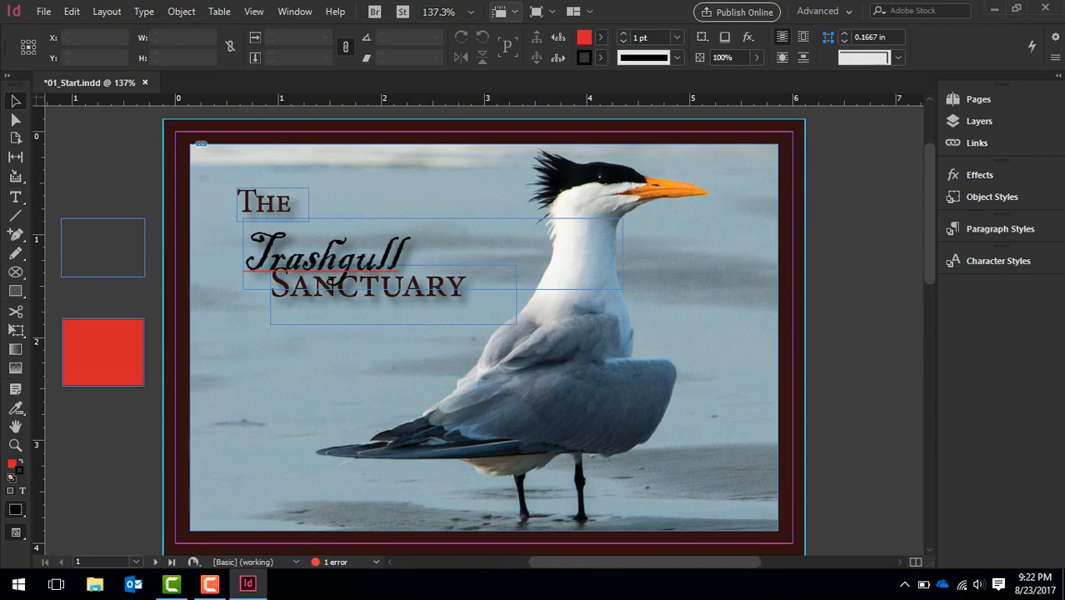
# Hide the frame edges and show them again, and do the same with the rulers
pyautogui.click(502, 13)
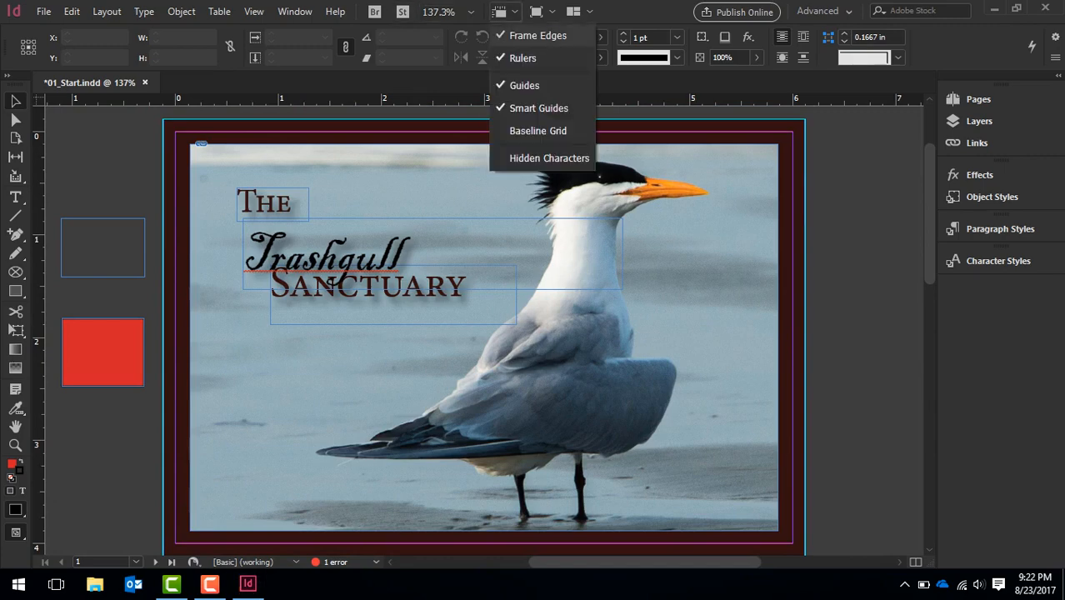
pyautogui.click(537, 35)
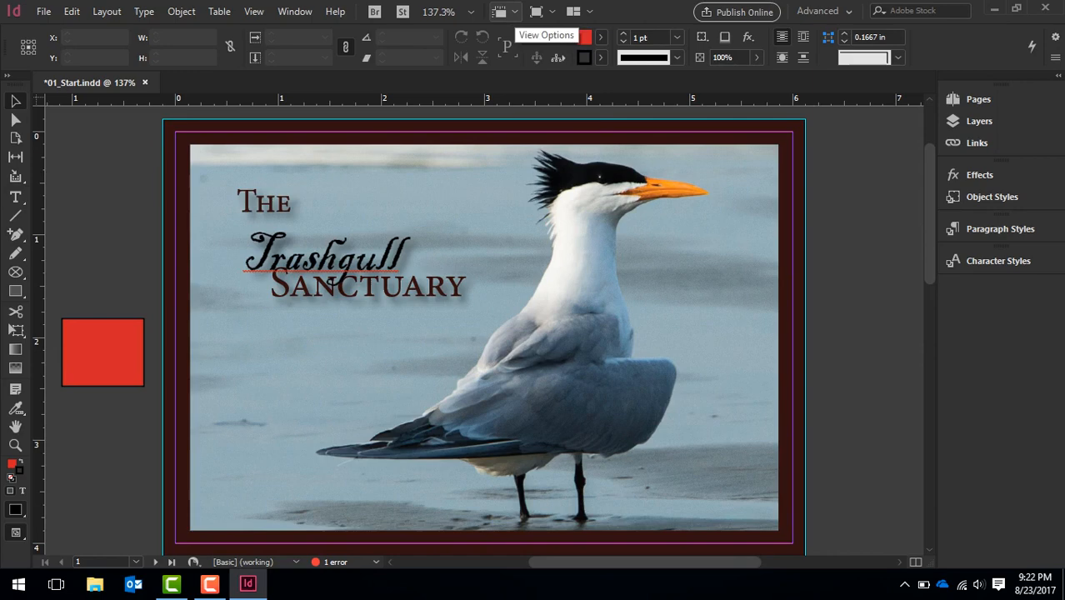
pyautogui.click(498, 12)
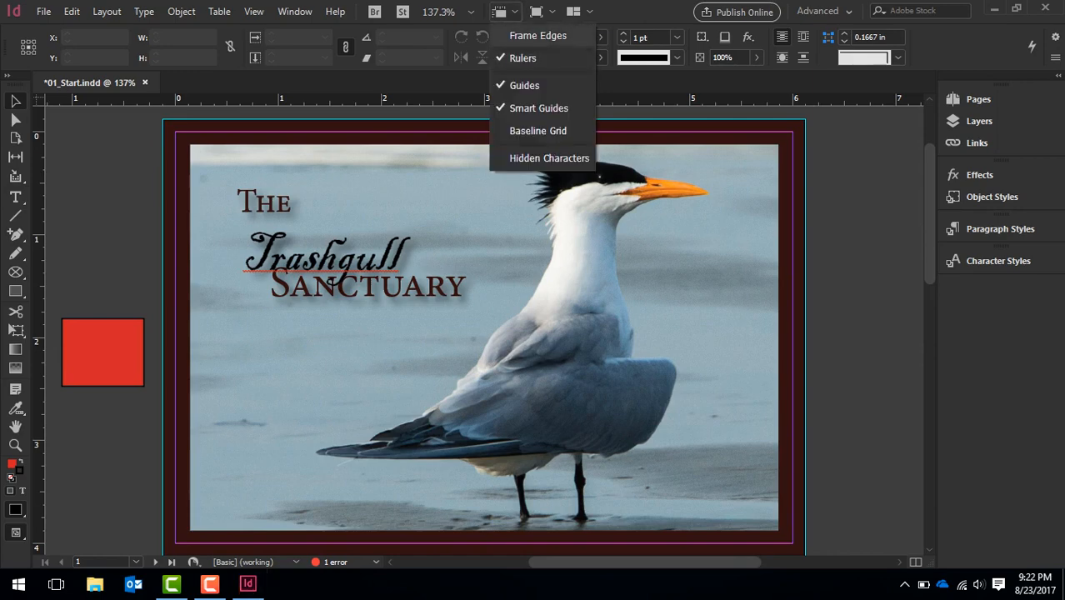
pyautogui.click(537, 35)
pyautogui.click(498, 11)
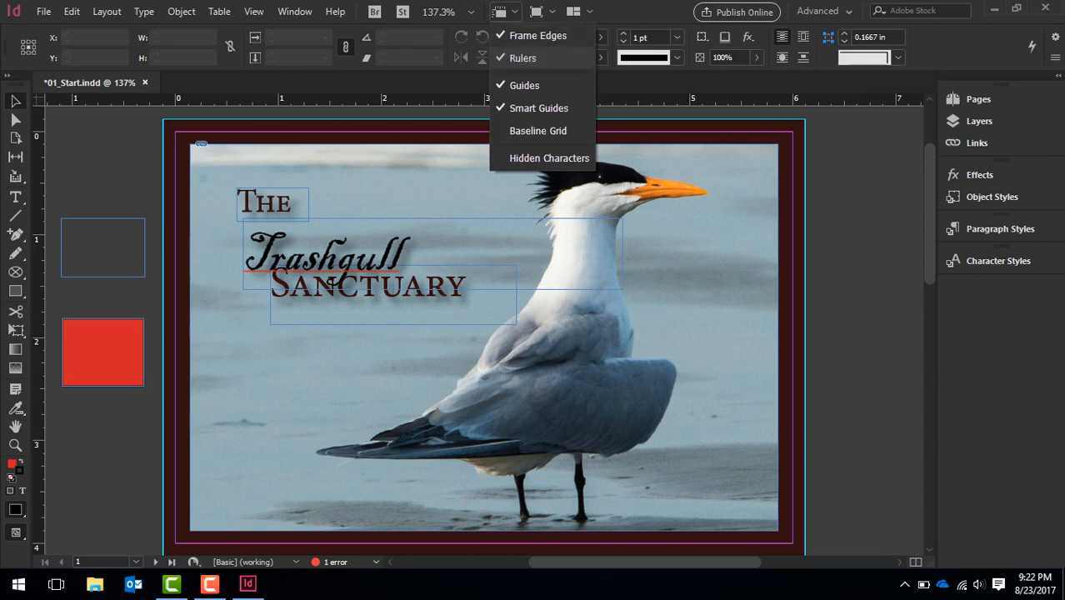
pyautogui.click(531, 57)
pyautogui.click(498, 12)
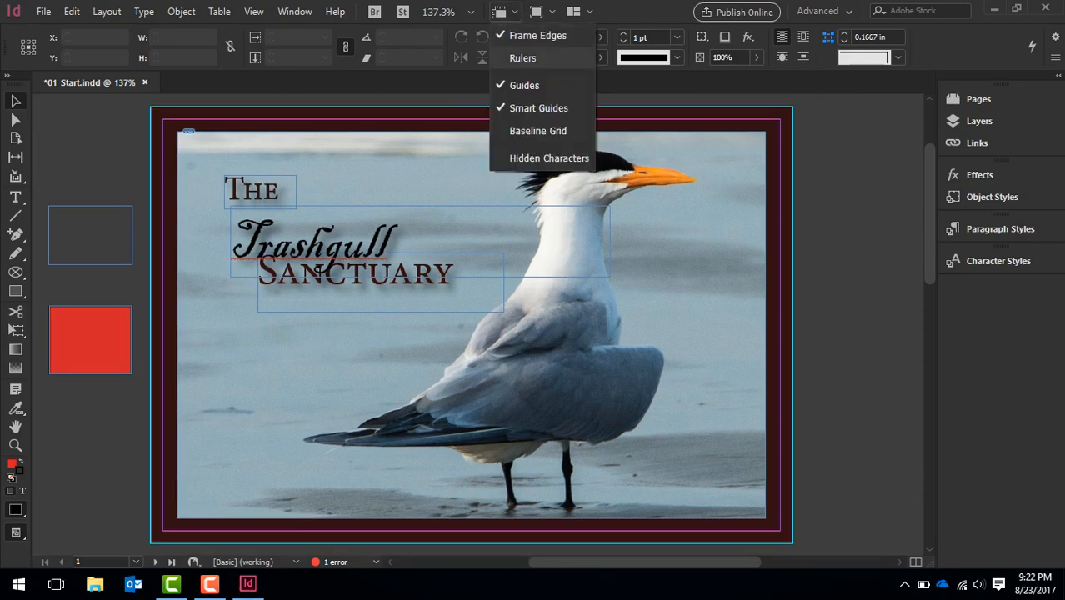
pyautogui.click(525, 56)
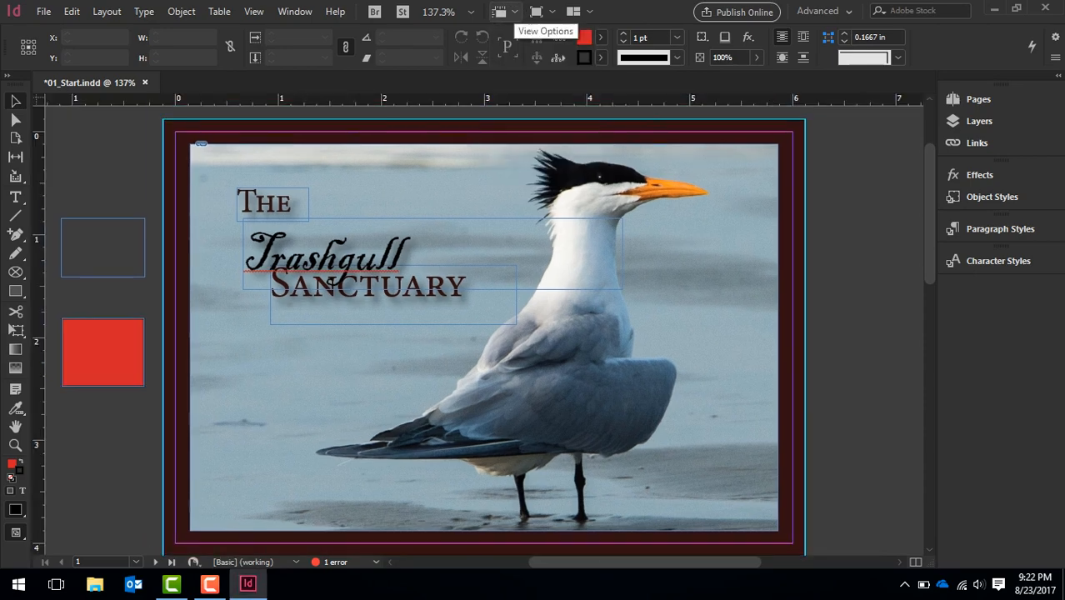
# Turn the smart guides off and back on
pyautogui.click(498, 12)
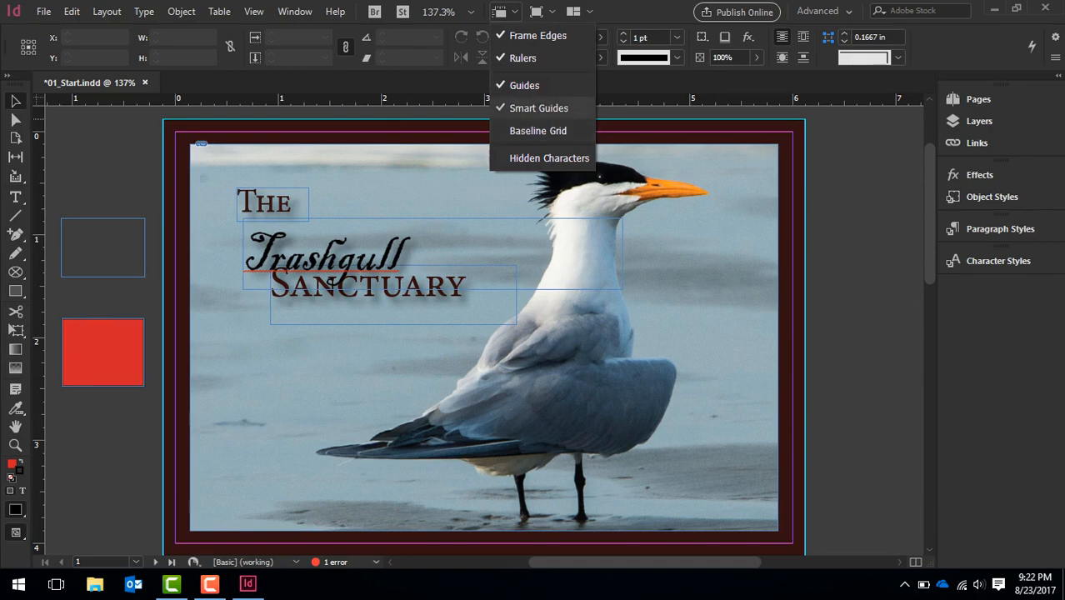
pyautogui.click(538, 109)
pyautogui.click(498, 12)
pyautogui.click(538, 108)
# Check the available screen modes and document arrangement layouts without changing either
pyautogui.click(536, 12)
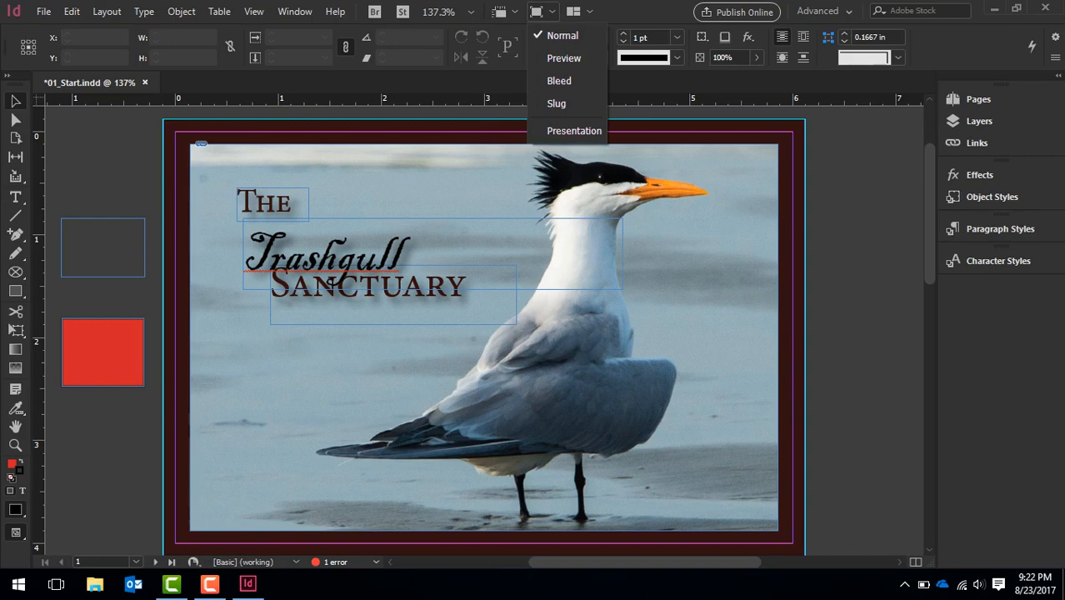
pyautogui.click(579, 12)
pyautogui.click(580, 12)
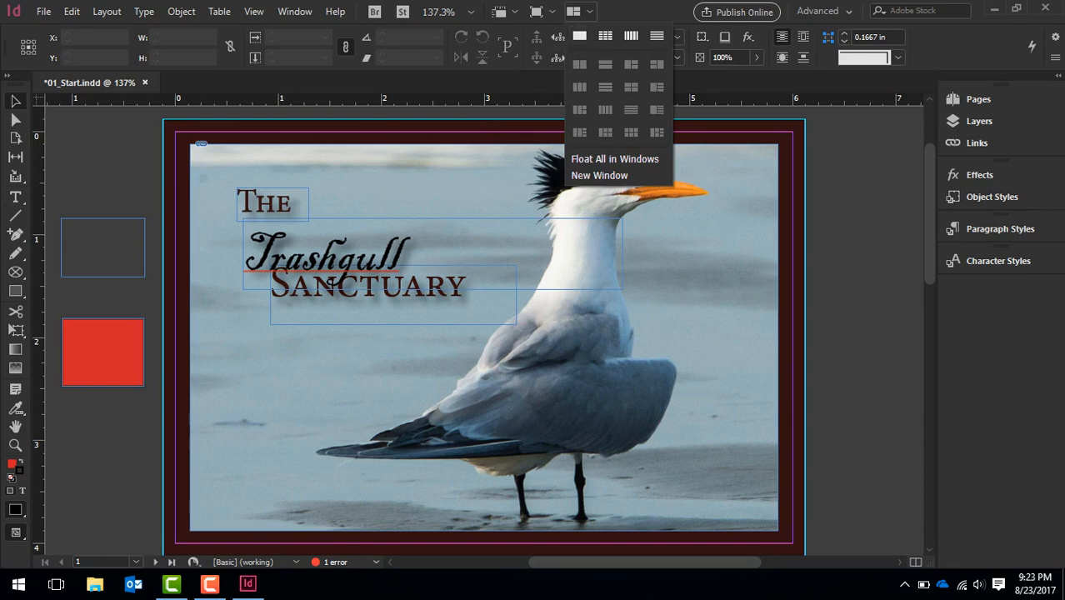
pyautogui.click(579, 12)
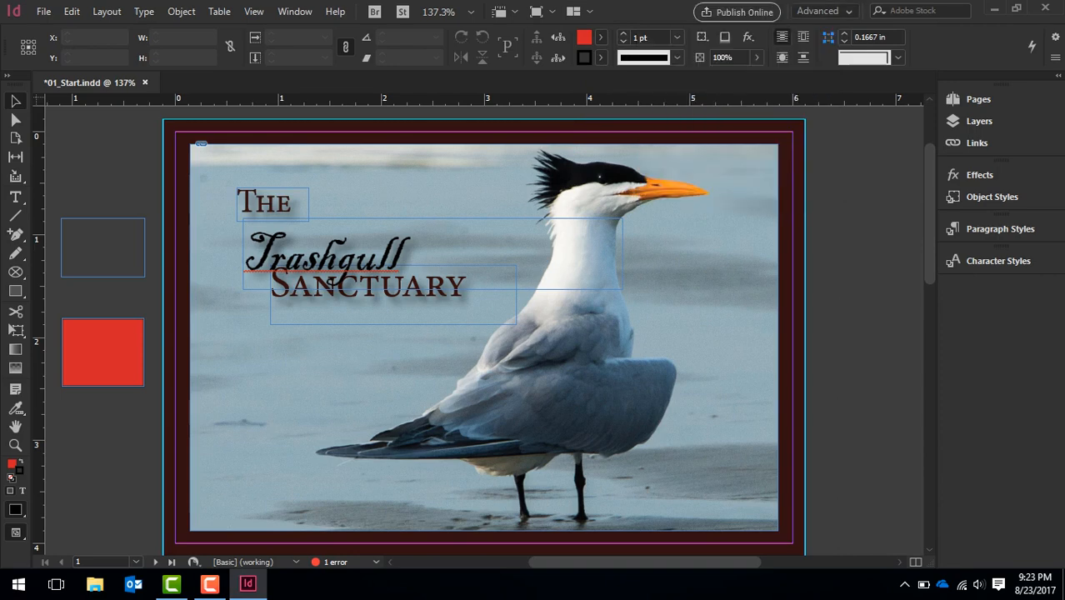
# Try the Book and Digital Publishing workspaces, and return to the Advanced workspace
pyautogui.click(824, 11)
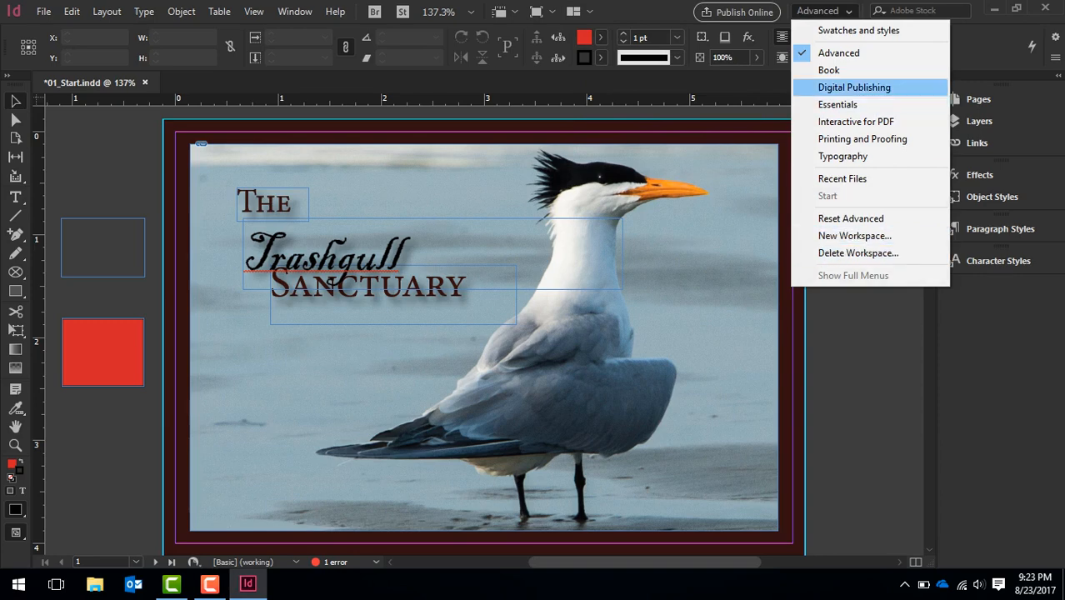
pyautogui.click(828, 70)
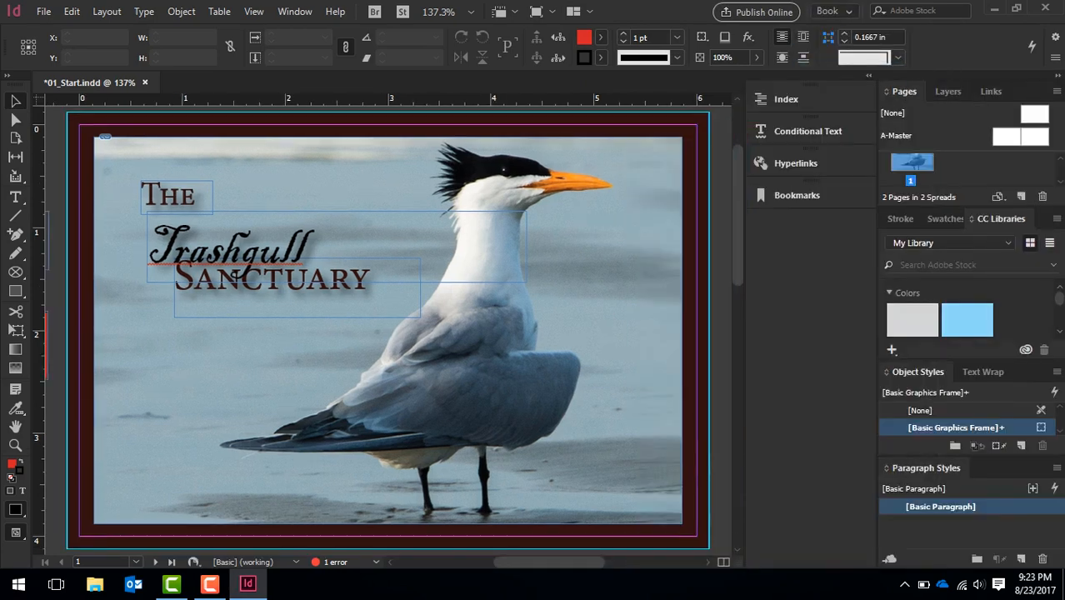
pyautogui.click(834, 12)
pyautogui.click(867, 87)
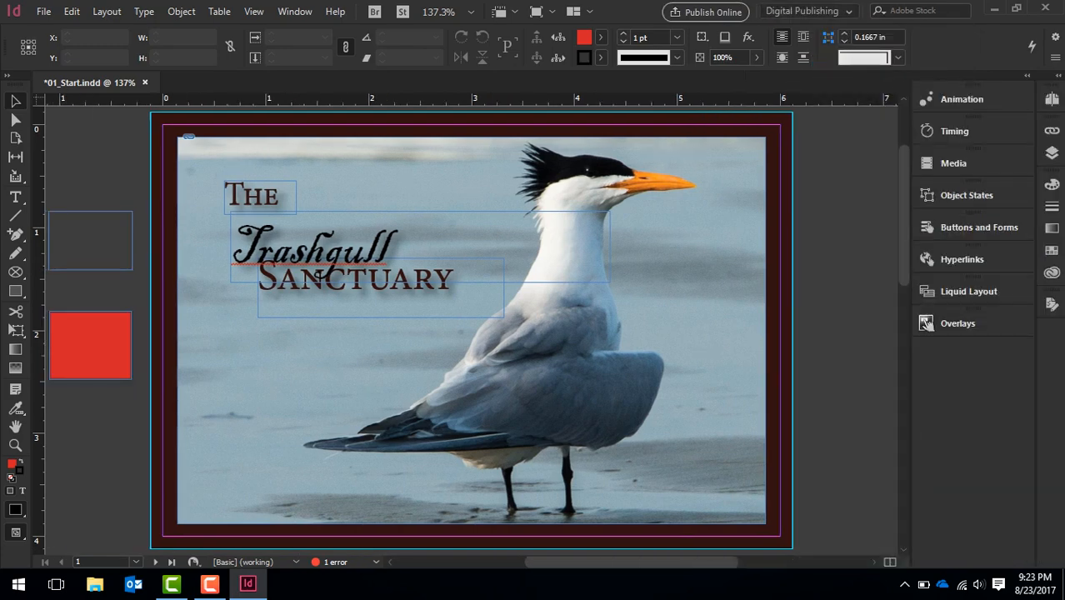
pyautogui.click(810, 12)
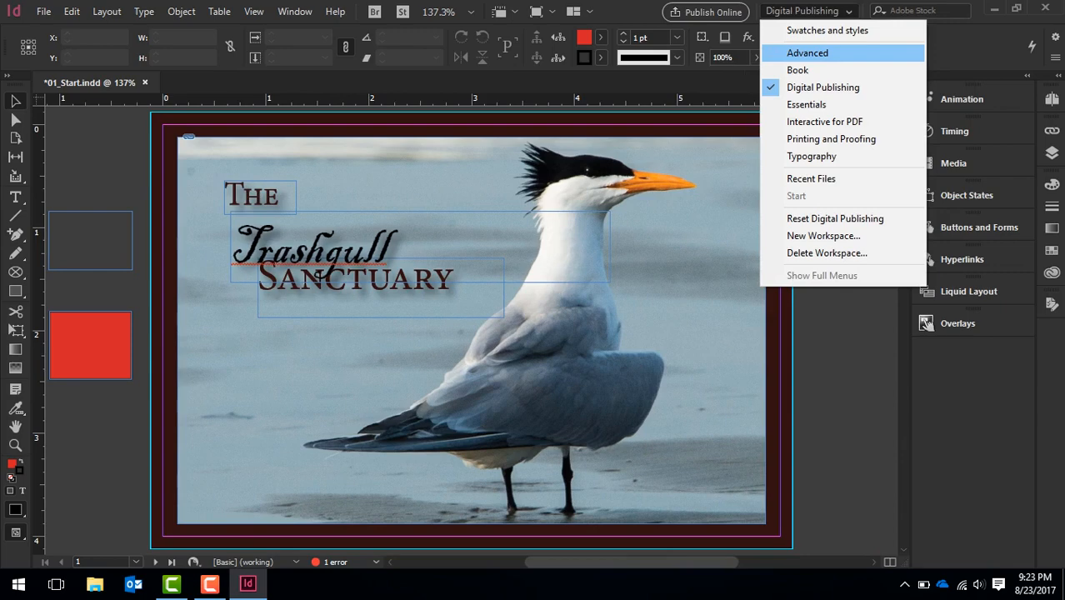
pyautogui.click(807, 53)
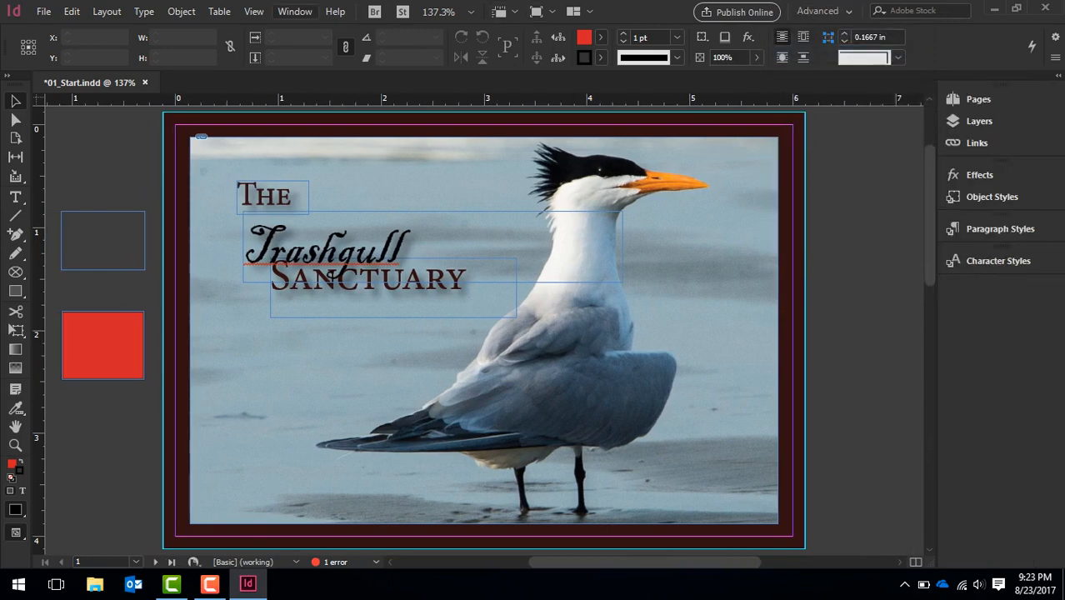
# Save the current panel locations and menu customization as a new workspace named Styles
pyautogui.click(295, 11)
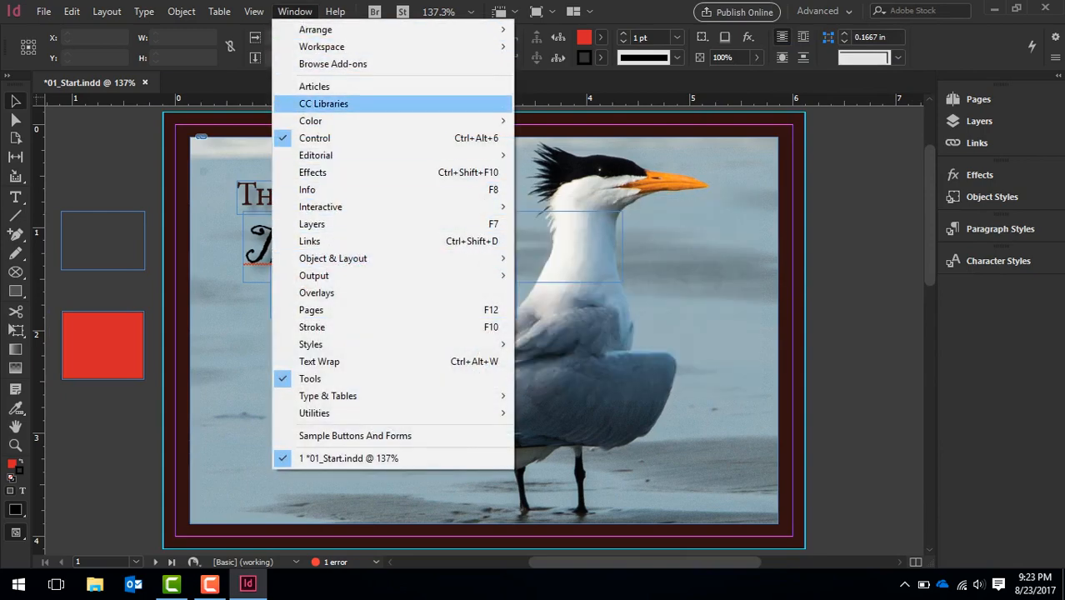
pyautogui.moveTo(333, 46)
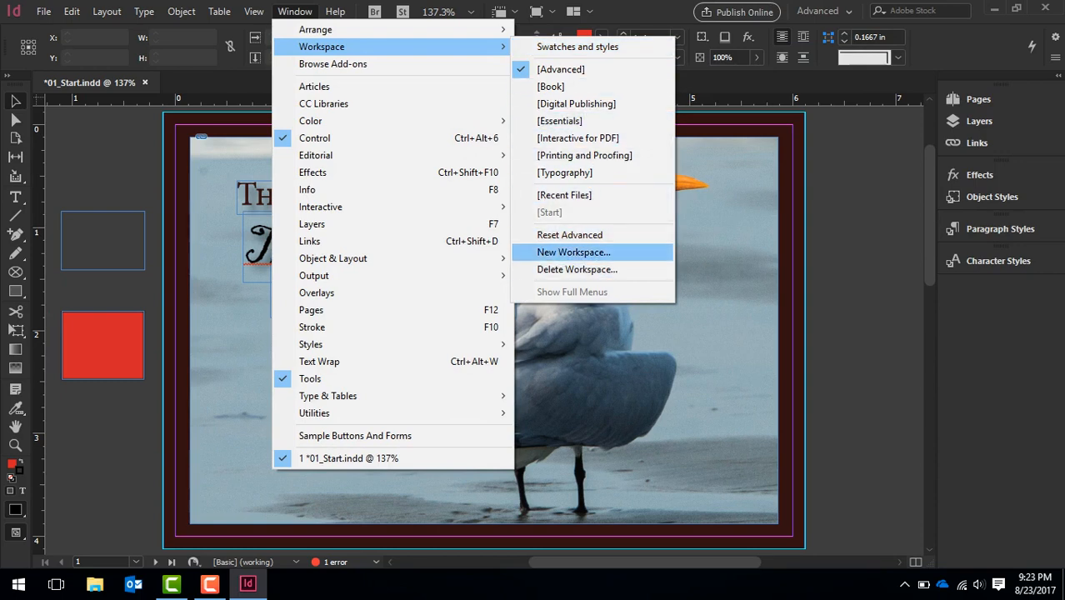
pyautogui.click(573, 252)
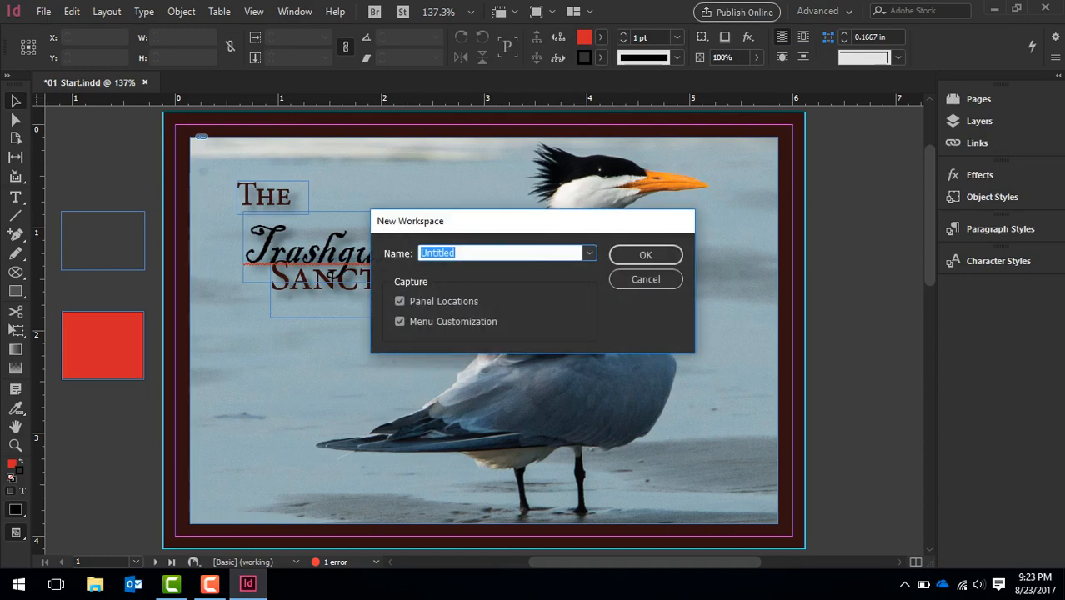
pyautogui.write('Sy')
pyautogui.press('BackSpace')
pyautogui.write('tyles')
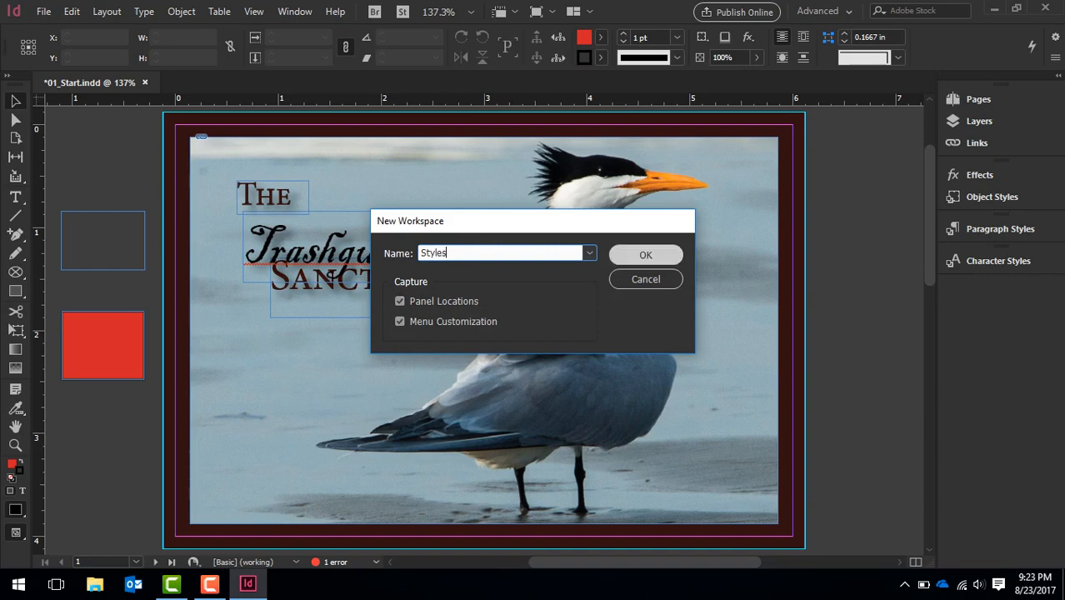
pyautogui.press('Return')
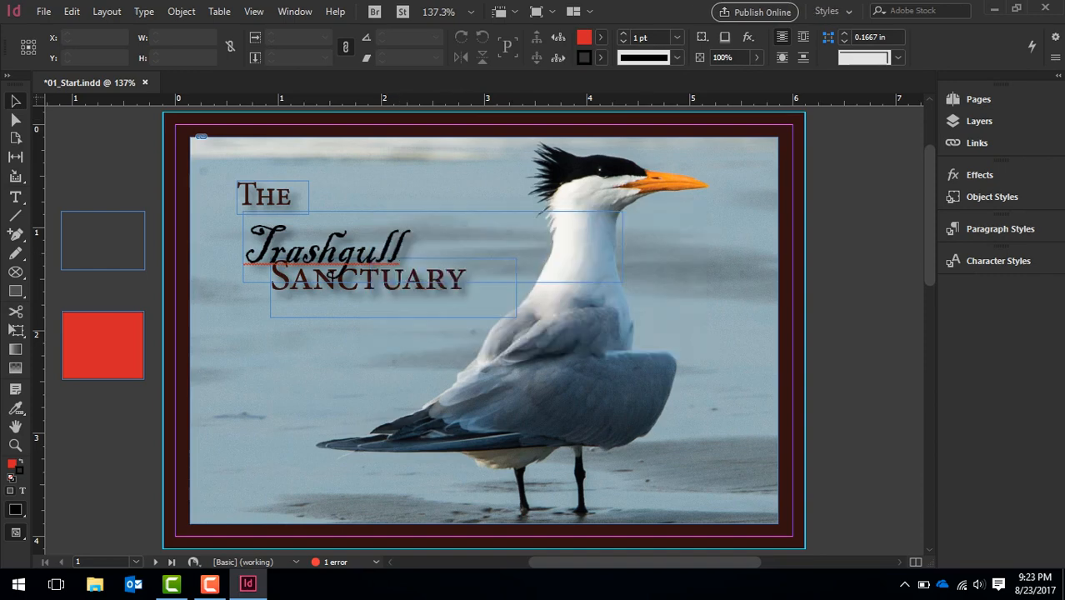
# Reset the Styles workspace and check the list of available workspaces without switching
pyautogui.click(295, 11)
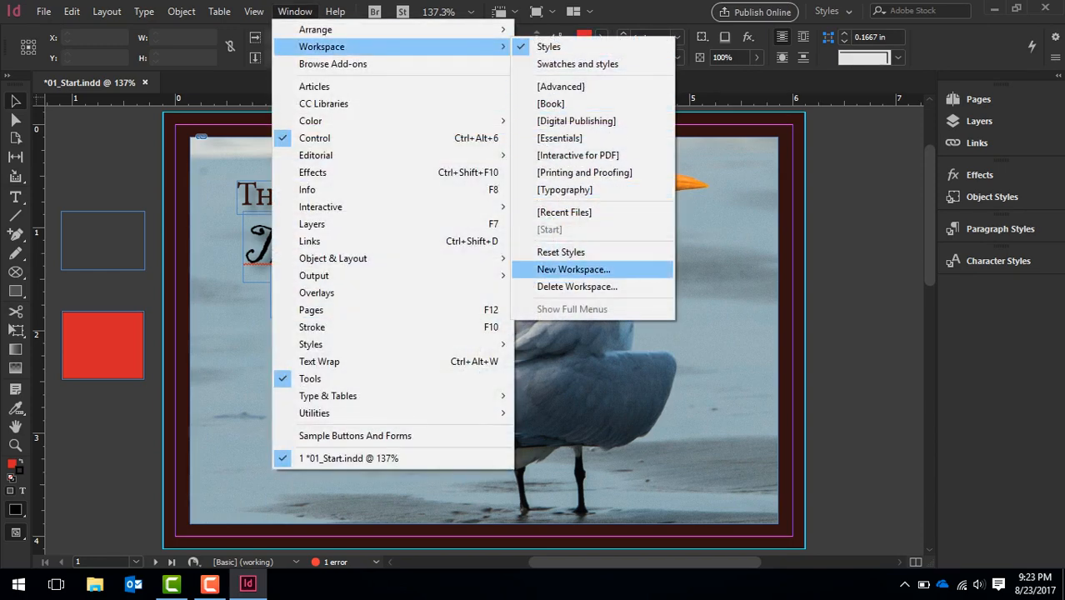
pyautogui.click(560, 251)
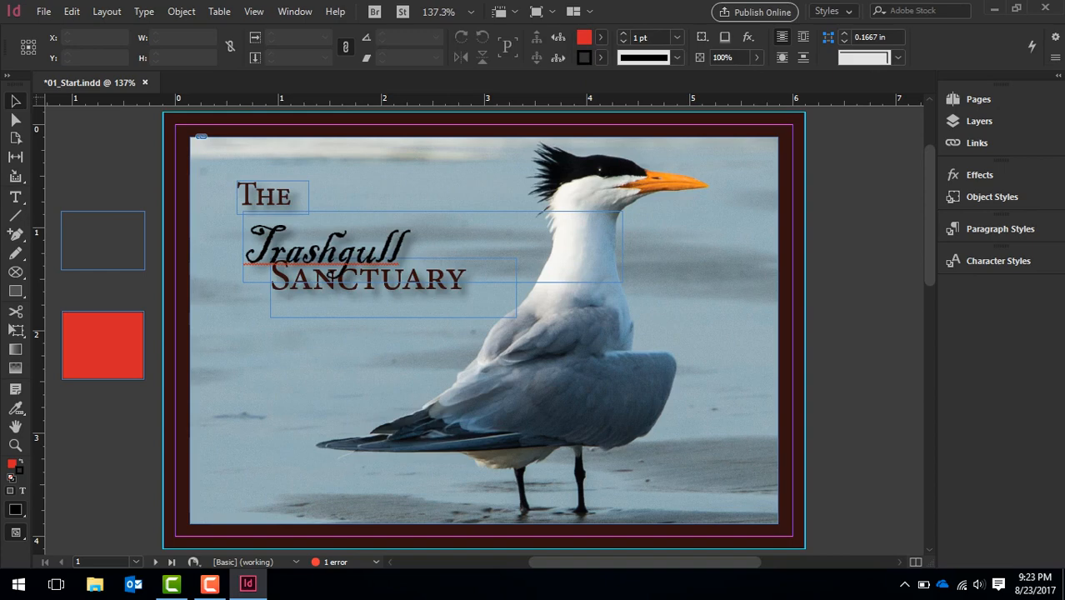
pyautogui.click(834, 11)
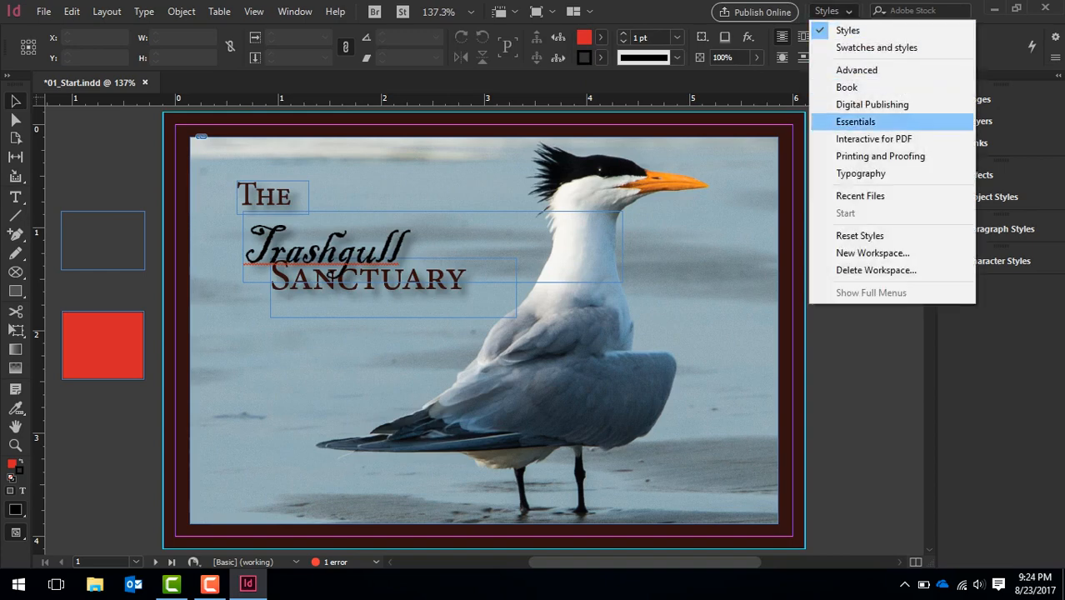
pyautogui.press('Escape')
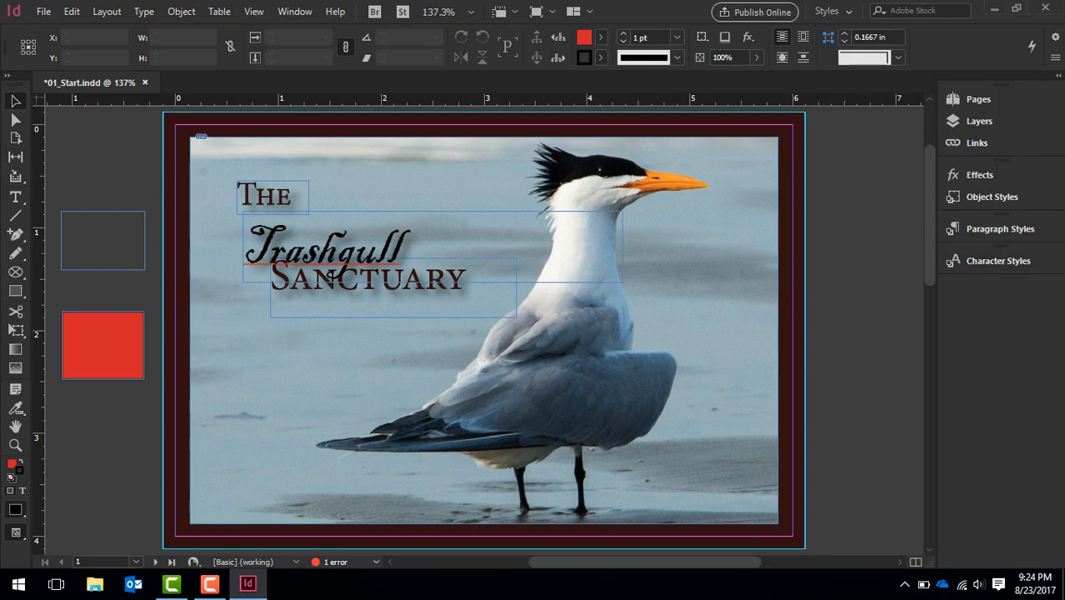
# Open the Paragraph panel, dock it in the same group as Paragraph Styles, and bring Paragraph Styles to the front
pyautogui.click(181, 12)
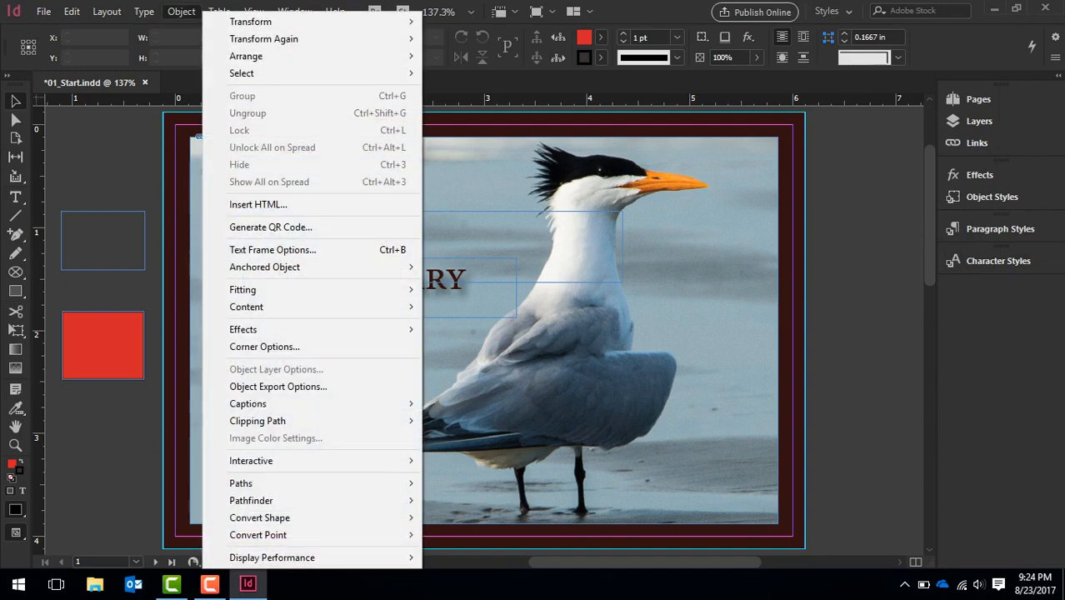
pyautogui.moveTo(144, 11)
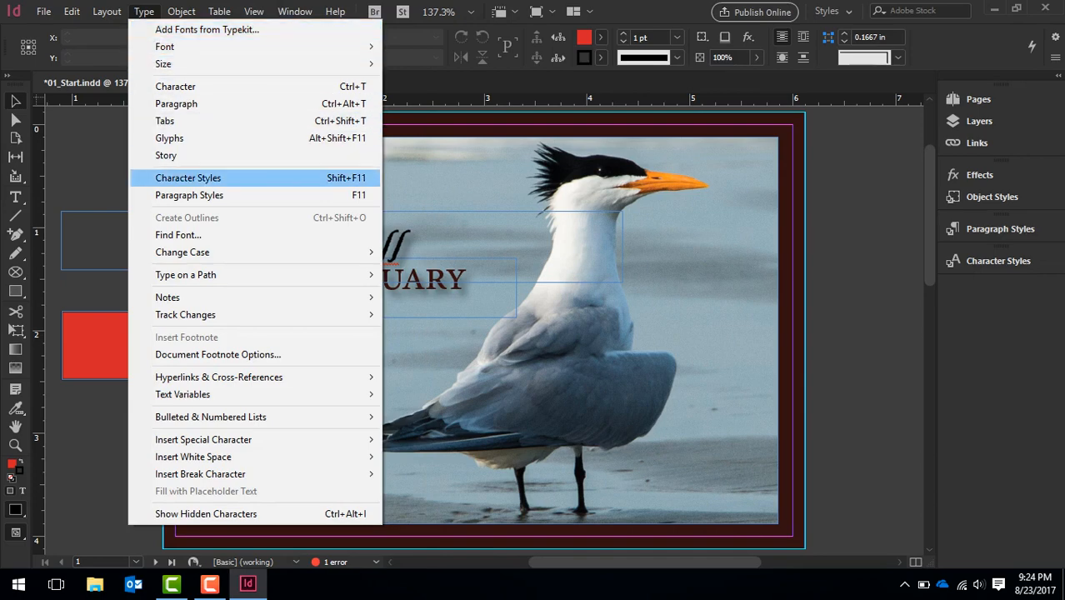
pyautogui.click(208, 103)
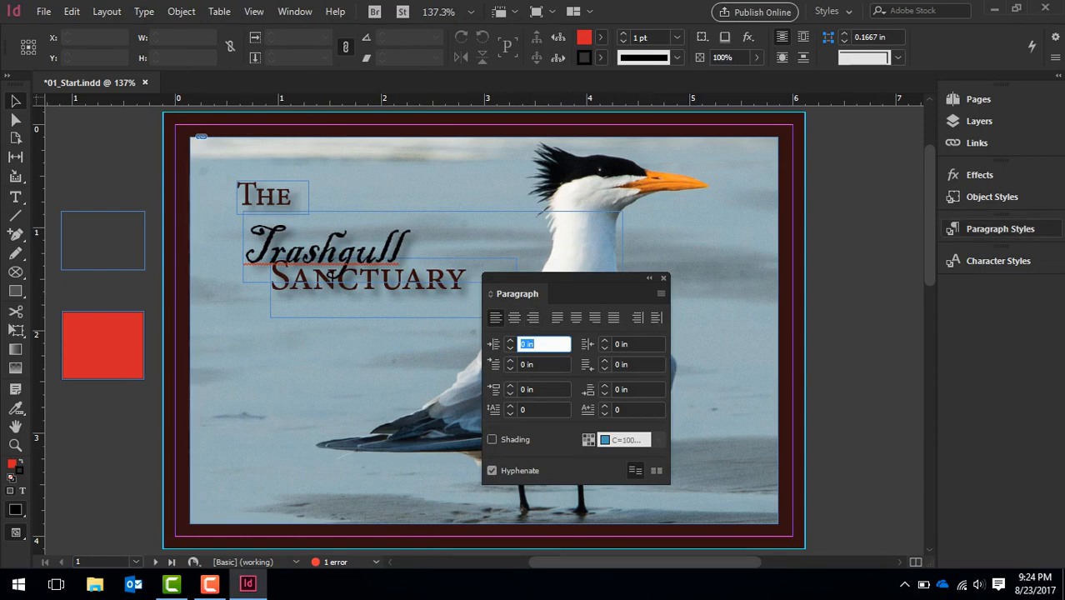
pyautogui.click(1000, 228)
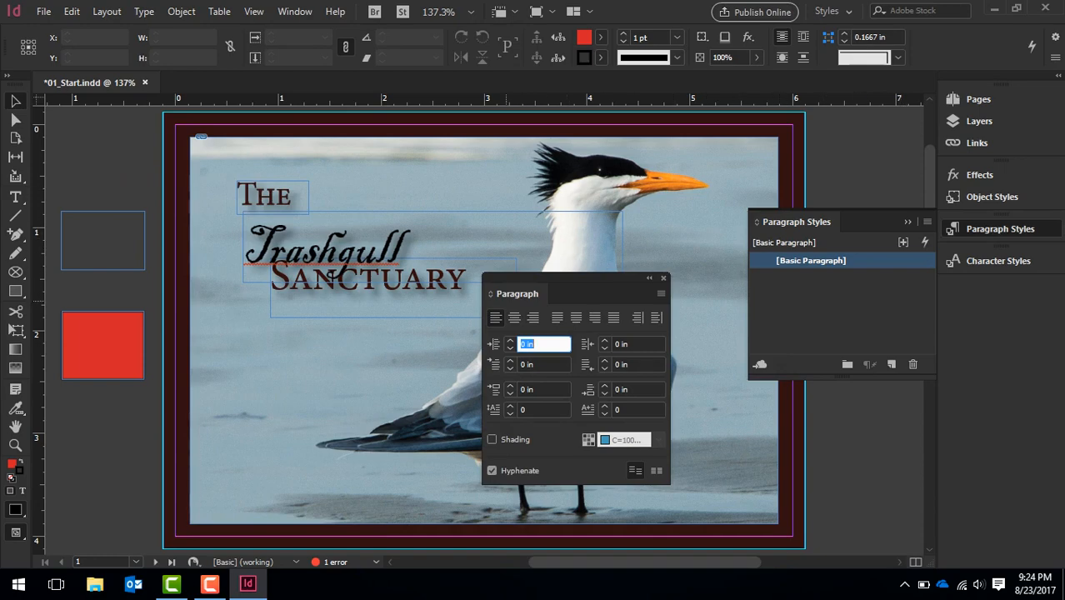
pyautogui.moveTo(516, 293); pyautogui.dragTo(878, 226)
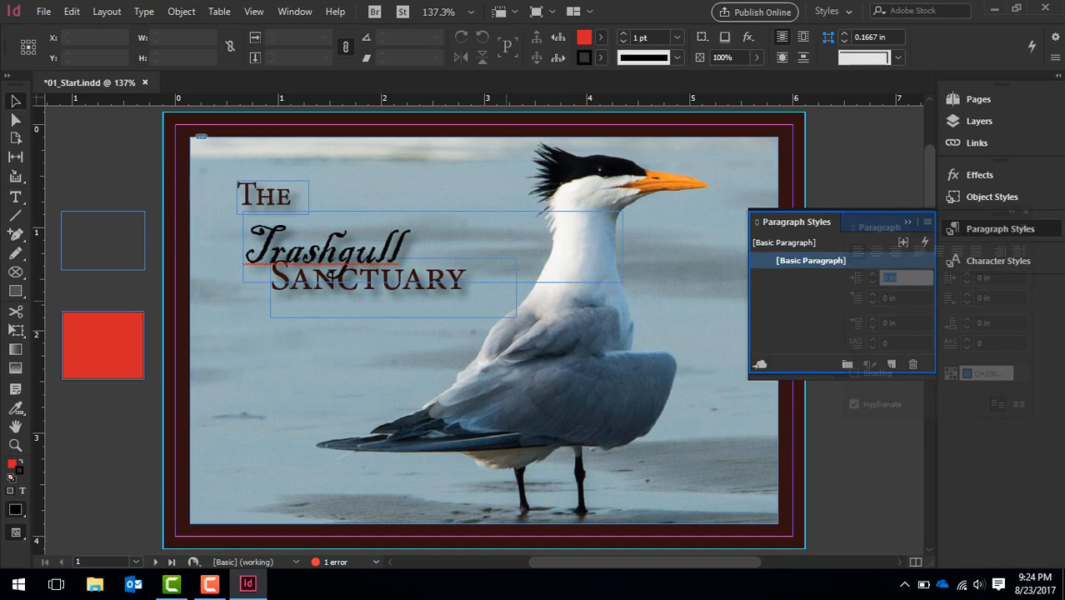
pyautogui.moveTo(878, 226); pyautogui.dragTo(880, 227)
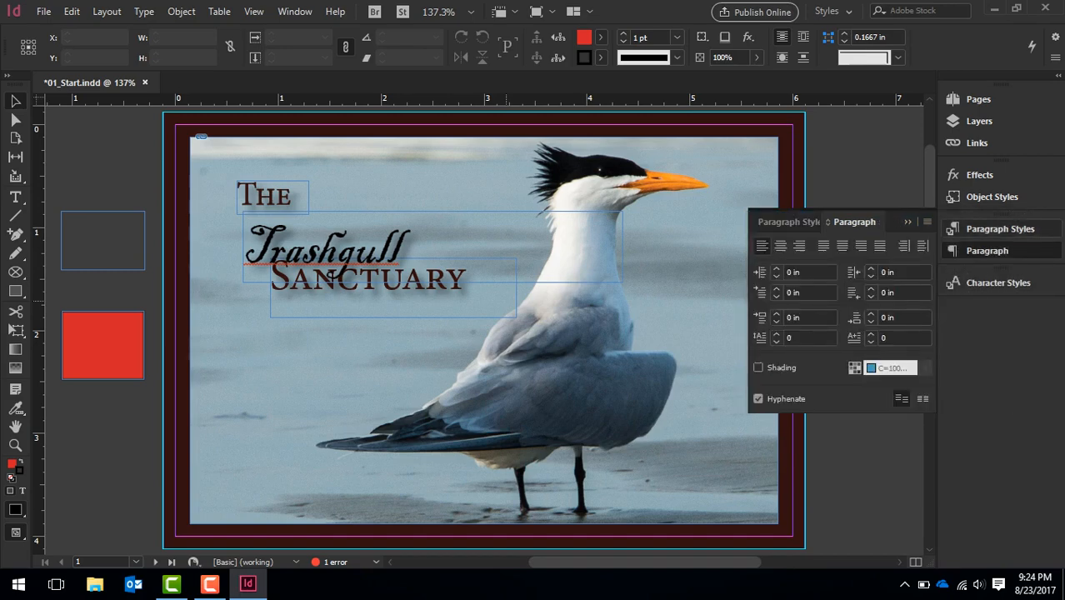
pyautogui.click(1000, 228)
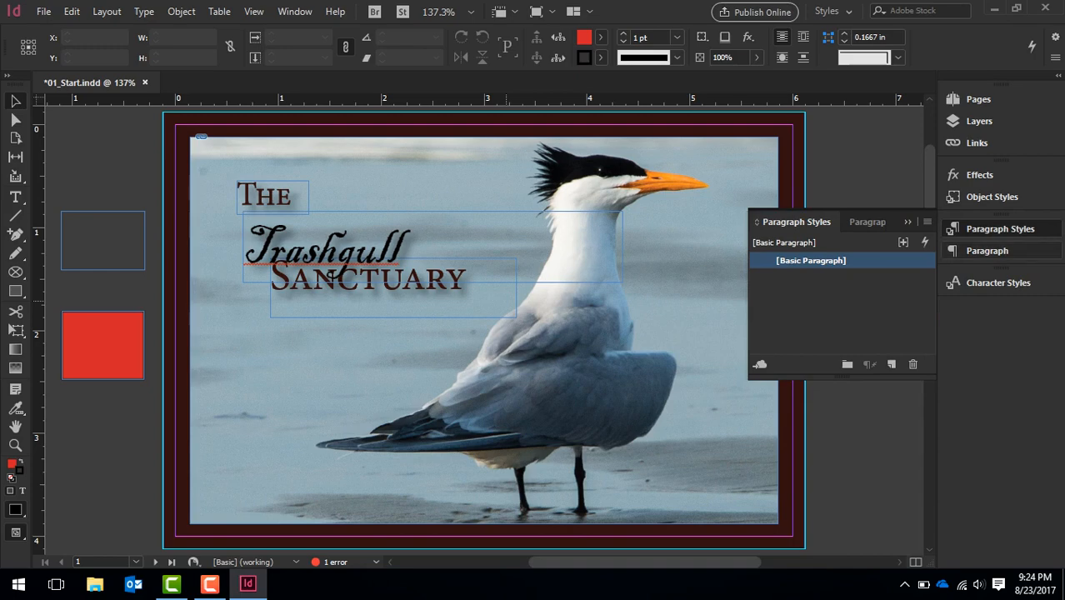
# View the Paragraph panel, collapse its group, and undock the Paragraph Styles and Paragraph group so it floats over the postcard
pyautogui.click(988, 250)
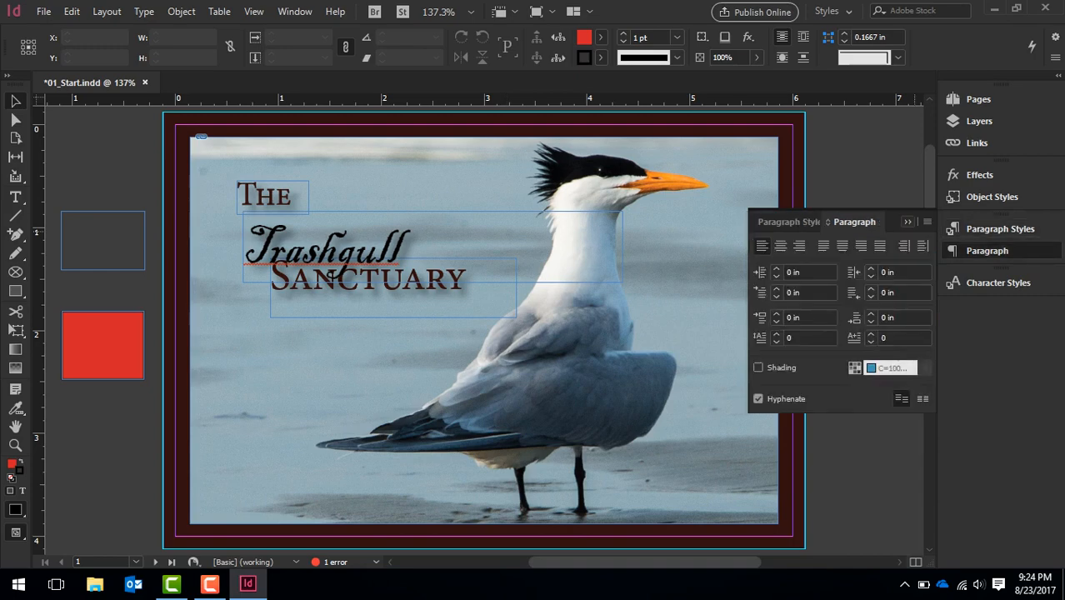
pyautogui.click(907, 221)
pyautogui.moveTo(999, 228); pyautogui.dragTo(485, 211)
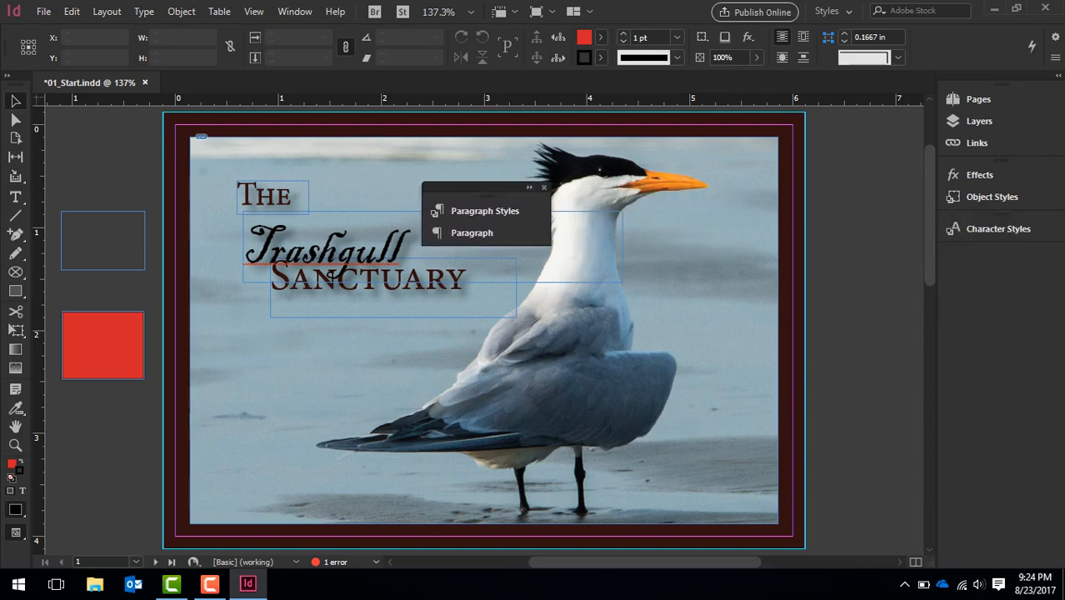
# Expand the floating group to view both panels, collapse it, and dock it below Character Styles
pyautogui.click(529, 188)
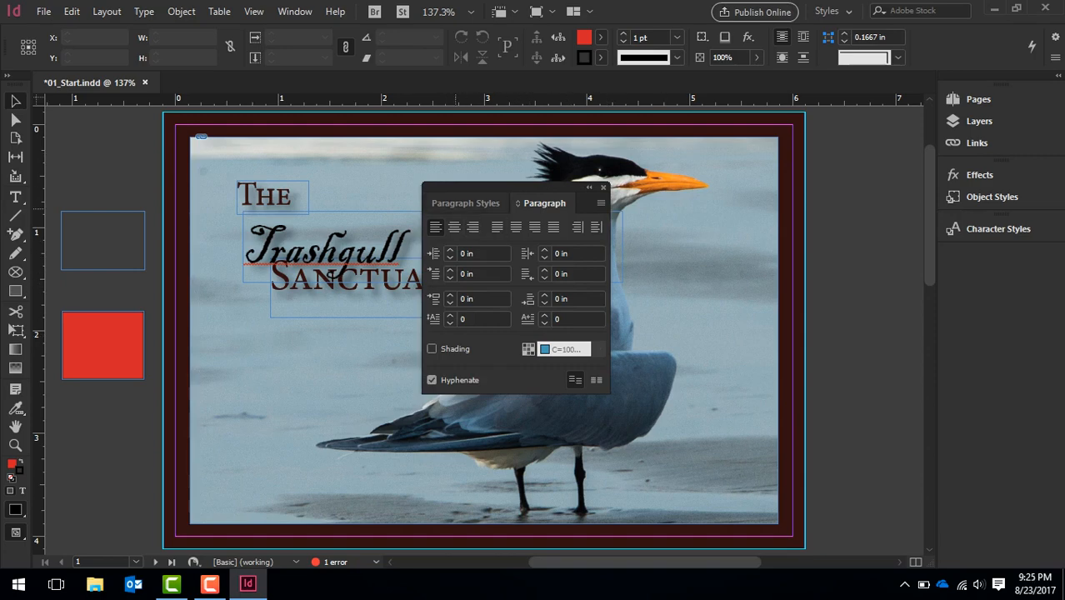
pyautogui.click(465, 202)
pyautogui.click(543, 202)
pyautogui.click(589, 186)
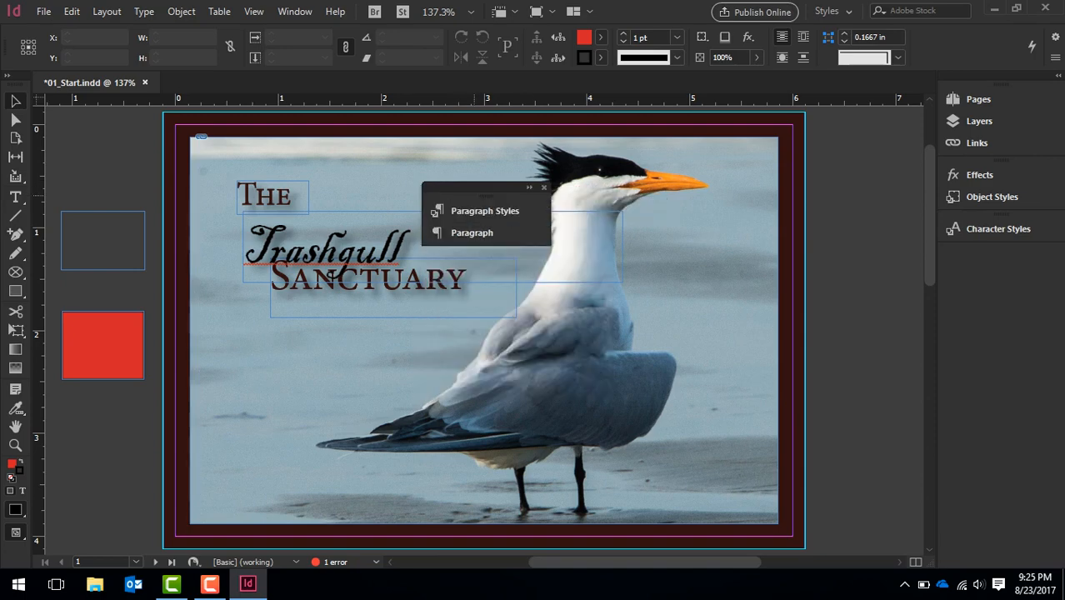
pyautogui.moveTo(483, 187); pyautogui.dragTo(996, 250)
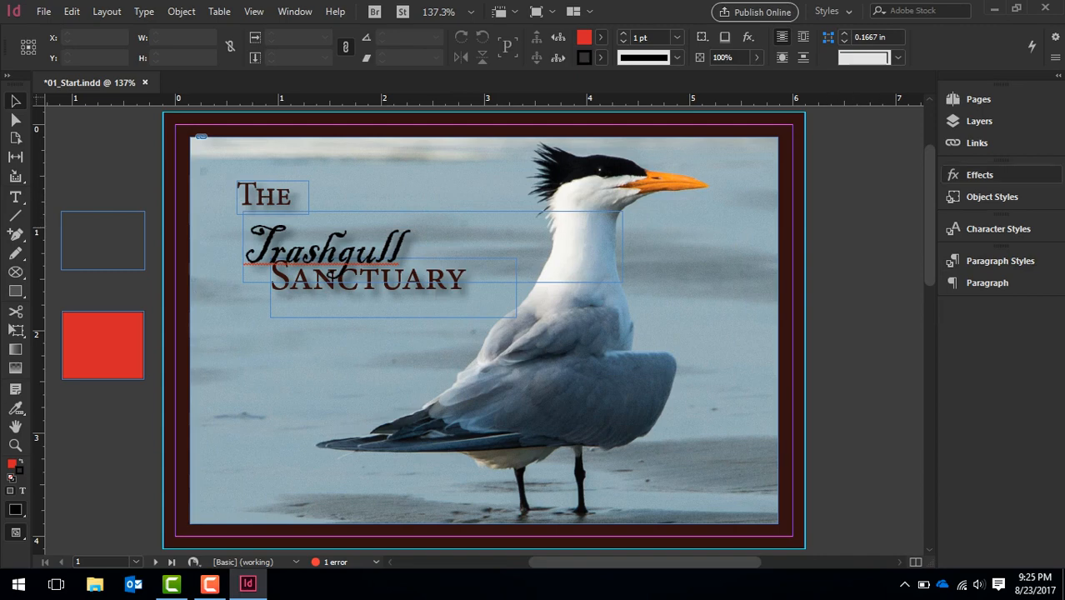
# Open the Effects panel, undock it from the Object Styles group, expand it as a floating panel and close it
pyautogui.click(978, 174)
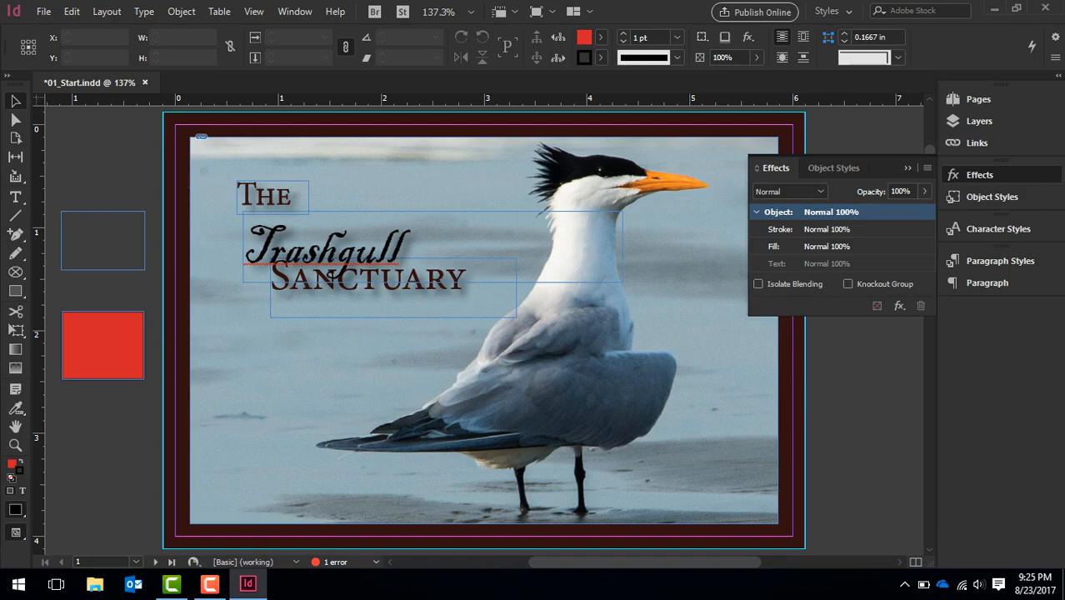
pyautogui.moveTo(979, 174); pyautogui.dragTo(649, 190)
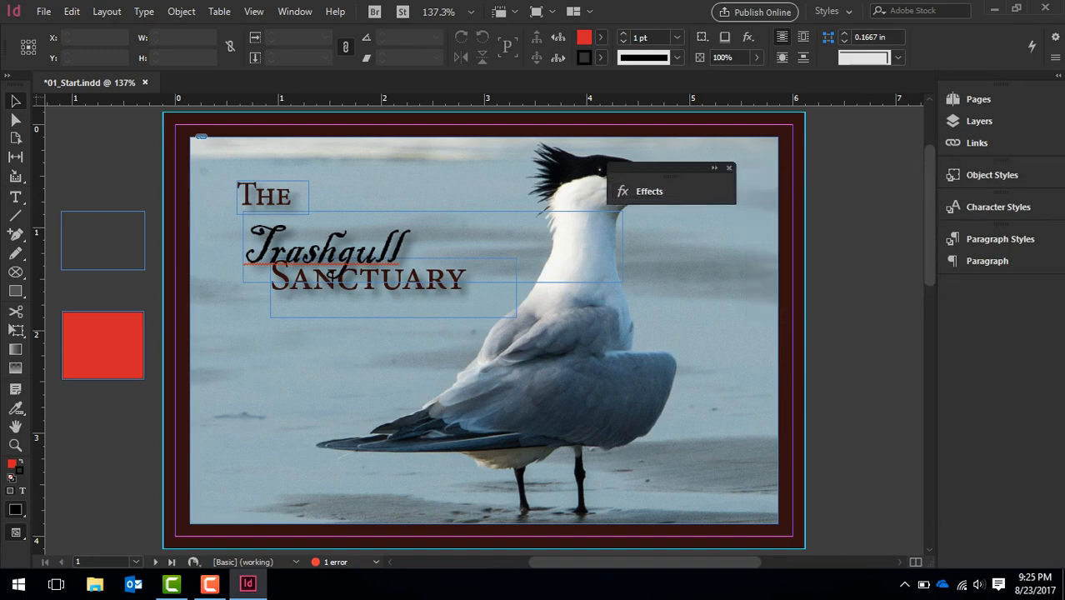
pyautogui.click(648, 191)
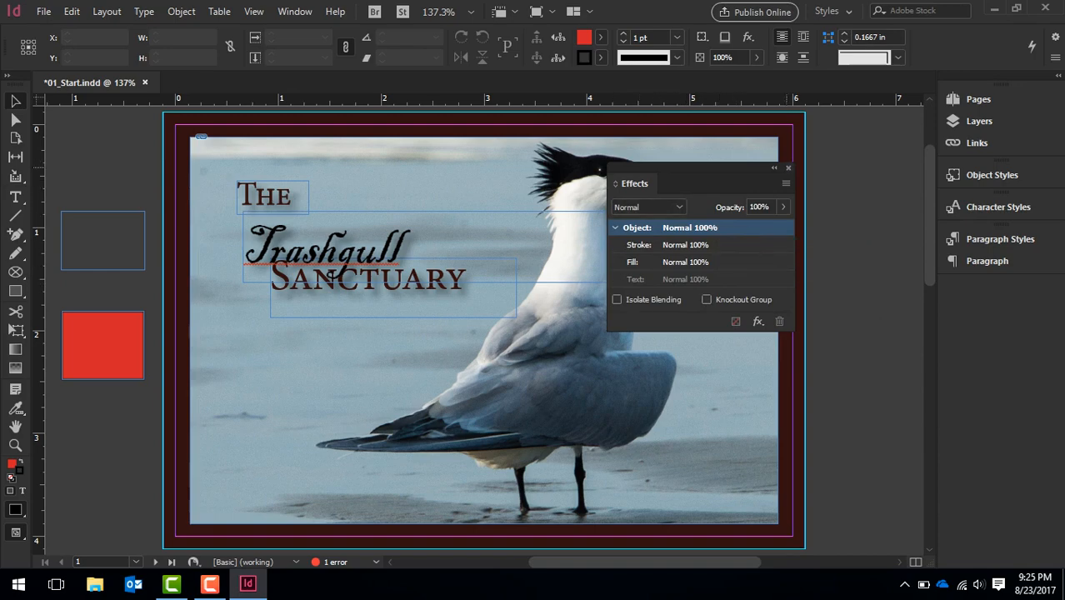
pyautogui.click(788, 168)
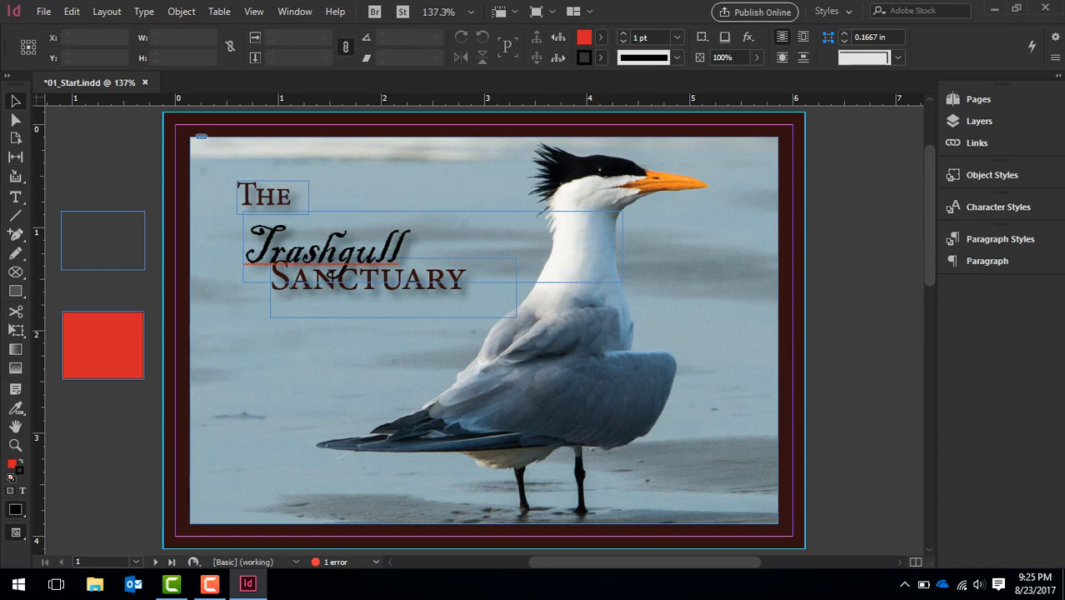
# Find the Effects commands for objects, view the Transparency settings, and cancel without changing anything
pyautogui.click(337, 11)
pyautogui.moveTo(295, 11)
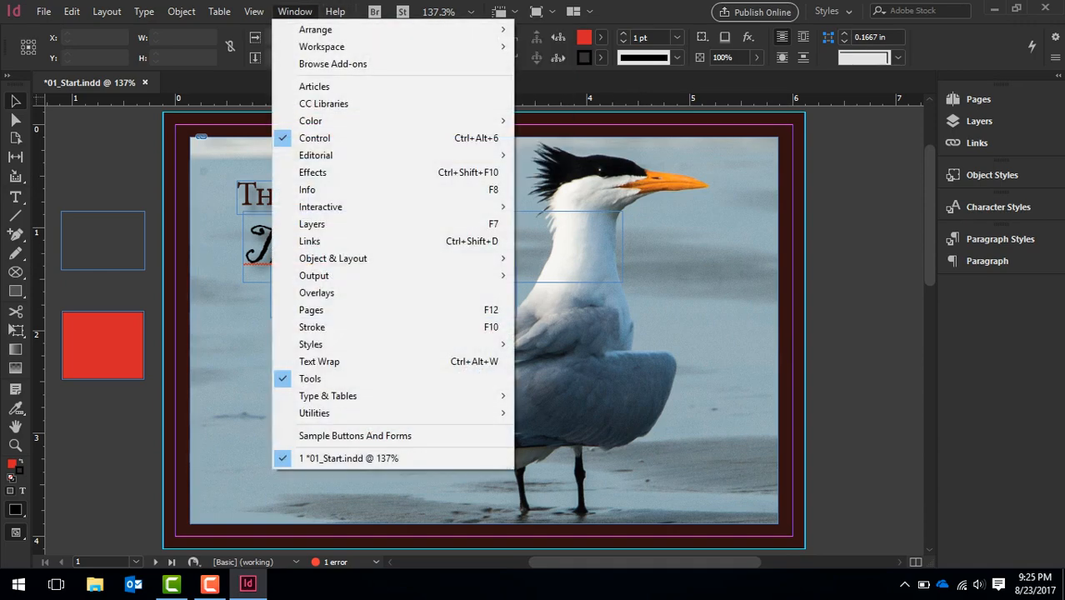
pyautogui.moveTo(254, 11)
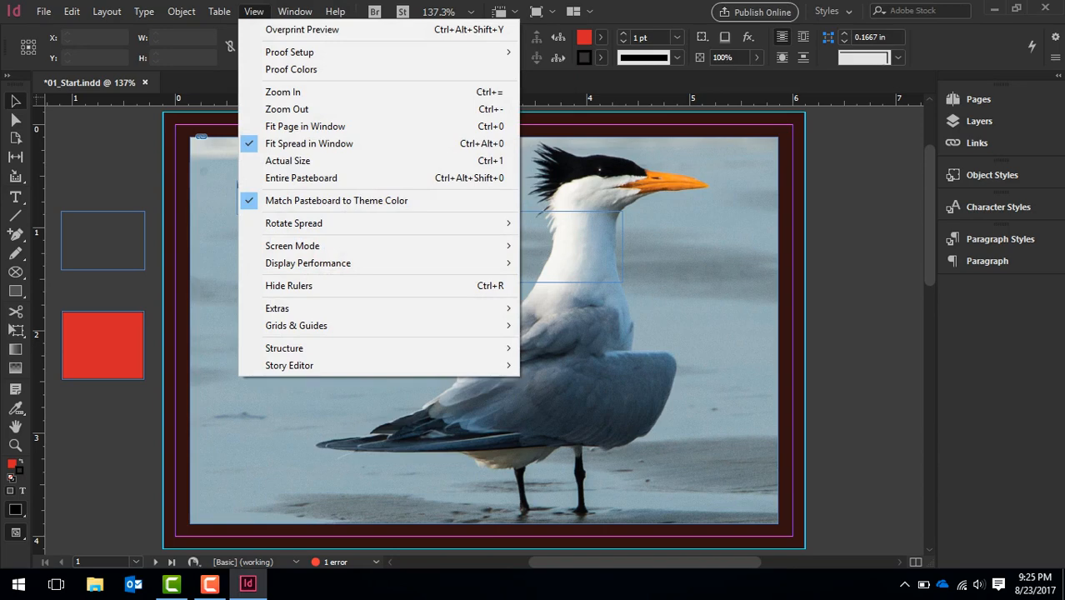
pyautogui.moveTo(219, 11)
pyautogui.moveTo(181, 10)
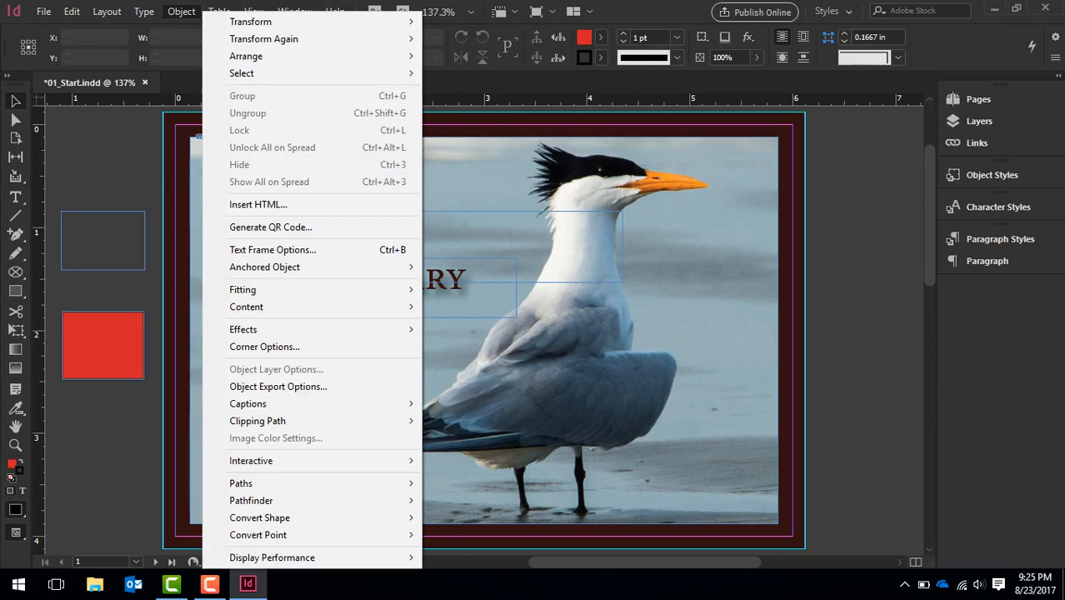
pyautogui.moveTo(243, 329)
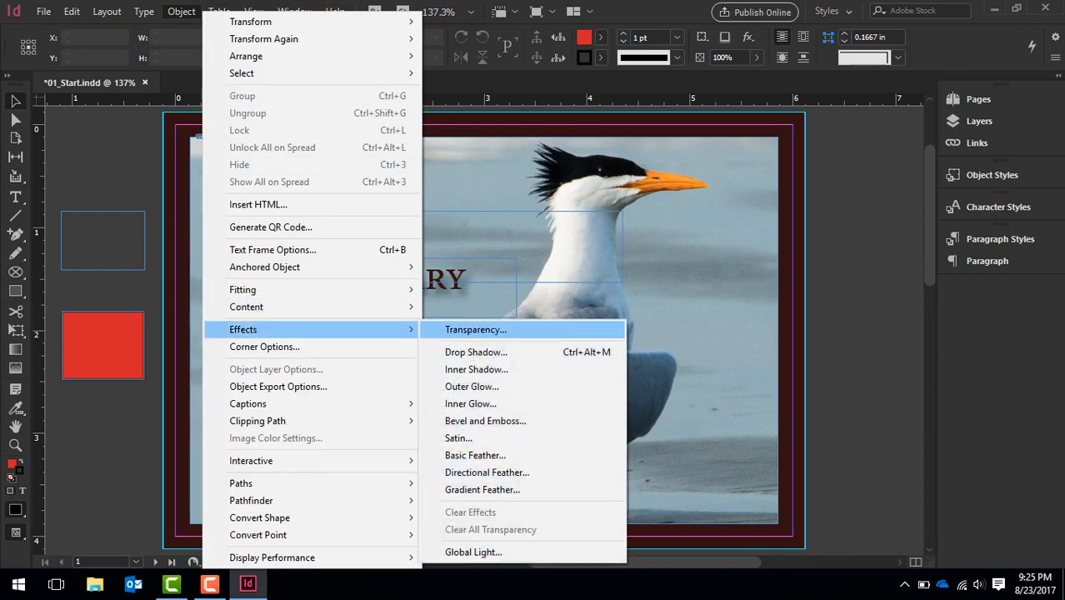
pyautogui.click(475, 329)
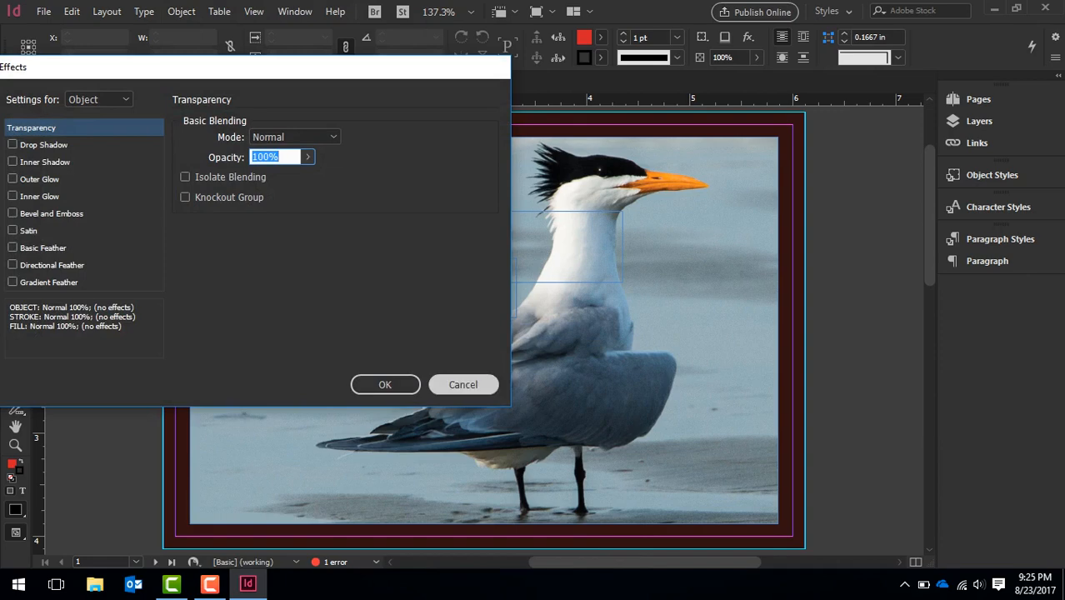
pyautogui.click(463, 384)
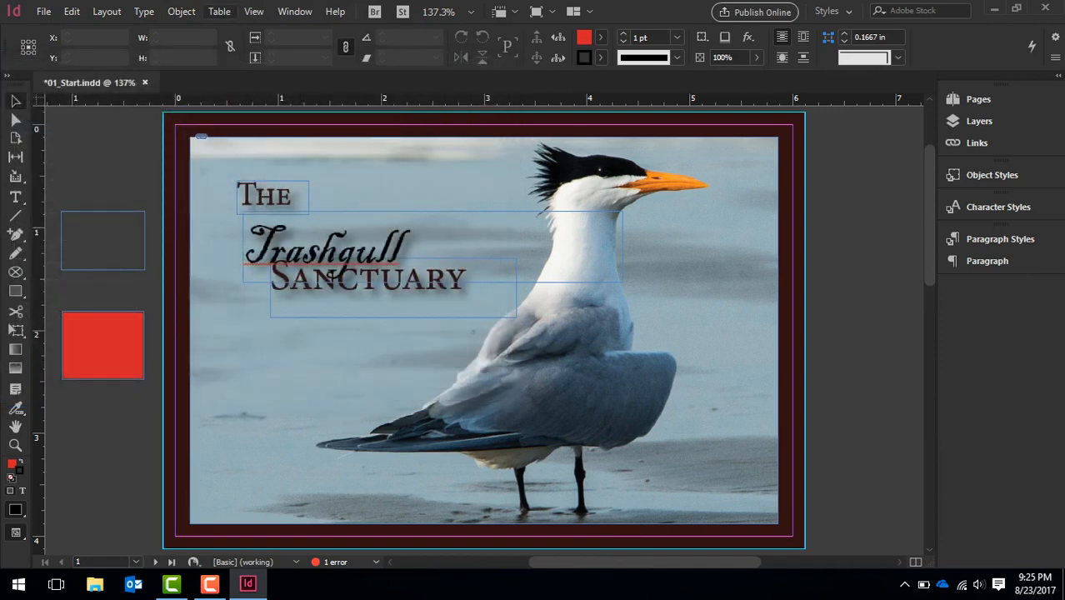
pyautogui.click(181, 12)
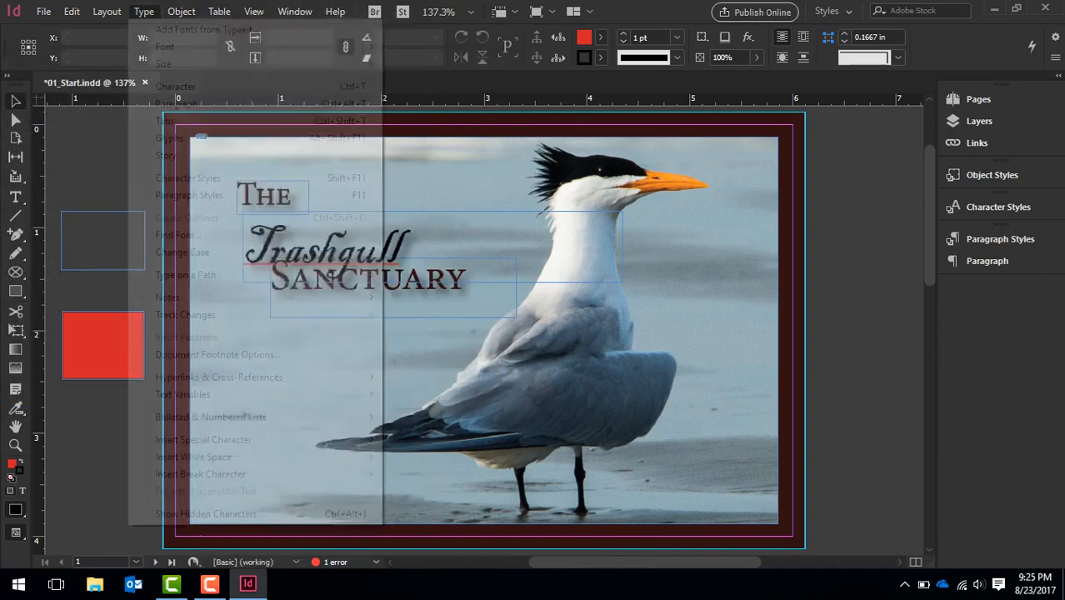
pyautogui.click(143, 12)
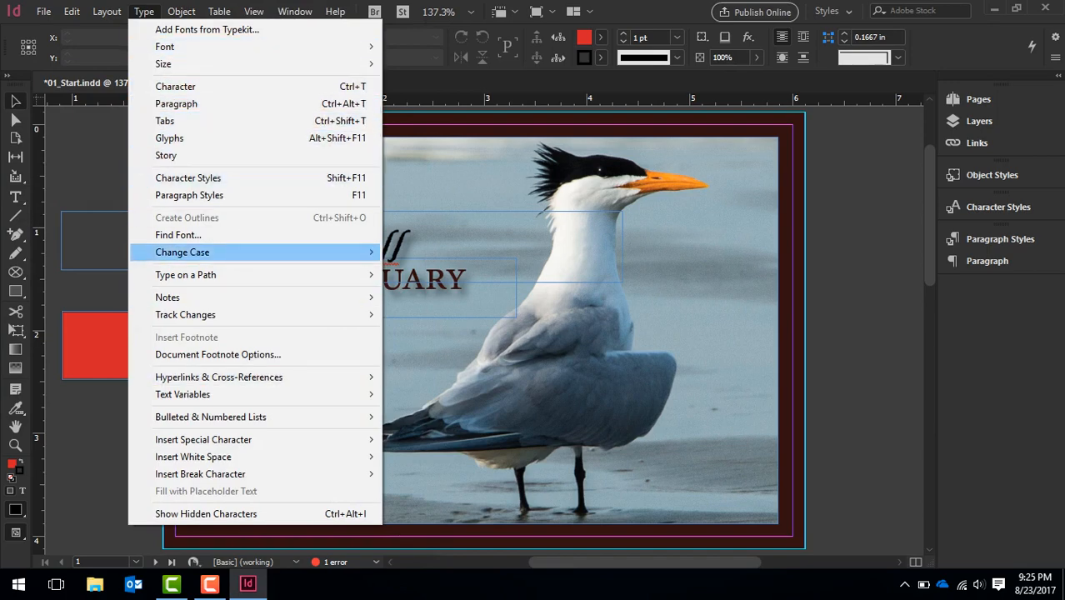
pyautogui.moveTo(107, 11)
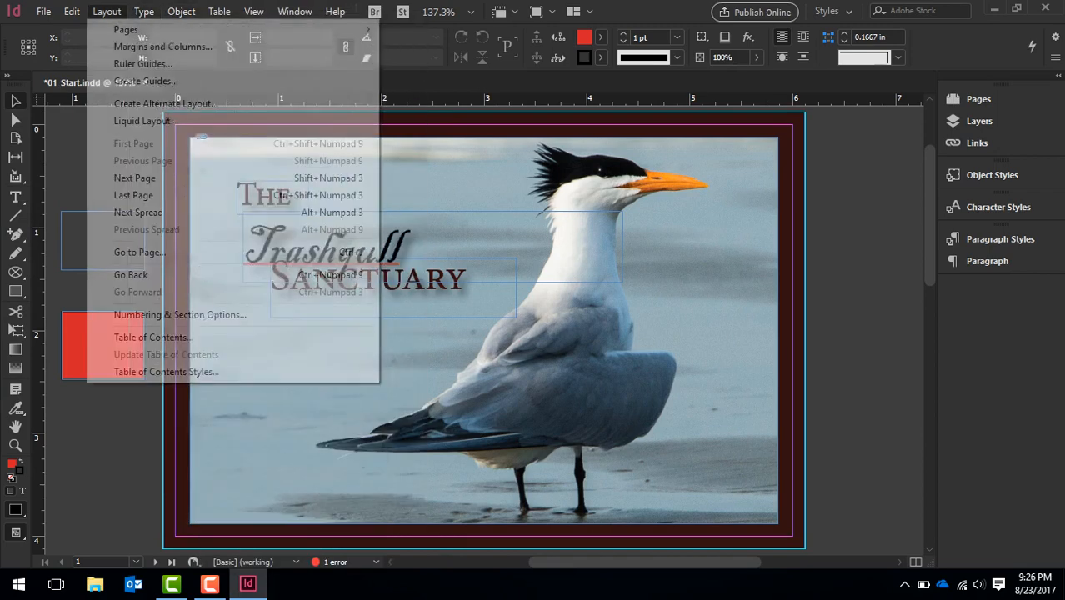
pyautogui.moveTo(72, 12)
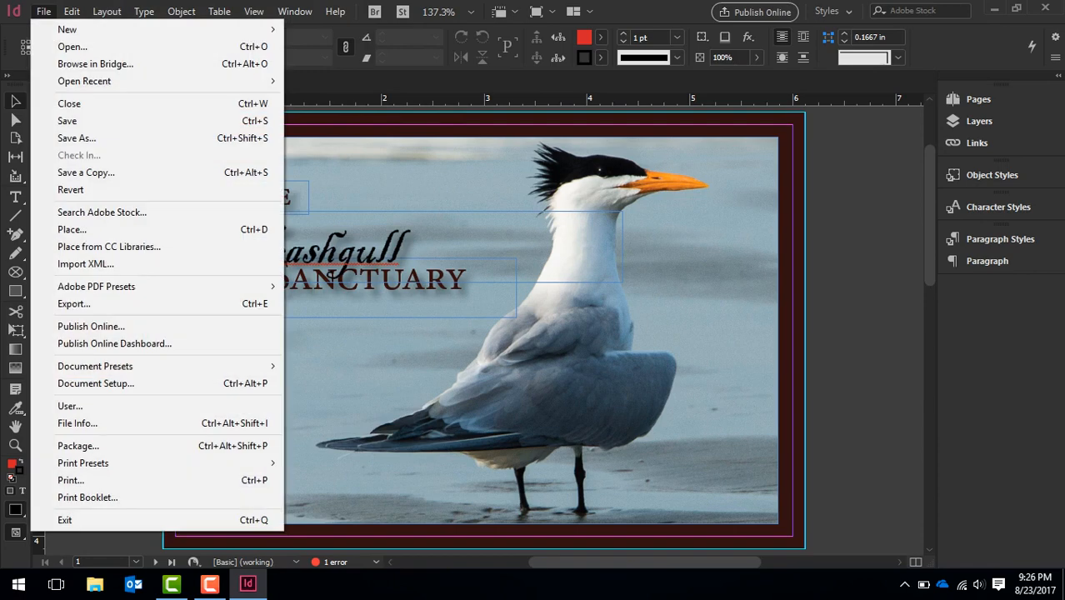
pyautogui.click(43, 11)
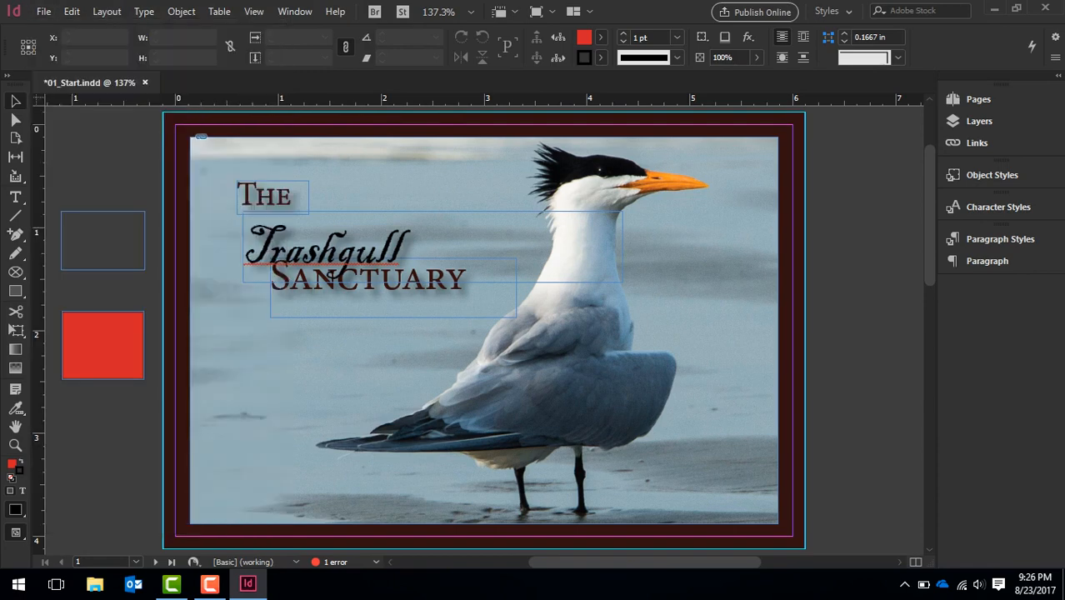
pyautogui.click(210, 584)
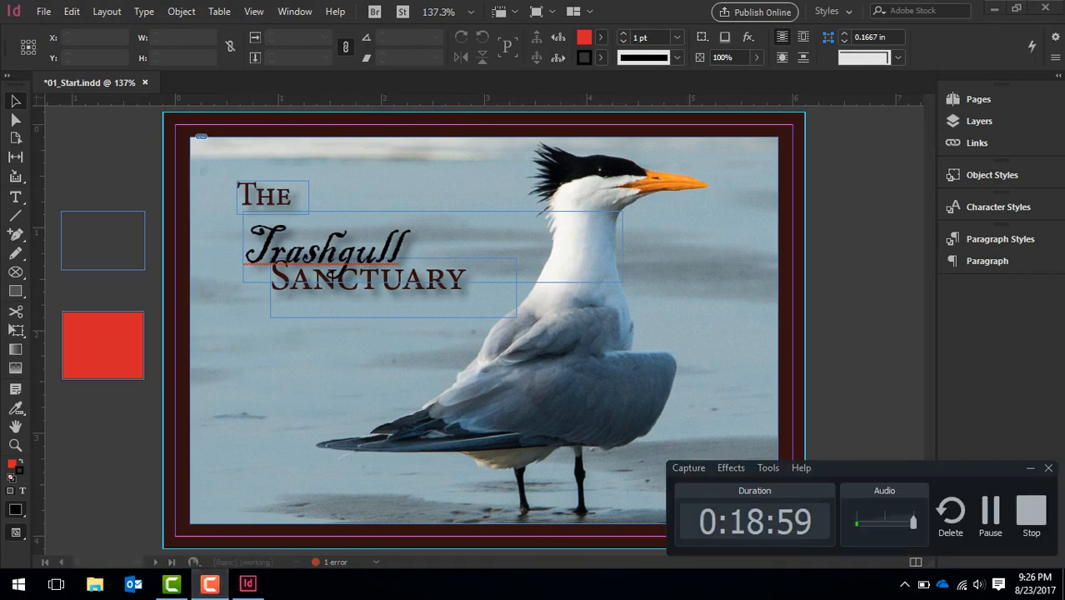
pyautogui.click(815, 320)
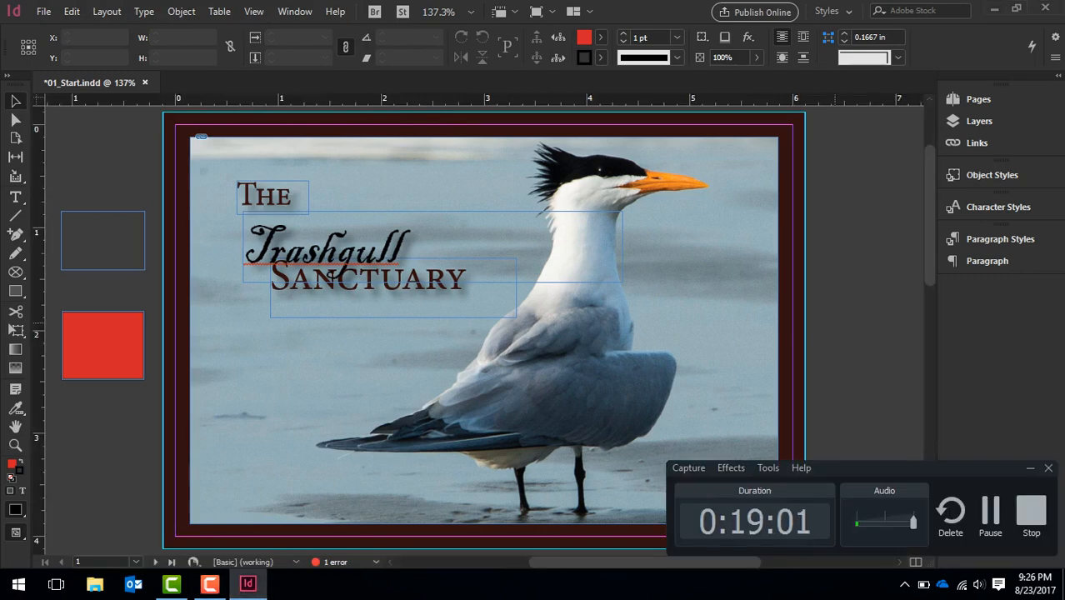